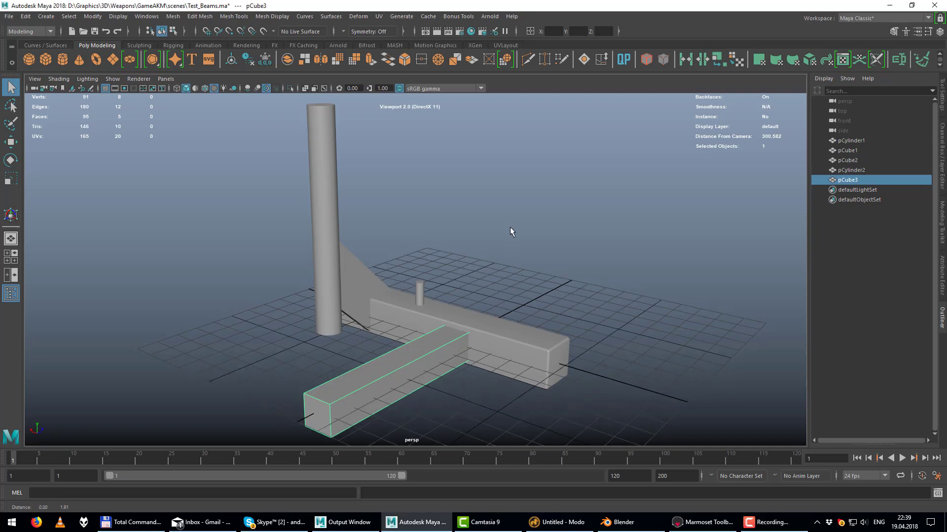
# Step: Orbit the beam scene and select all five objects
pyautogui.keyDown('alt'); pyautogui.moveTo(510, 226); pyautogui.dragTo(496, 232); pyautogui.keyUp('alt')
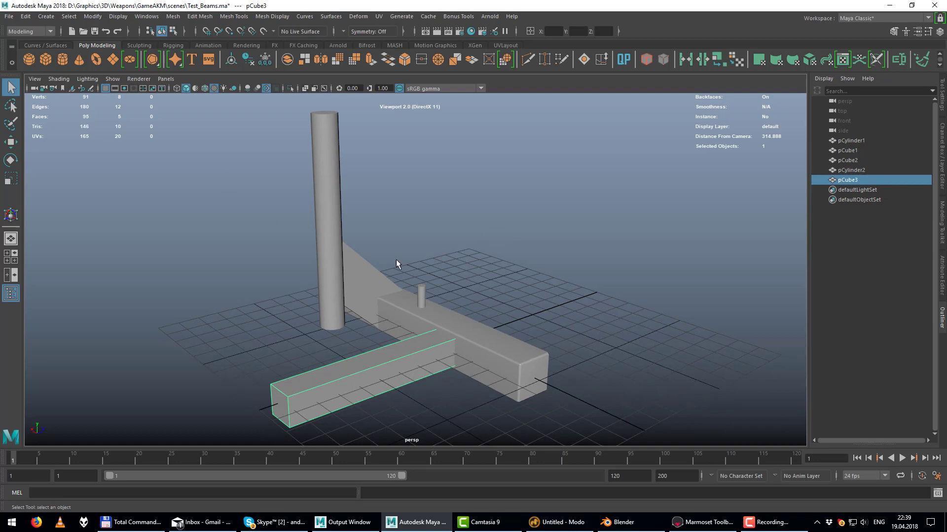
pyautogui.keyDown('alt'); pyautogui.moveTo(395, 259); pyautogui.dragTo(261, 215); pyautogui.keyUp('alt')
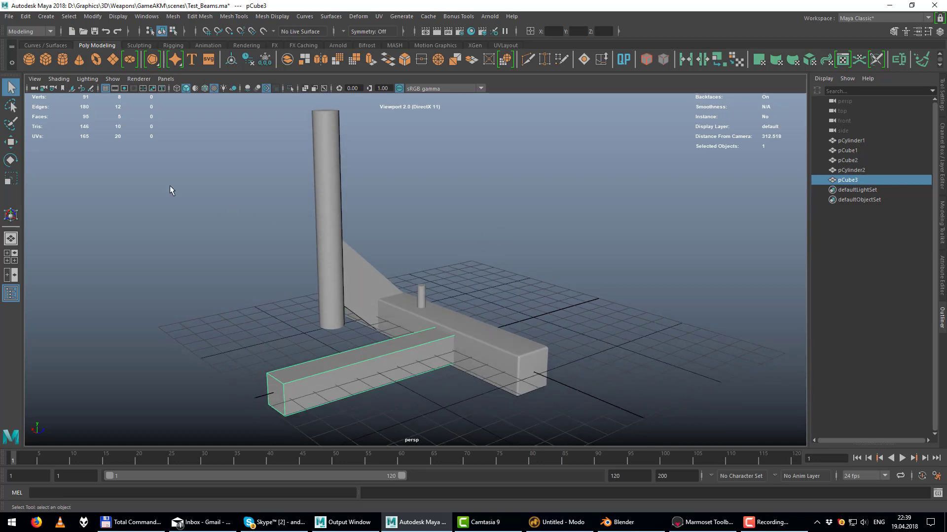
pyautogui.moveTo(169, 185); pyautogui.dragTo(552, 353)
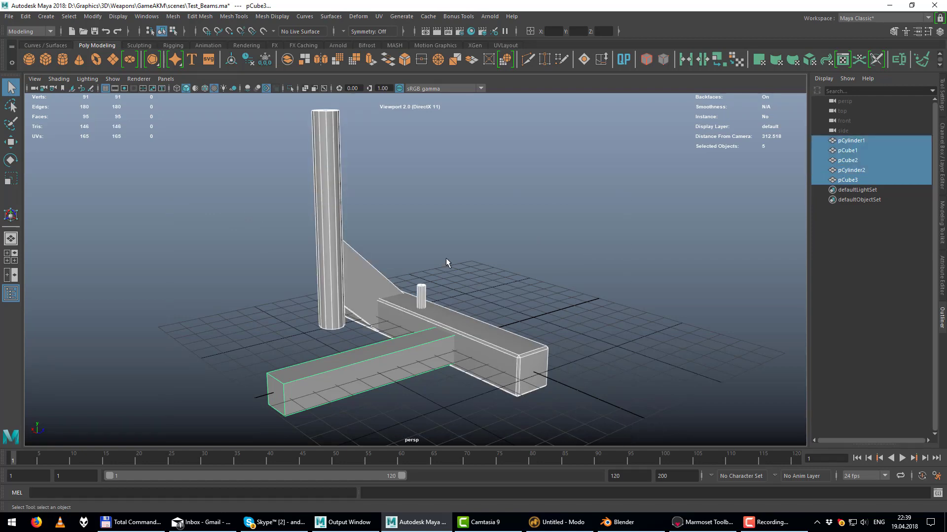
pyautogui.keyDown('alt'); pyautogui.moveTo(445, 262); pyautogui.dragTo(413, 270, button='middle'); pyautogui.keyUp('alt')
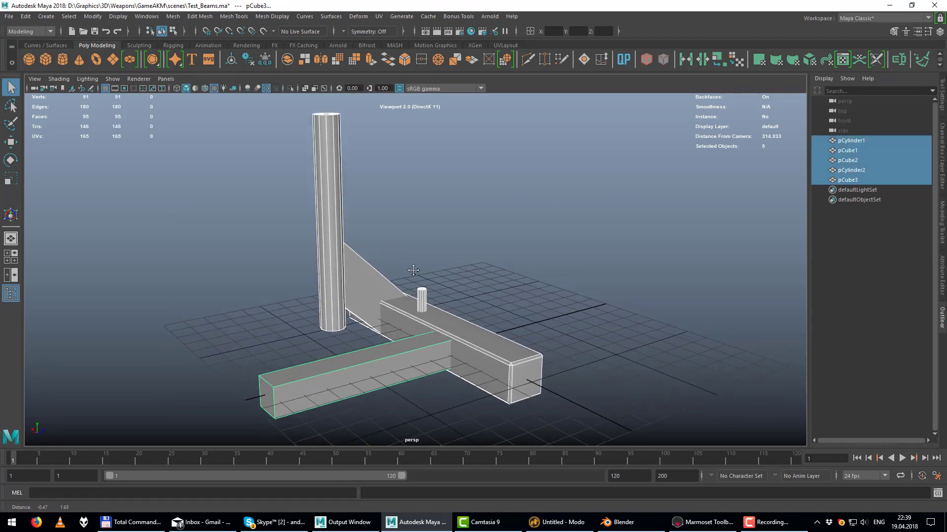
pyautogui.moveTo(429, 274)
pyautogui.keyDown('alt'); pyautogui.mouseDown()
pyautogui.moveTo(474, 282)
pyautogui.moveTo(433, 280)
pyautogui.mouseUp(); pyautogui.keyUp('alt')
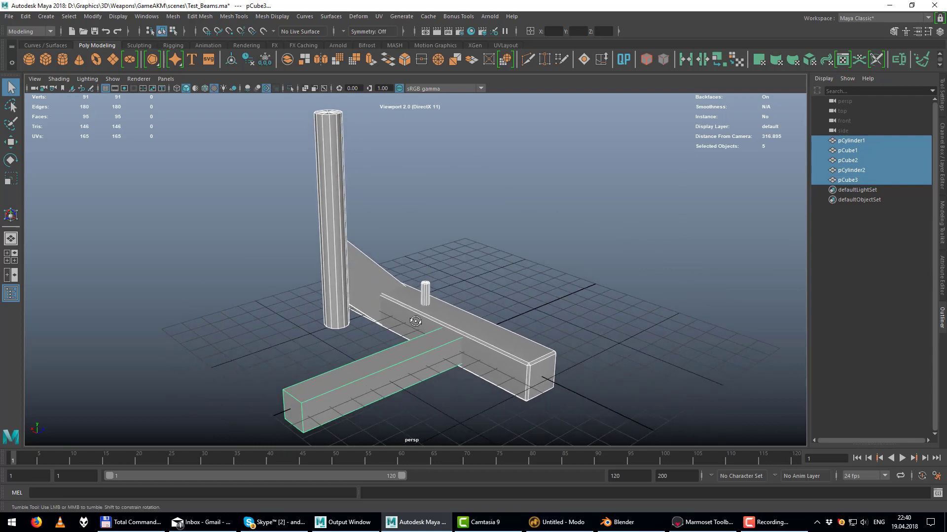
pyautogui.moveTo(427, 338)
pyautogui.keyDown('alt'); pyautogui.mouseDown()
pyautogui.moveTo(386, 345)
pyautogui.moveTo(333, 326)
pyautogui.mouseUp(); pyautogui.keyUp('alt')
# Step: Inspect the pCube3 beam and pCube2 plate in isolation, then reselect all five objects
pyautogui.click(408, 338)
pyautogui.hotkey('ctrl', '1')
pyautogui.keyDown('alt'); pyautogui.moveTo(333, 327); pyautogui.dragTo(674, 400, button='right'); pyautogui.keyUp('alt')
pyautogui.moveTo(675, 400)
pyautogui.keyDown('alt'); pyautogui.mouseDown()
pyautogui.moveTo(412, 327)
pyautogui.moveTo(508, 335)
pyautogui.moveTo(489, 324)
pyautogui.moveTo(492, 339)
pyautogui.moveTo(448, 274)
pyautogui.moveTo(402, 296)
pyautogui.moveTo(463, 242)
pyautogui.moveTo(391, 257)
pyautogui.moveTo(454, 327)
pyautogui.mouseUp(); pyautogui.keyUp('alt')
pyautogui.hotkey('ctrl', '1')
pyautogui.click(463, 242)
pyautogui.hotkey('ctrl', '1')
pyautogui.hotkey('ctrl', '1')
pyautogui.keyDown('alt'); pyautogui.moveTo(457, 326); pyautogui.dragTo(387, 361, button='right'); pyautogui.keyUp('alt')
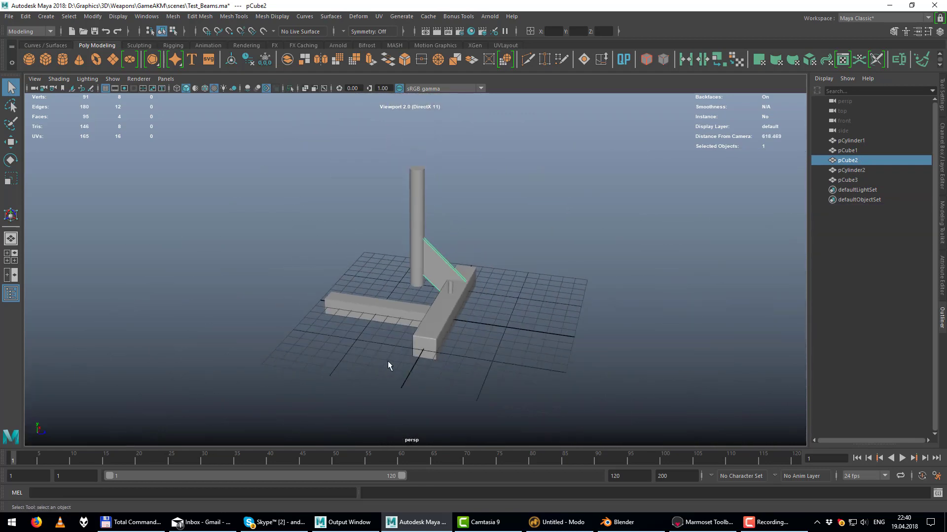
pyautogui.moveTo(388, 360)
pyautogui.keyDown('alt'); pyautogui.mouseDown()
pyautogui.moveTo(345, 389)
pyautogui.moveTo(467, 197)
pyautogui.mouseUp(); pyautogui.keyUp('alt')
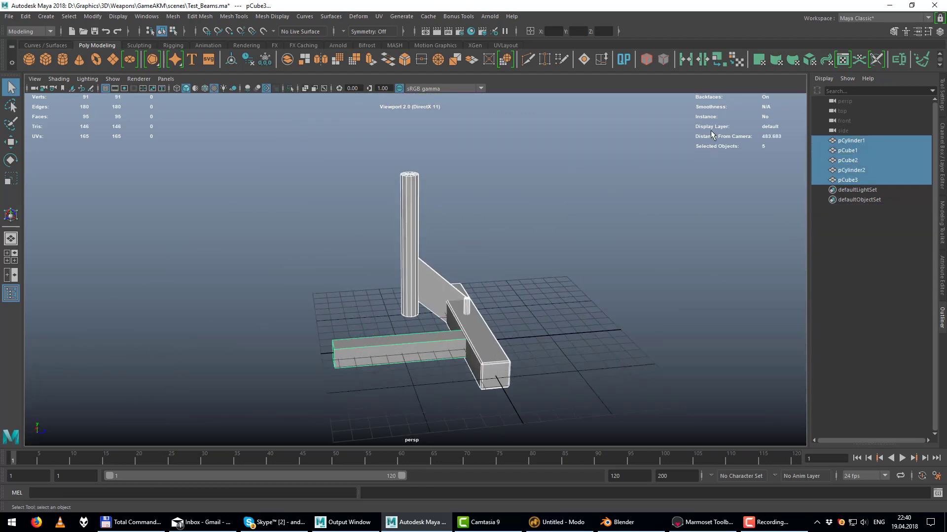
# Step: Measure the texel density of the tall UV shell in the UV layout editor
pyautogui.click(841, 59)
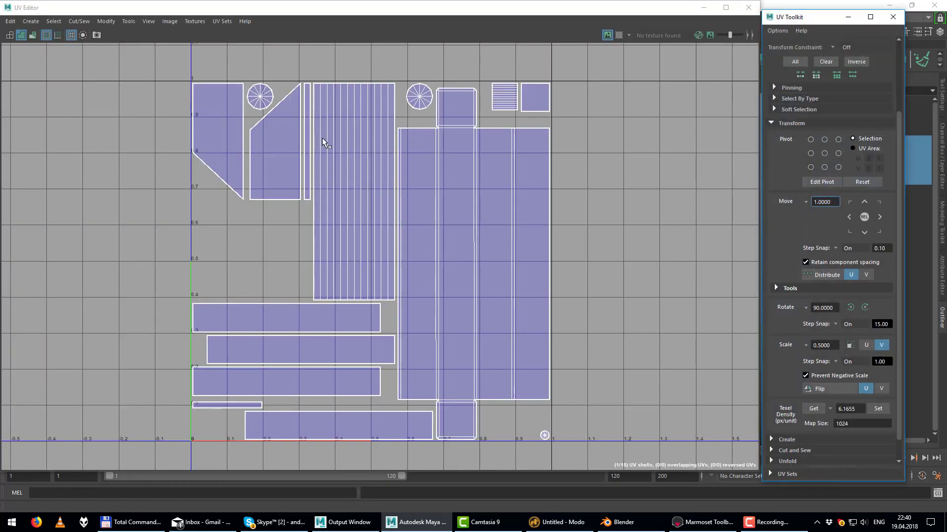
pyautogui.scroll(1, 395, 200)
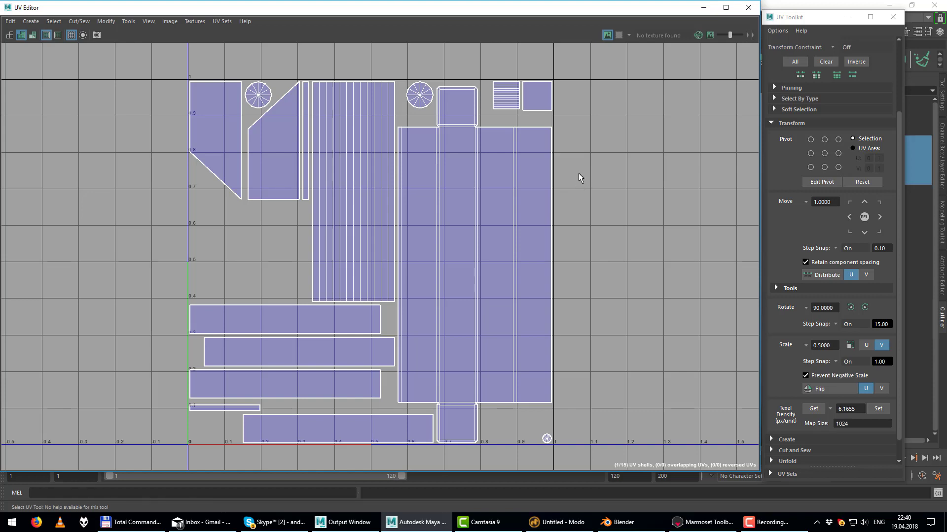
pyautogui.press('F11')
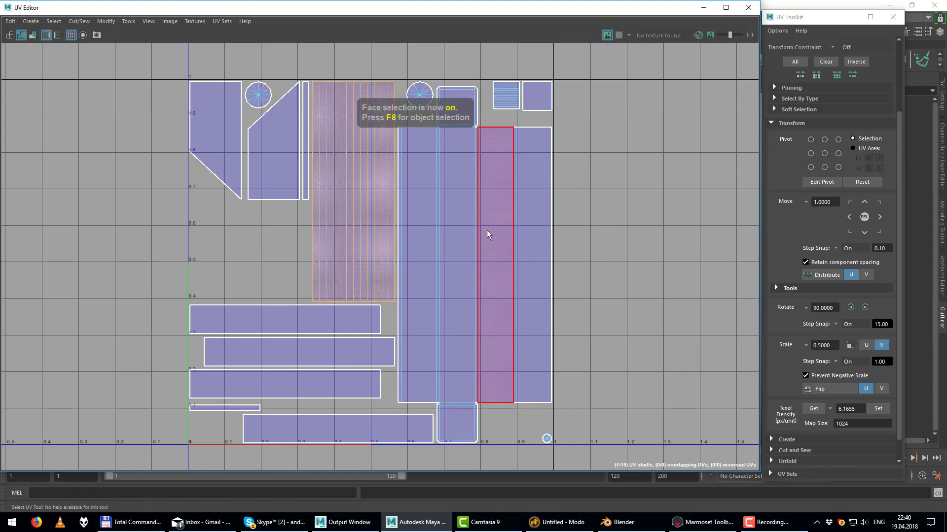
pyautogui.doubleClick(488, 234)
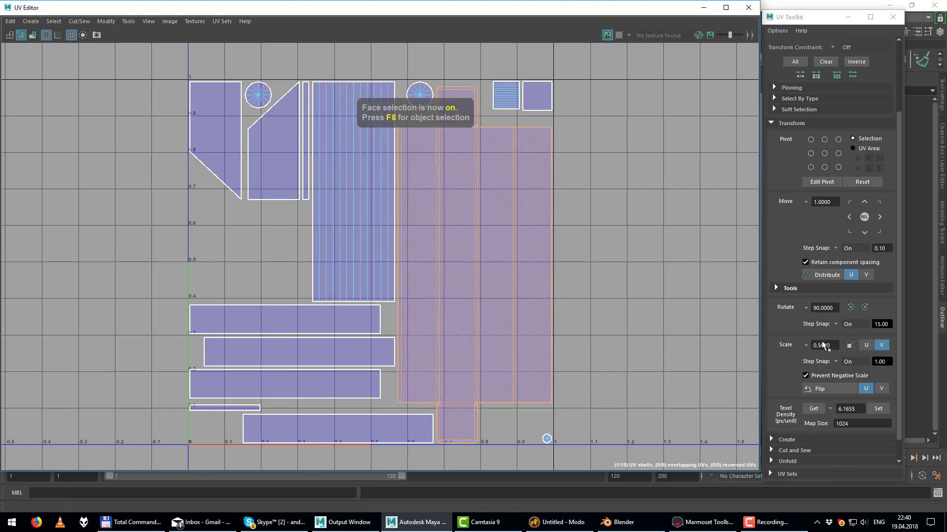
pyautogui.click(814, 409)
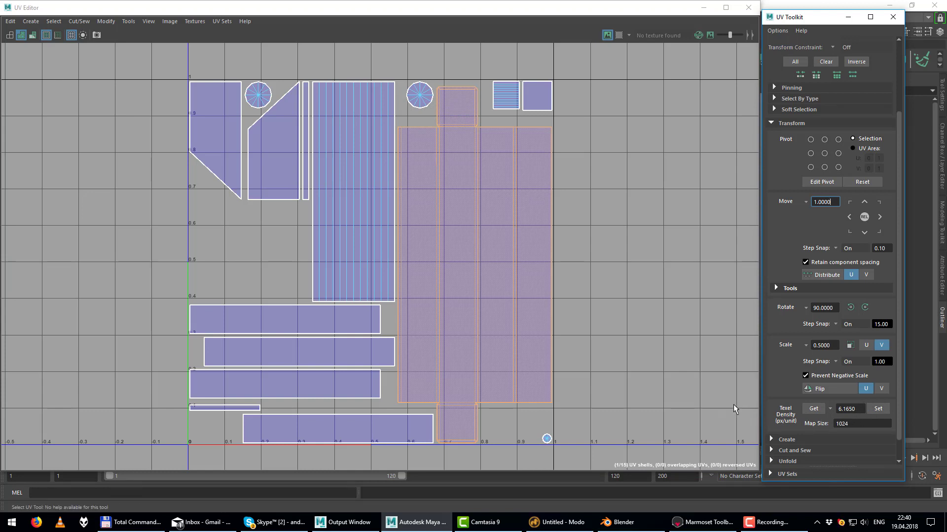
pyautogui.click(601, 314)
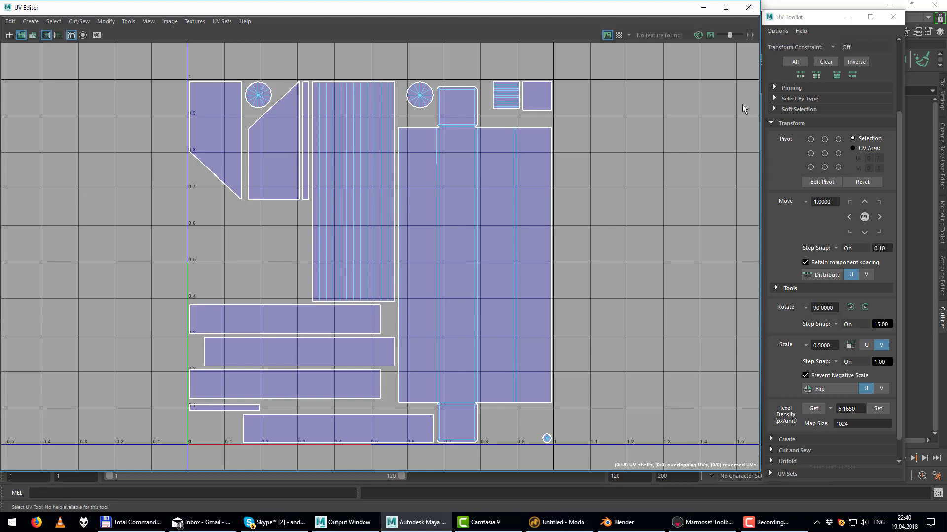
pyautogui.click(748, 9)
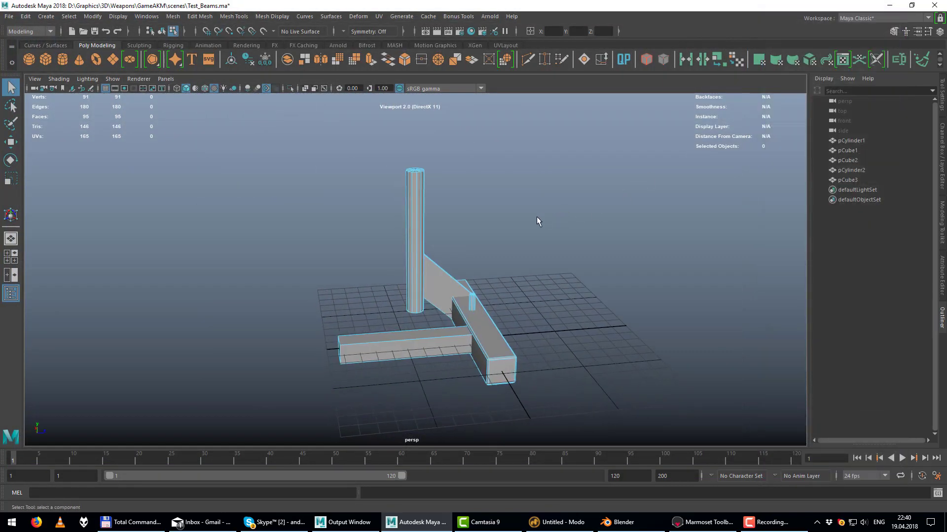
# Step: Export the selected objects as the FBX file Beams.fbx on drive D
pyautogui.press('F8')
pyautogui.keyDown('alt'); pyautogui.moveTo(464, 240); pyautogui.dragTo(368, 185); pyautogui.keyUp('alt')
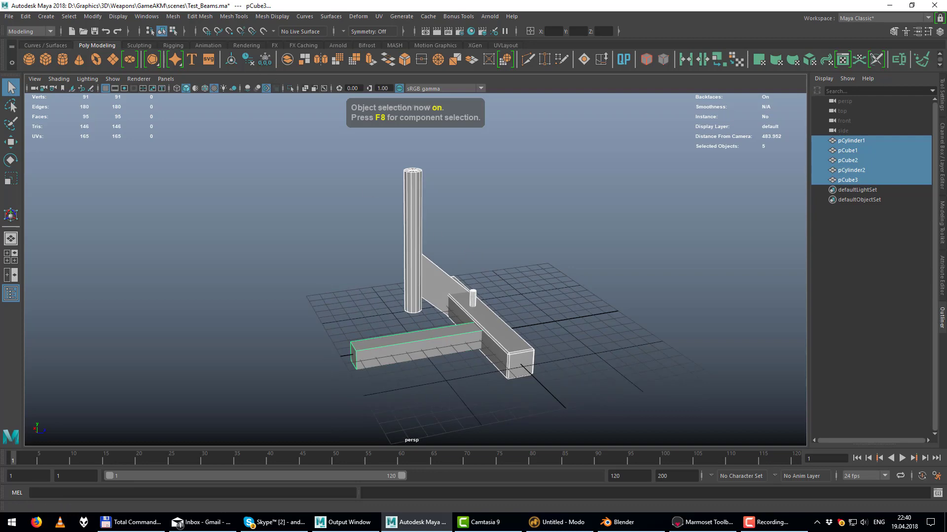
pyautogui.click(8, 17)
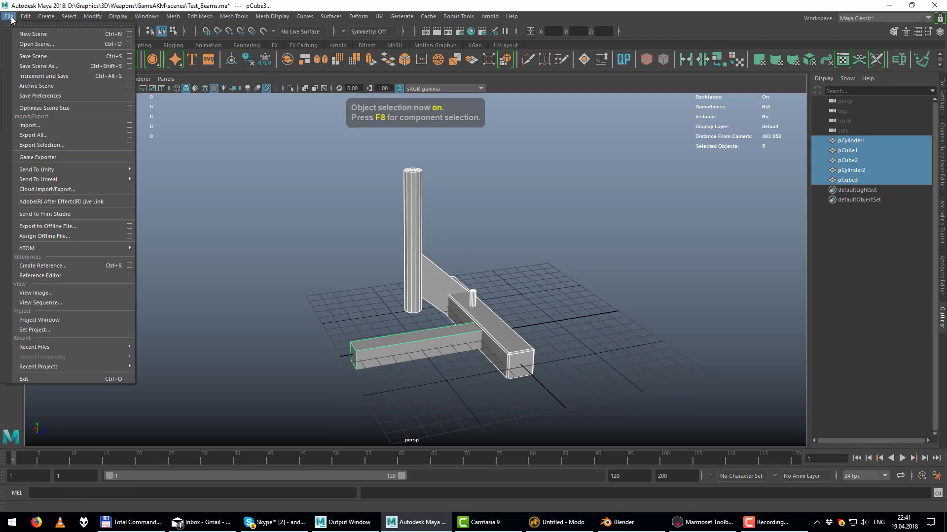
pyautogui.click(51, 145)
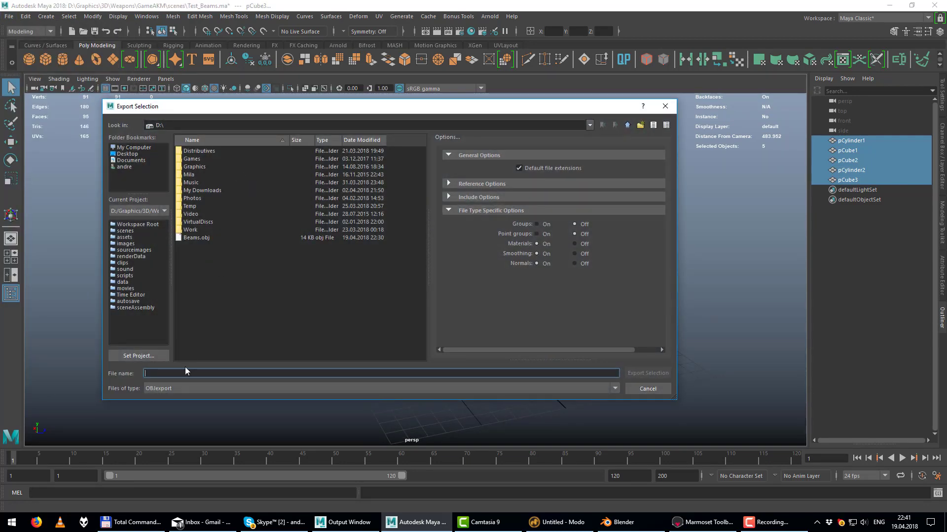
pyautogui.click(180, 388)
pyautogui.click(180, 447)
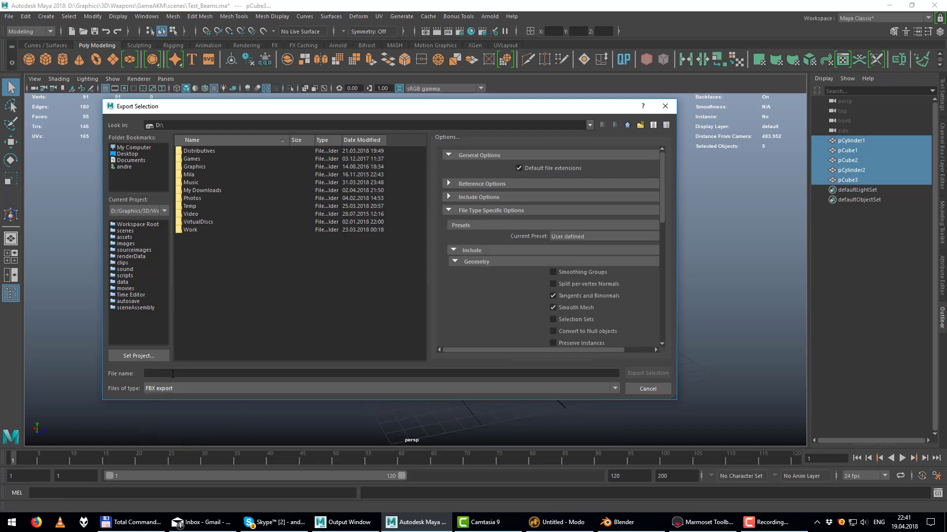
pyautogui.click(174, 373)
pyautogui.write('Beams')
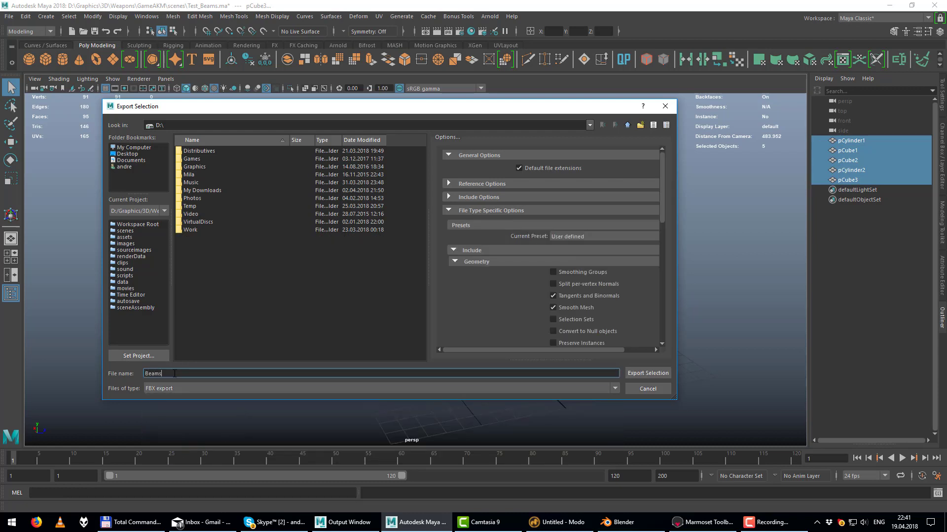
pyautogui.click(655, 376)
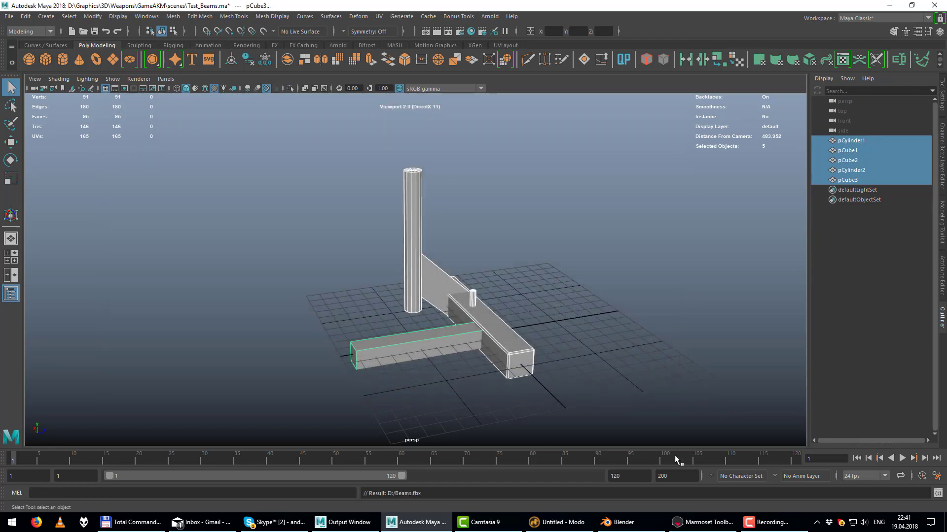
# Step: Import Beams.fbx into Modo, dismissing the version warning and accepting the FBX load options
pyautogui.click(556, 522)
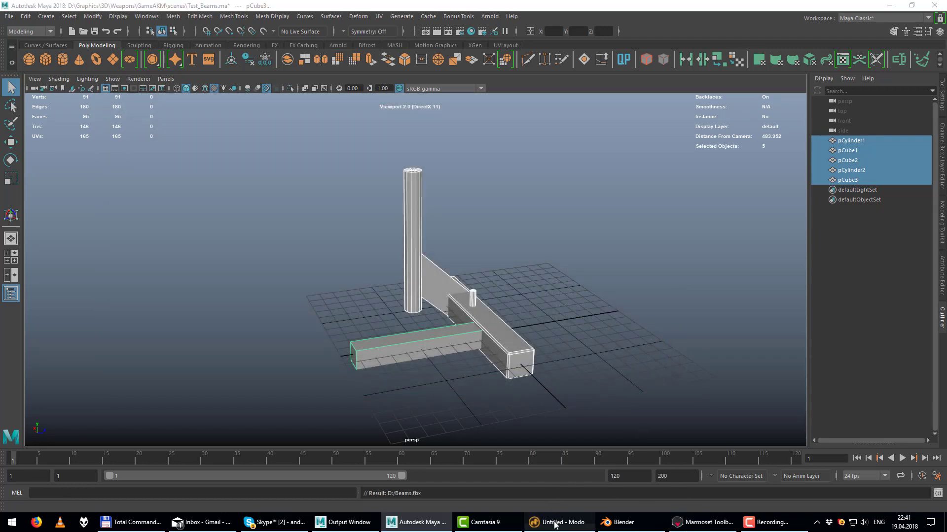
pyautogui.click(9, 16)
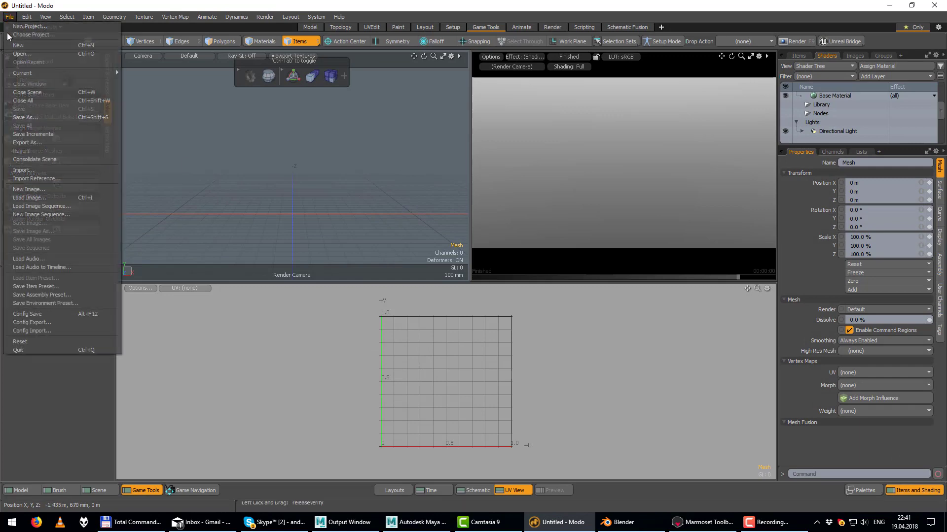
pyautogui.click(31, 170)
pyautogui.doubleClick(115, 193)
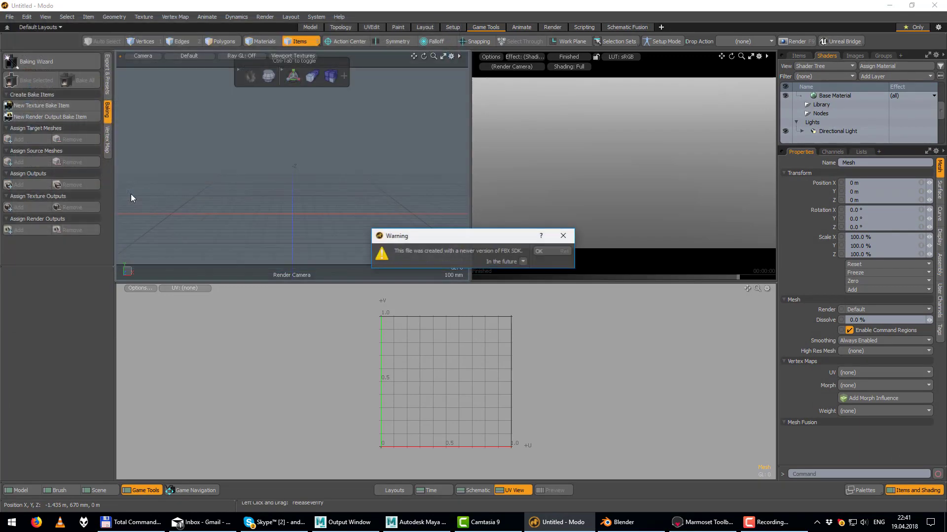
pyautogui.click(548, 250)
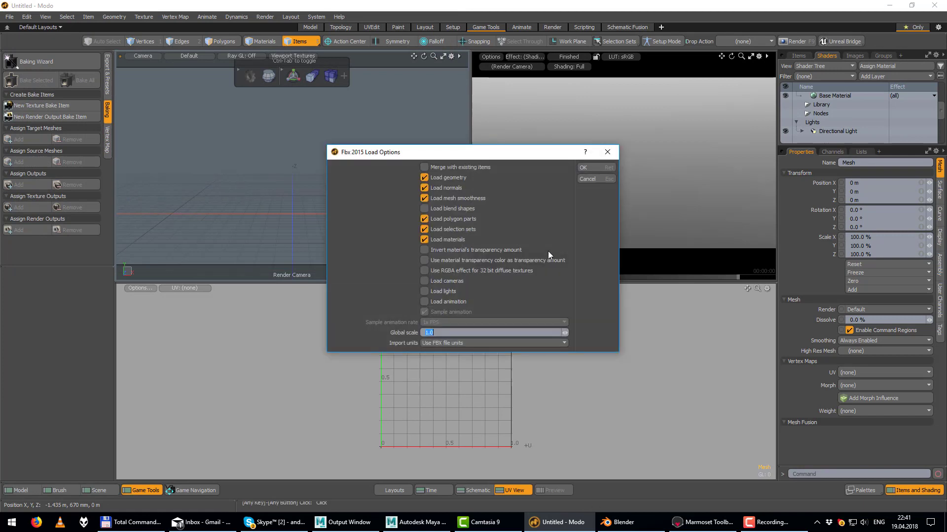
pyautogui.click(570, 177)
pyautogui.moveTo(375, 172)
pyautogui.keyDown('alt'); pyautogui.mouseDown()
pyautogui.moveTo(294, 182)
pyautogui.moveTo(300, 189)
pyautogui.mouseUp(); pyautogui.keyUp('alt')
pyautogui.keyDown('alt'); pyautogui.moveTo(300, 190); pyautogui.dragTo(305, 202, button='right'); pyautogui.keyUp('alt')
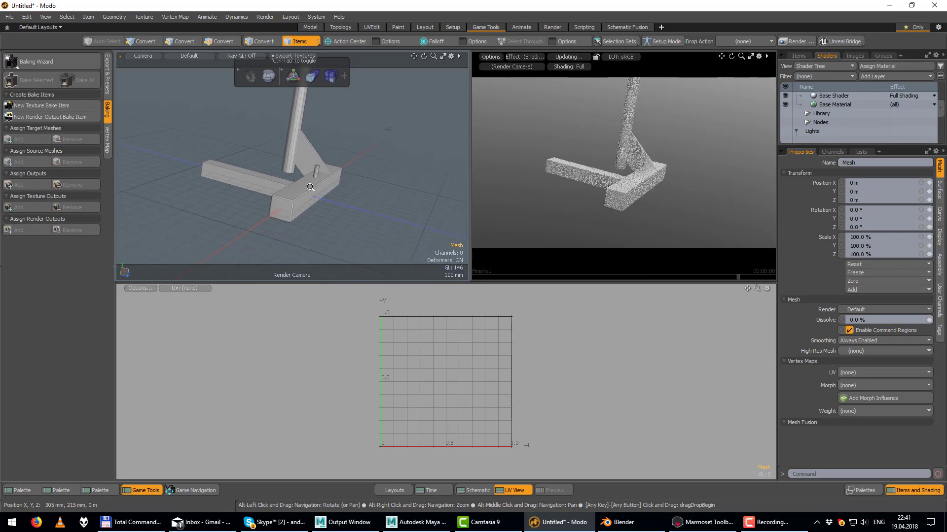
pyautogui.moveTo(306, 202)
pyautogui.keyDown('alt'); pyautogui.mouseDown()
pyautogui.moveTo(278, 199)
pyautogui.moveTo(207, 161)
pyautogui.moveTo(413, 268)
pyautogui.moveTo(261, 141)
pyautogui.mouseUp(); pyautogui.keyUp('alt')
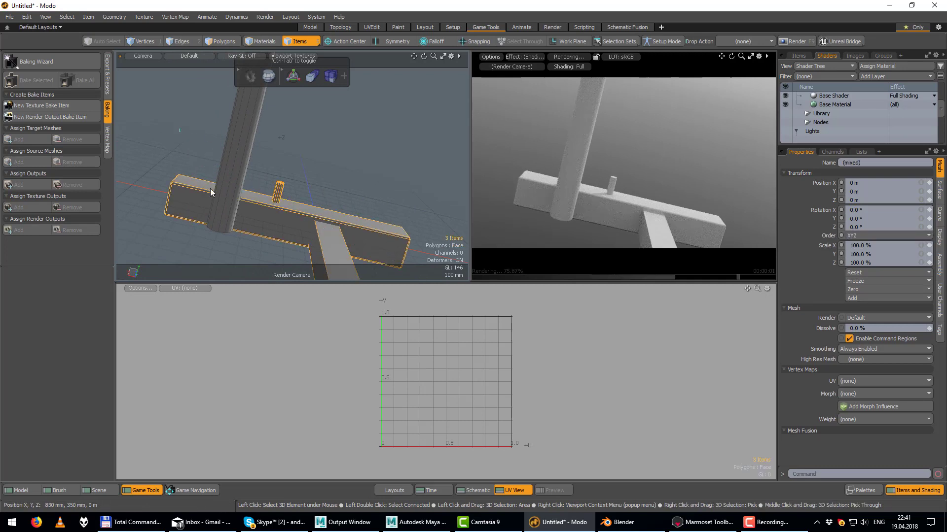
# Step: Add the vertical pole to the selection and show the map1 UV layout in the UV view
pyautogui.keyDown('shift'); pyautogui.click(236, 159); pyautogui.keyUp('shift')
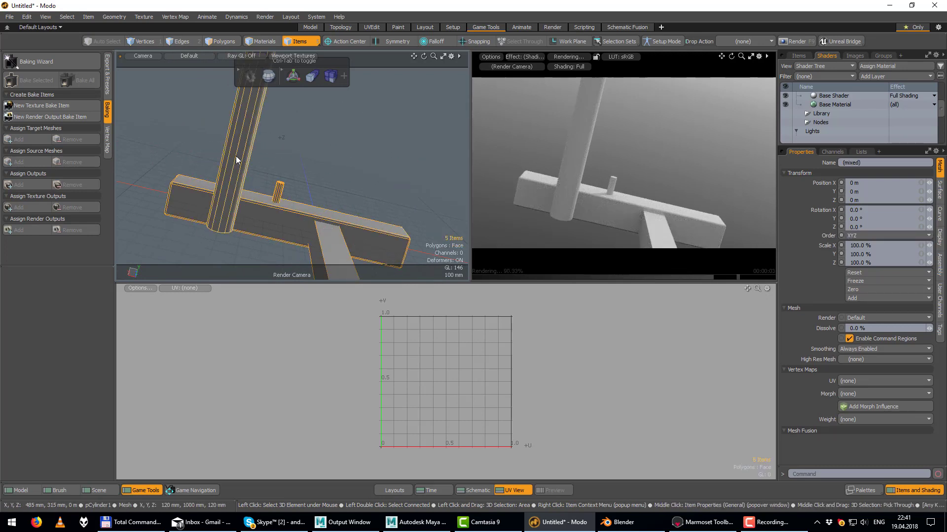
pyautogui.click(144, 288)
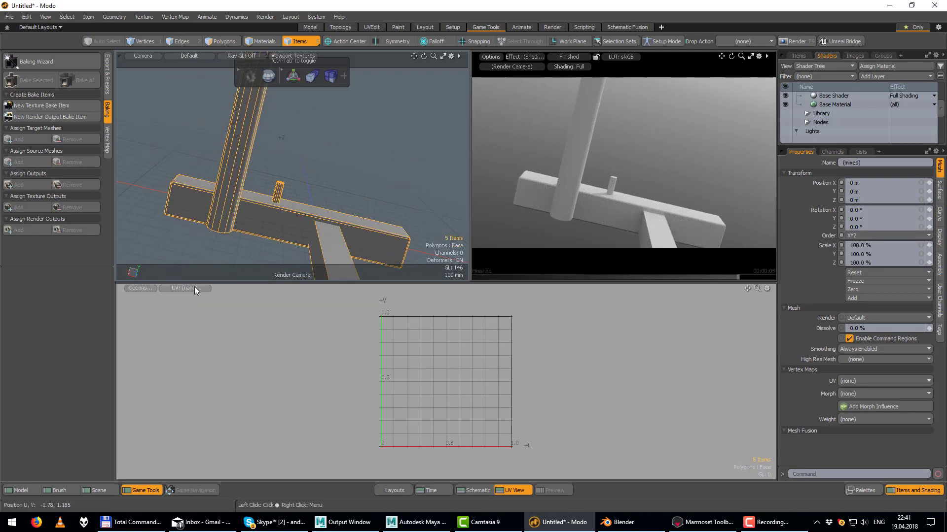
pyautogui.click(194, 288)
pyautogui.click(193, 305)
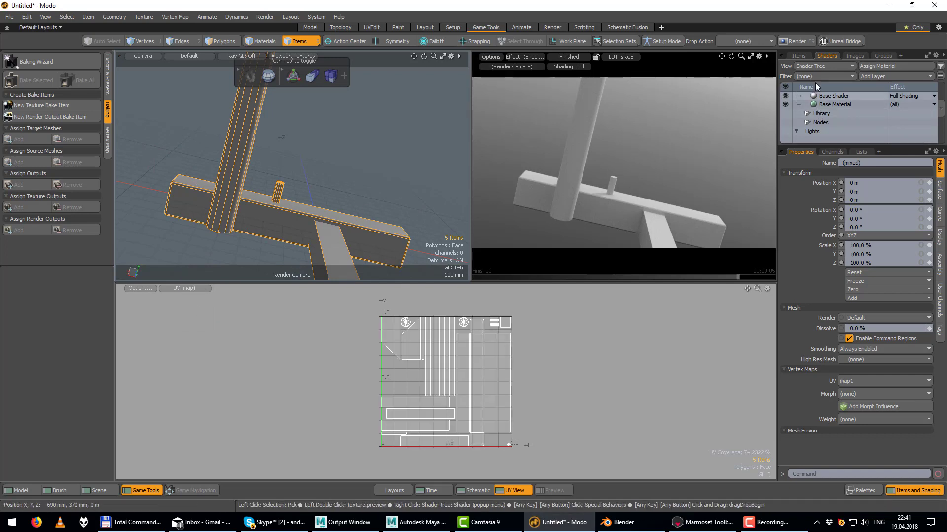
pyautogui.keyDown('alt'); pyautogui.moveTo(300, 196); pyautogui.dragTo(257, 172); pyautogui.keyUp('alt')
pyautogui.keyDown('alt'); pyautogui.moveTo(257, 172); pyautogui.dragTo(265, 169, button='right'); pyautogui.keyUp('alt')
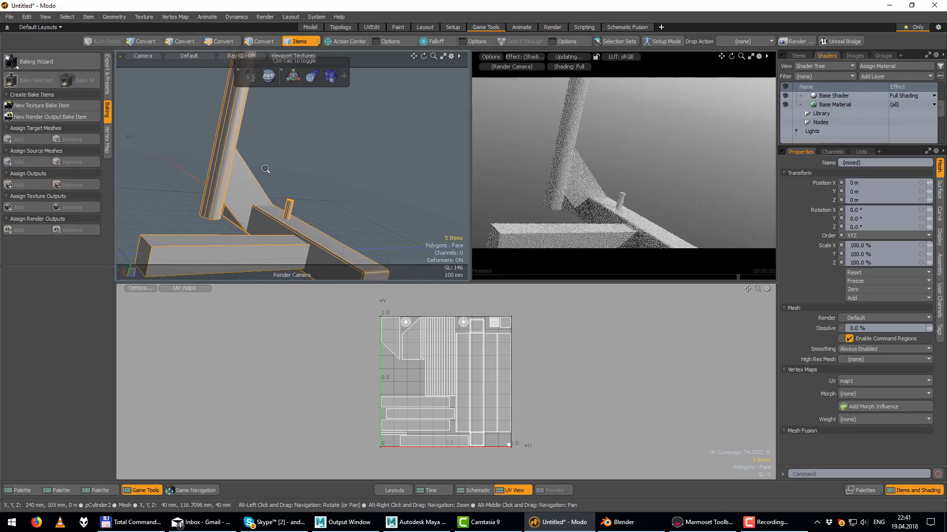
pyautogui.moveTo(265, 169)
pyautogui.keyDown('alt'); pyautogui.mouseDown()
pyautogui.moveTo(241, 188)
pyautogui.moveTo(277, 186)
pyautogui.mouseUp(); pyautogui.keyUp('alt')
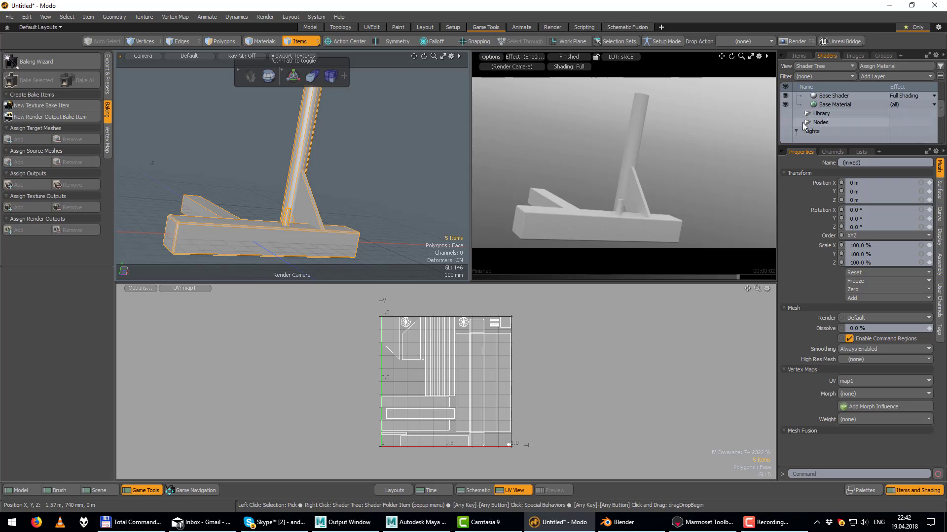
# Step: Duplicate the Beams group from the Items list
pyautogui.click(799, 56)
pyautogui.click(826, 111)
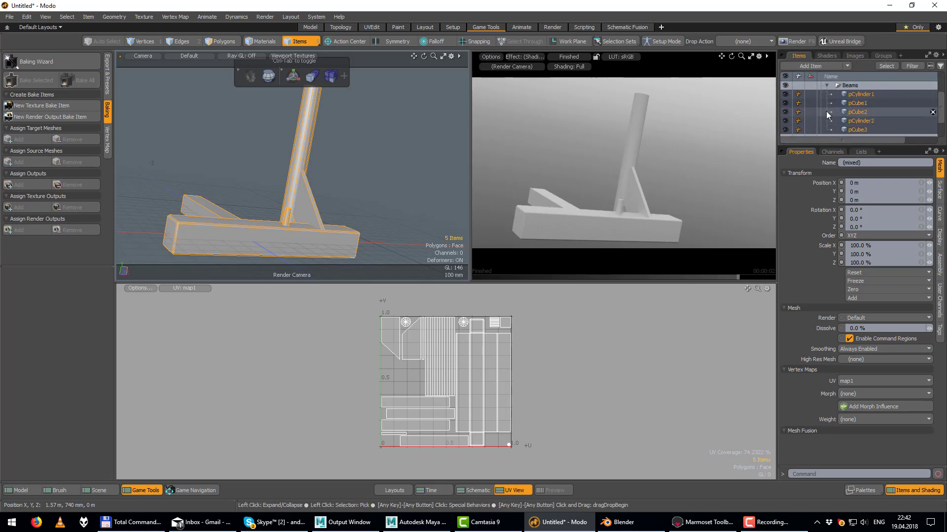
pyautogui.click(826, 86)
pyautogui.click(851, 113)
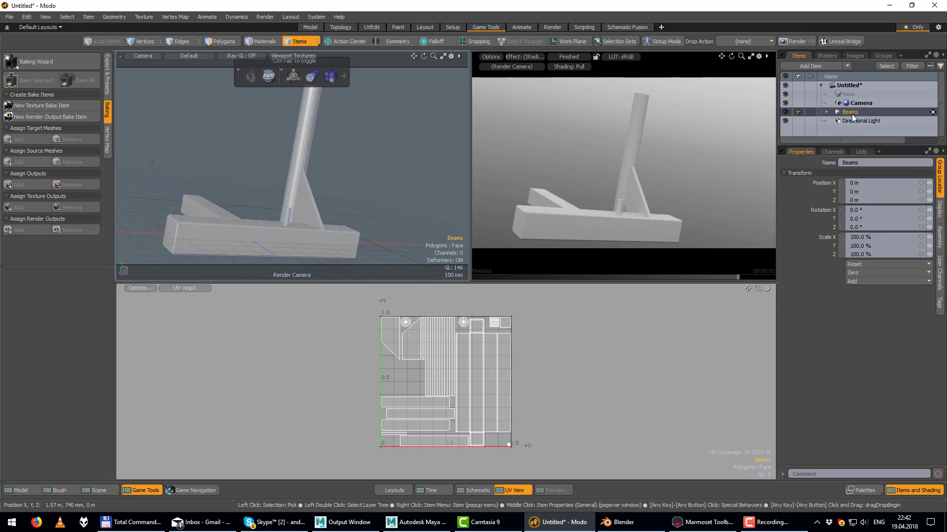
pyautogui.rightClick(856, 114)
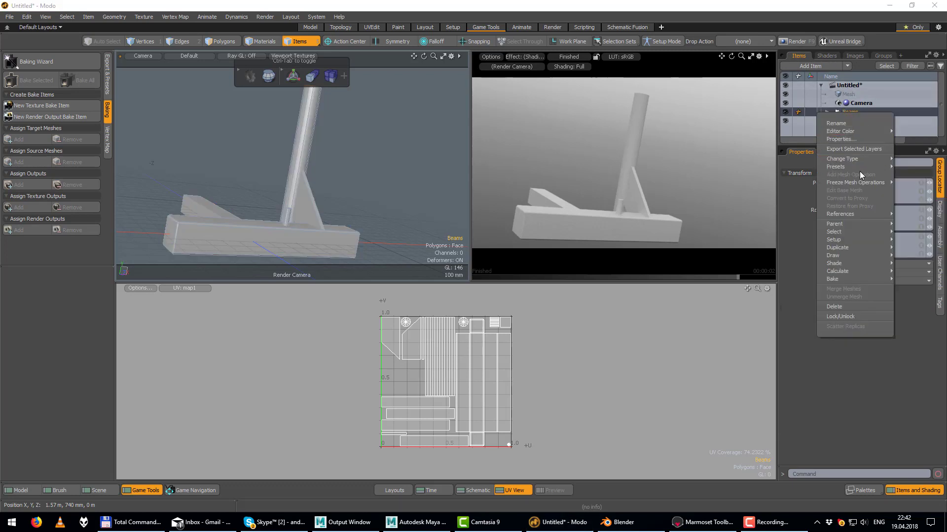
pyautogui.moveTo(838, 247)
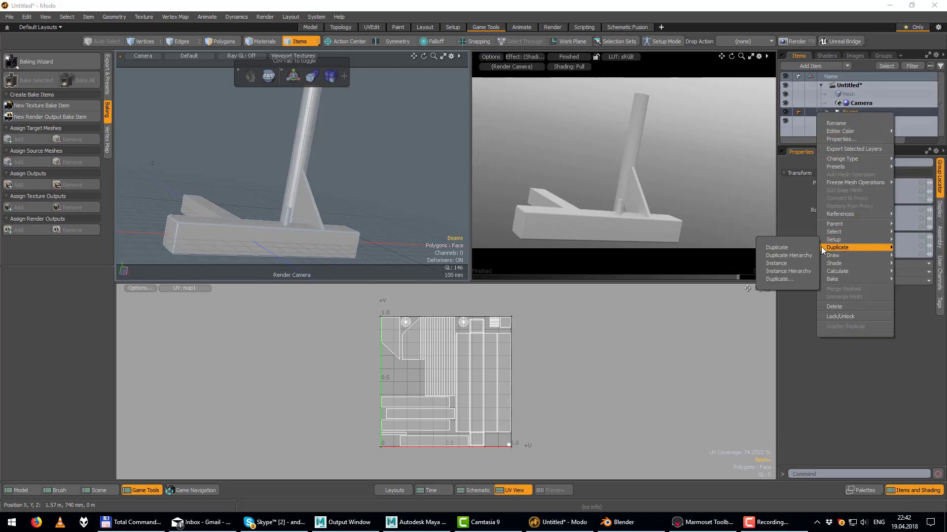
pyautogui.click(812, 247)
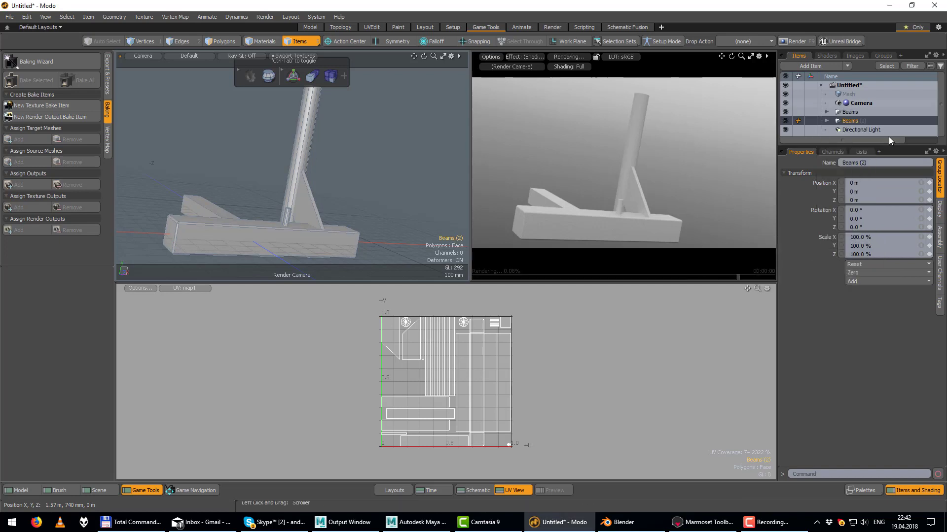
# Step: Rename the original group Beams_low and the copy Beams_high
pyautogui.click(860, 113)
pyautogui.doubleClick(862, 112)
pyautogui.write('_low')
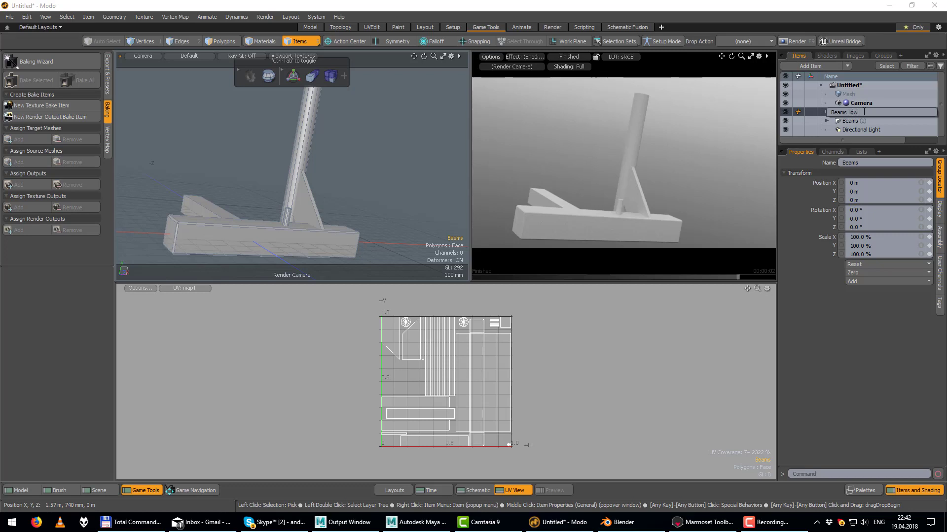
pyautogui.press('Return')
pyautogui.click(858, 122)
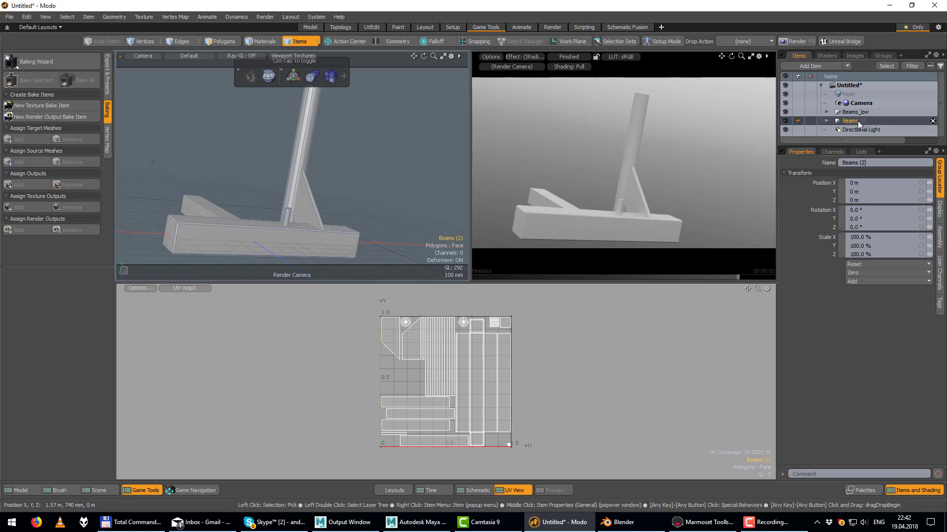
pyautogui.doubleClick(864, 121)
pyautogui.write('Beams_high')
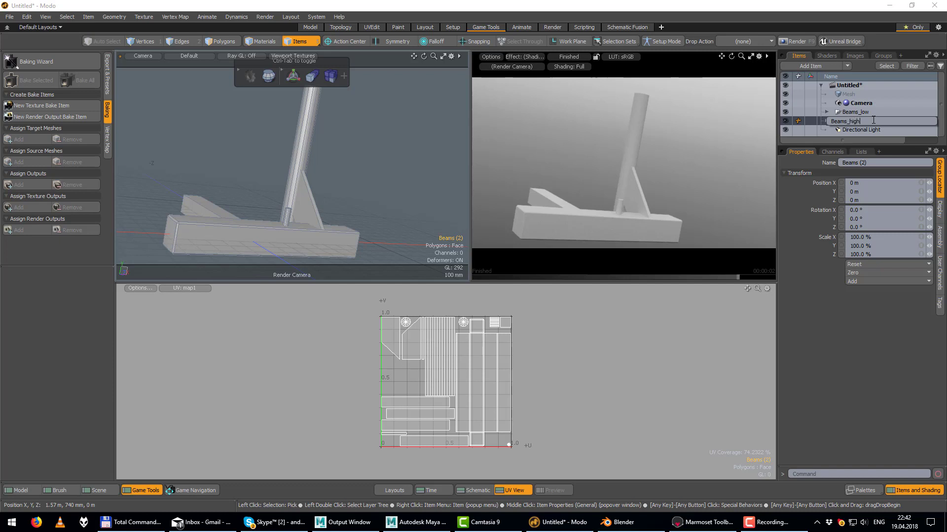
pyautogui.press('Return')
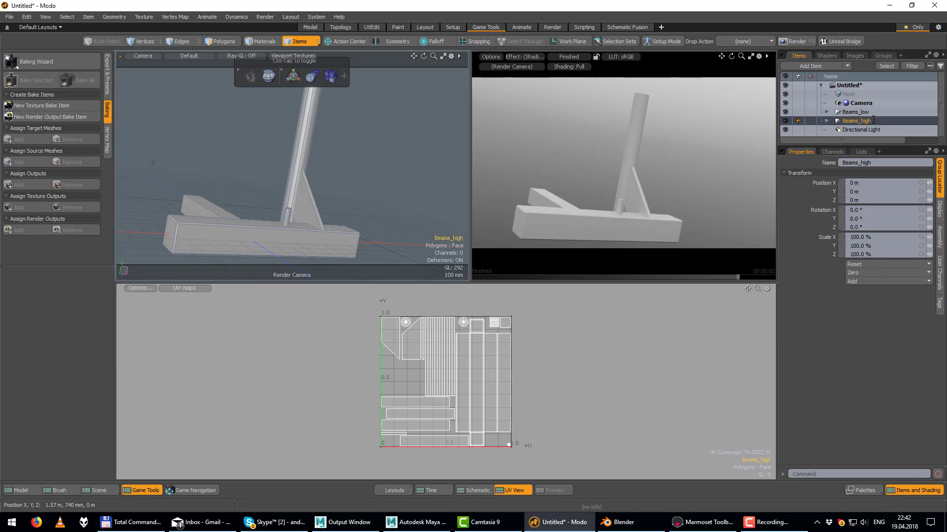
pyautogui.click(856, 112)
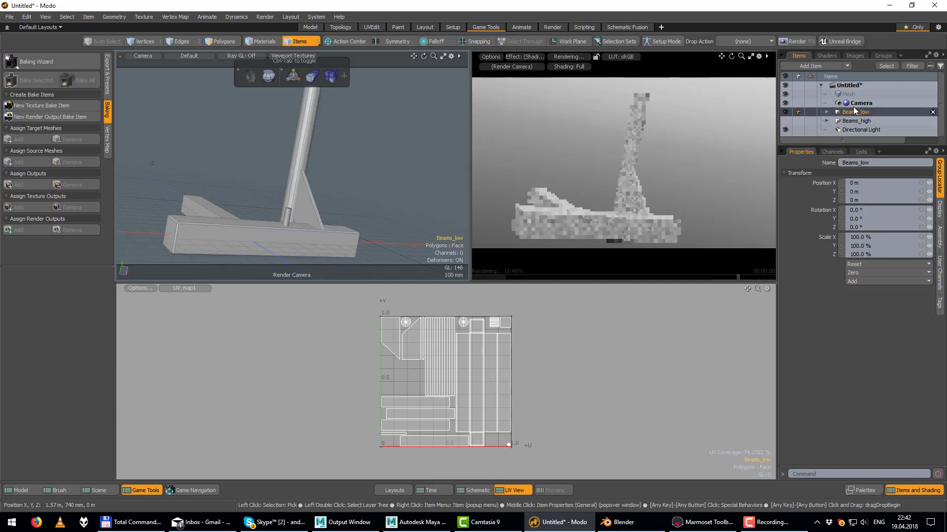
# Step: Assign a new blue material named low to Beams_low
pyautogui.press('alt')
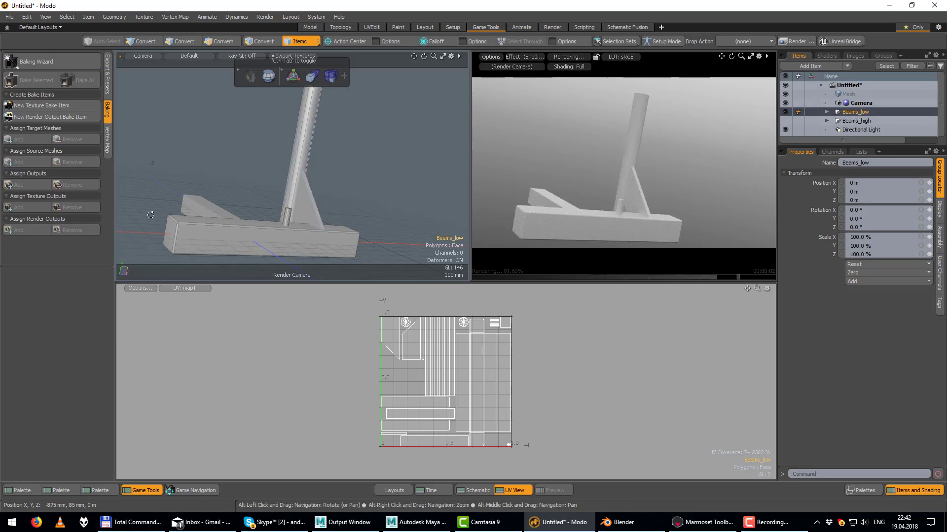
pyautogui.keyDown('alt'); pyautogui.moveTo(150, 215); pyautogui.dragTo(263, 205); pyautogui.keyUp('alt')
pyautogui.press('m')
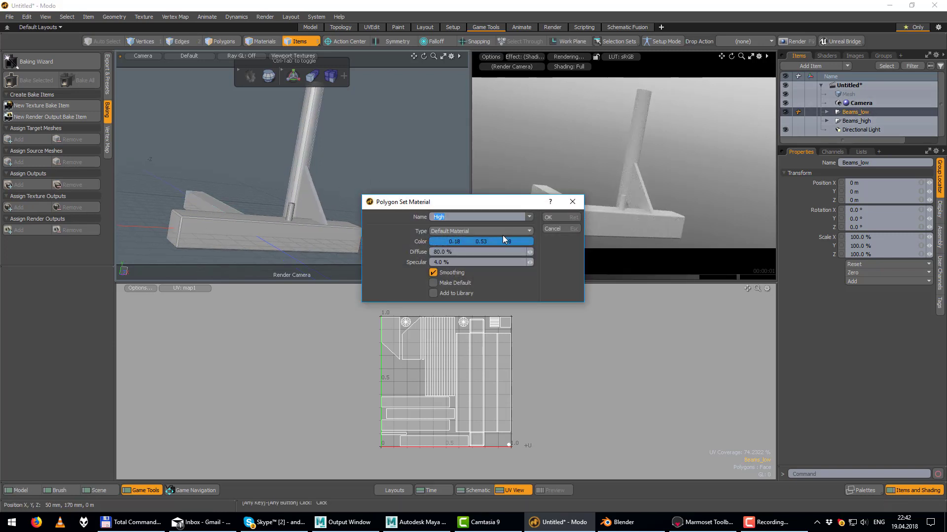
pyautogui.write('l')
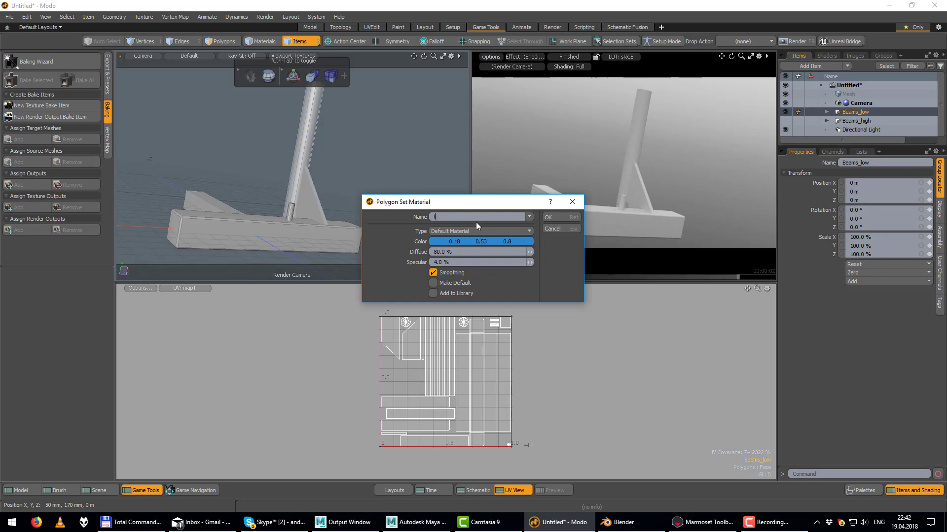
pyautogui.write('ow')
pyautogui.click(558, 217)
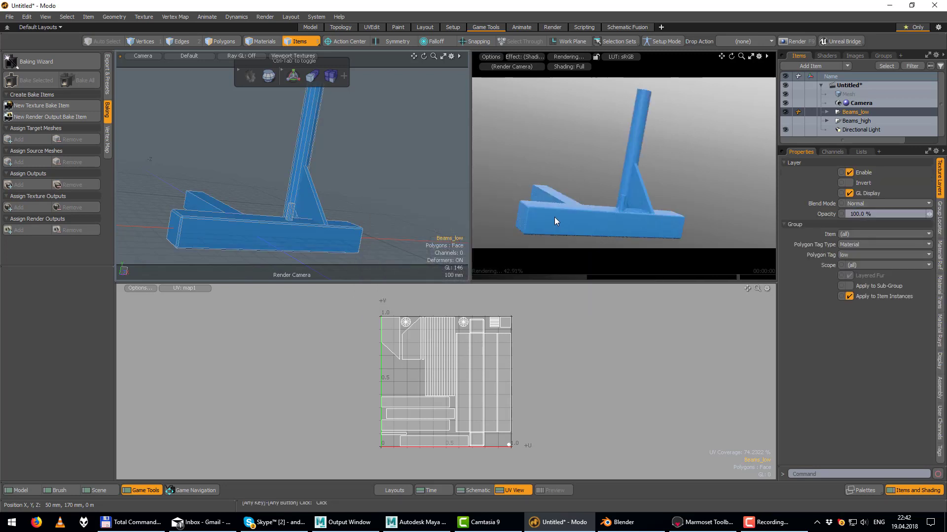
# Step: Hide Beams_low, then show and select Beams_high
pyautogui.click(785, 112)
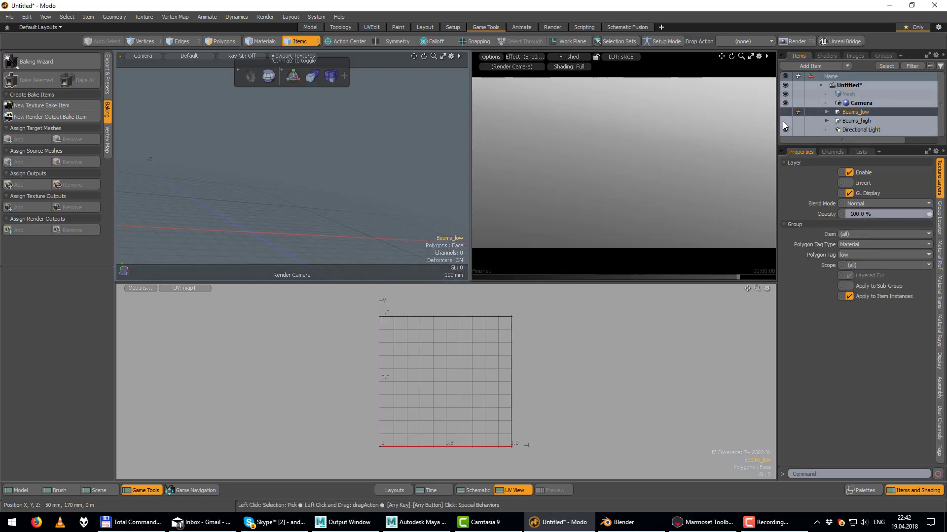
pyautogui.click(785, 121)
pyautogui.click(856, 121)
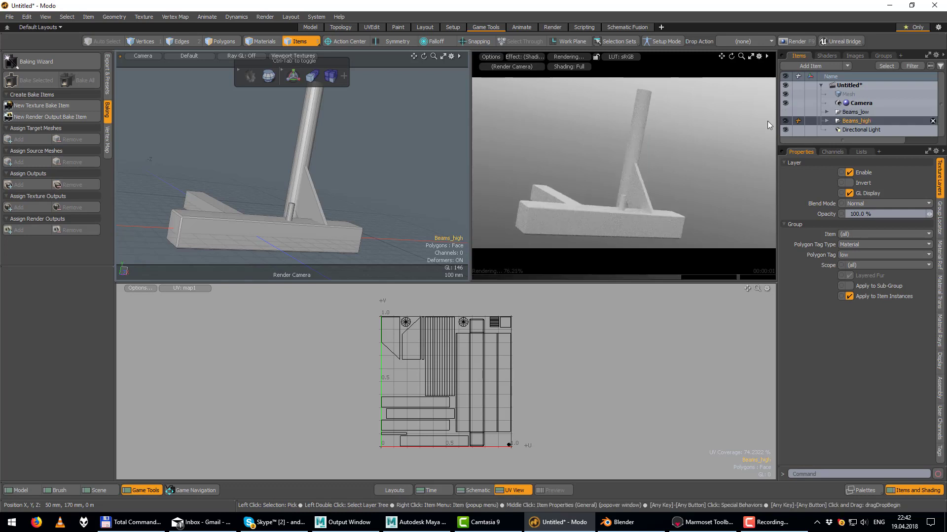
pyautogui.keyDown('alt'); pyautogui.moveTo(245, 211); pyautogui.dragTo(241, 210); pyautogui.keyUp('alt')
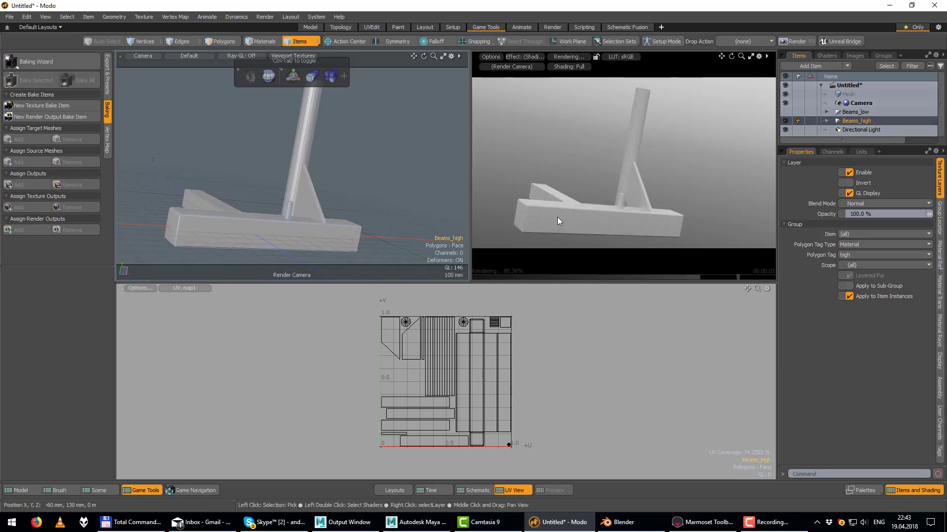
pyautogui.keyDown('alt'); pyautogui.moveTo(328, 182); pyautogui.dragTo(298, 181); pyautogui.keyUp('alt')
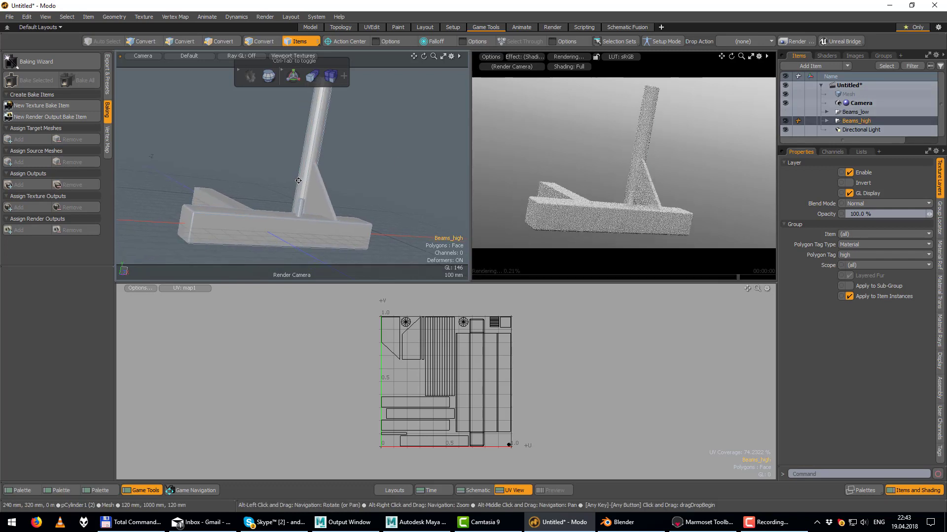
# Step: Assign a red material named high to the whole Beams_high mesh
pyautogui.press('m')
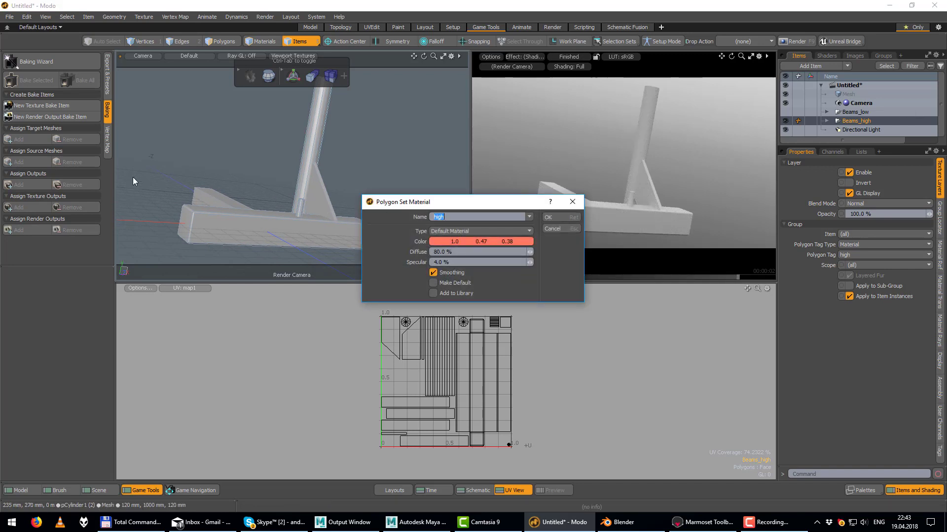
pyautogui.press('Return')
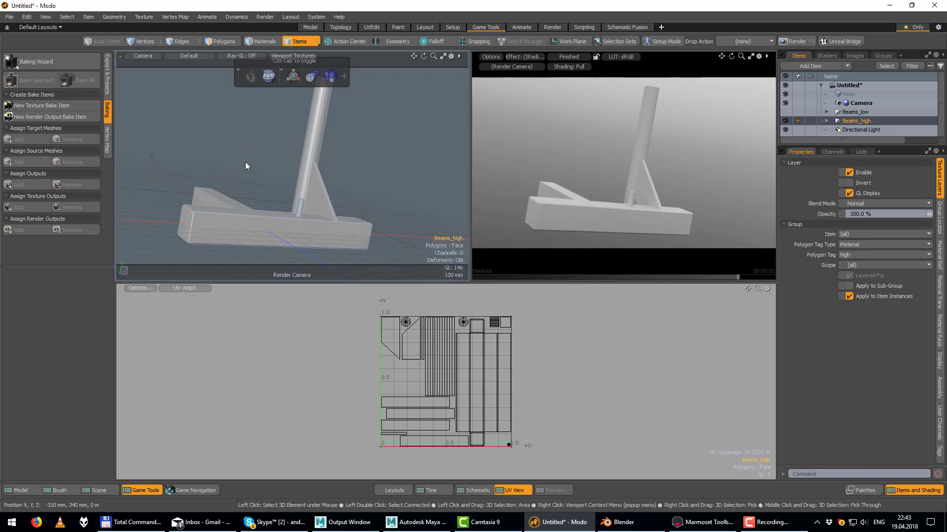
pyautogui.moveTo(355, 135); pyautogui.dragTo(390, 177, button='right')
pyautogui.press('m')
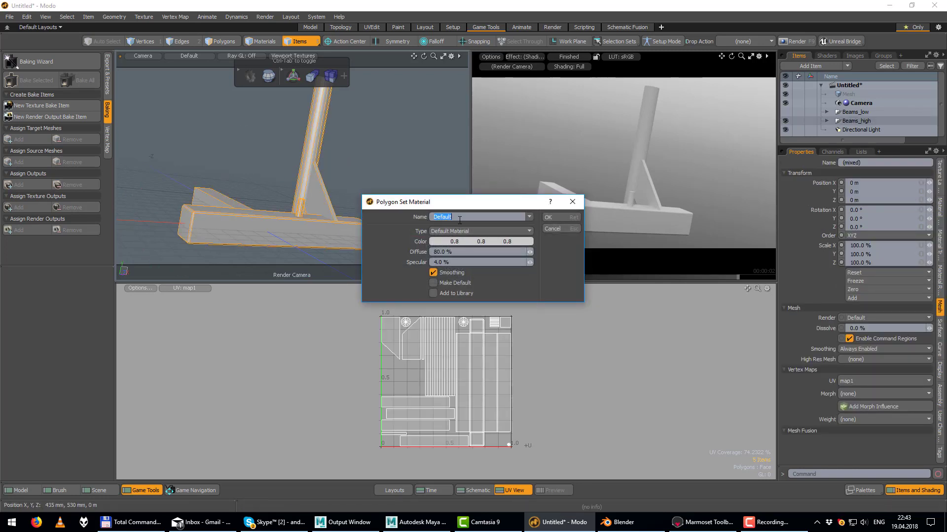
pyautogui.write('high')
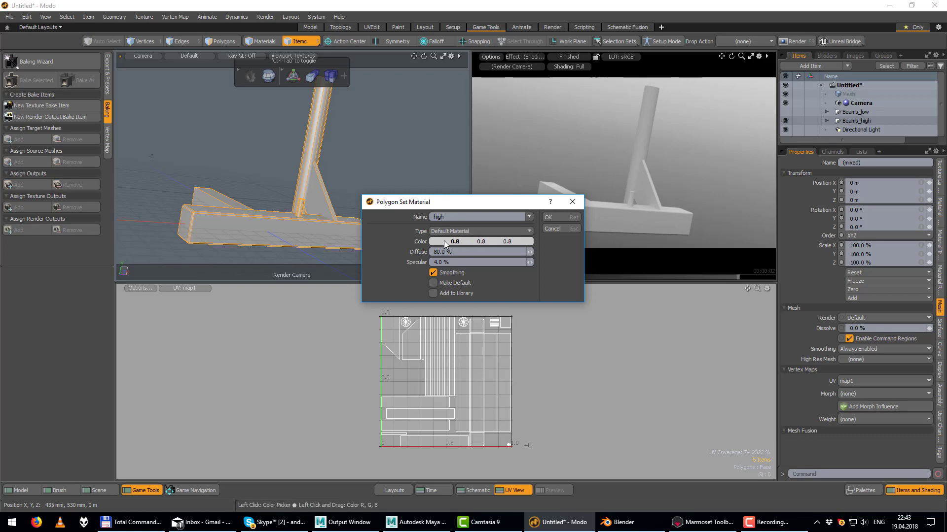
pyautogui.moveTo(445, 244); pyautogui.dragTo(473, 242)
pyautogui.click(548, 217)
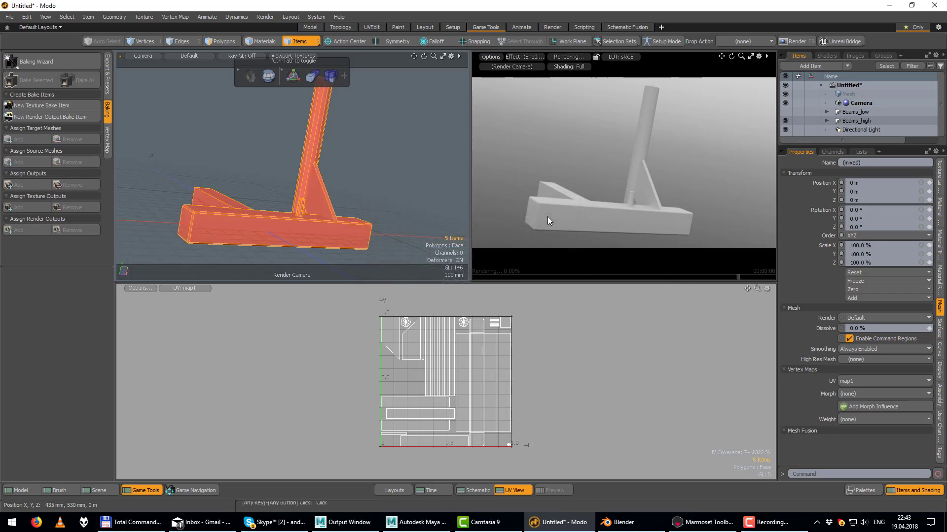
pyautogui.click(382, 185)
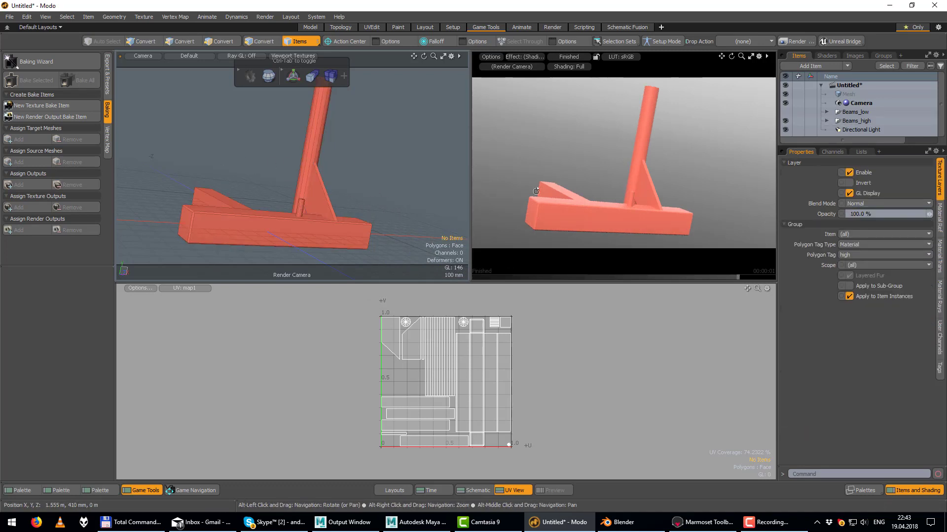
# Step: Zoom into the beam junction and set the high material's Rounded Edge Width to 10 mm
pyautogui.keyDown('alt'); pyautogui.moveTo(289, 226); pyautogui.dragTo(274, 224, button='right'); pyautogui.keyUp('alt')
pyautogui.keyDown('alt'); pyautogui.moveTo(274, 224); pyautogui.dragTo(326, 139); pyautogui.keyUp('alt')
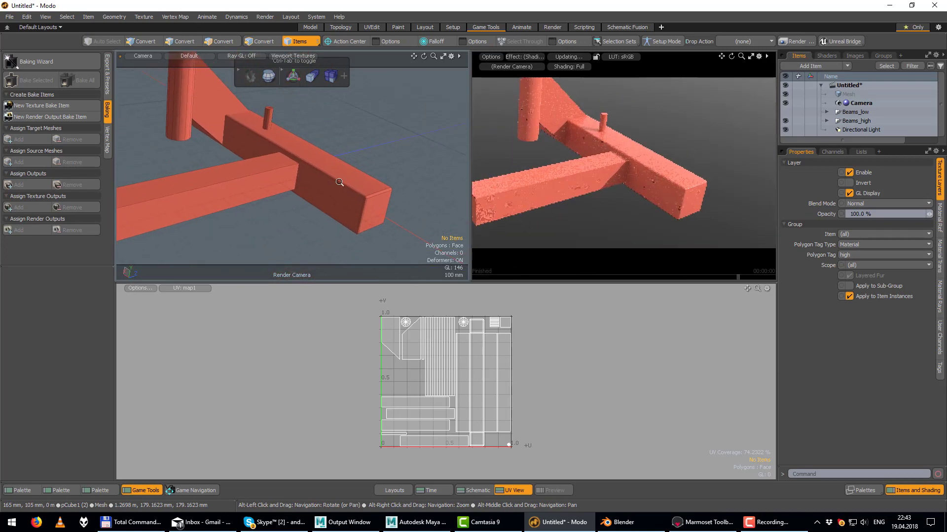
pyautogui.keyDown('alt'); pyautogui.moveTo(326, 140); pyautogui.dragTo(302, 169, button='right'); pyautogui.keyUp('alt')
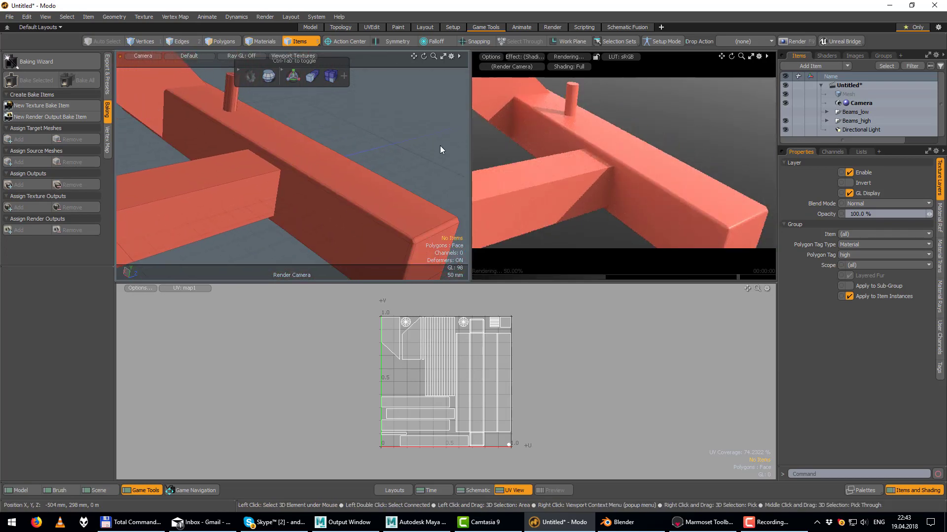
pyautogui.click(825, 54)
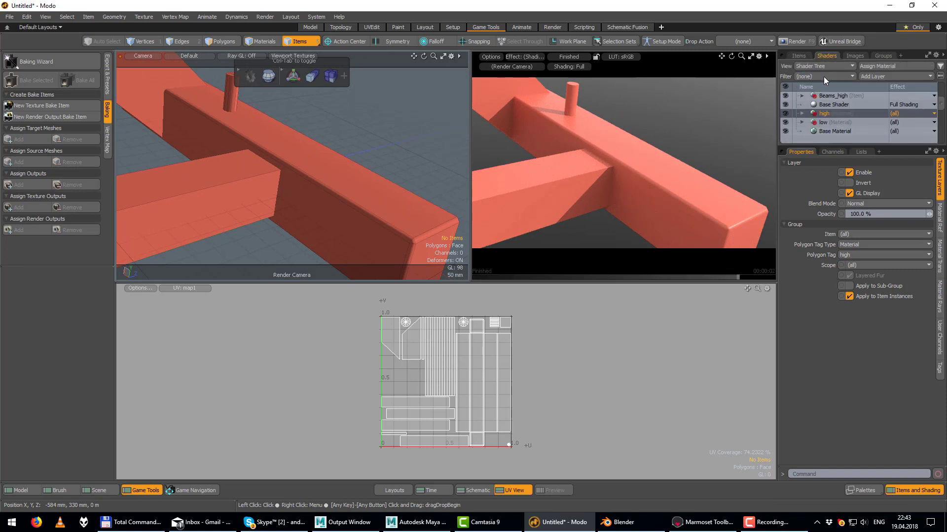
pyautogui.click(800, 114)
pyautogui.click(827, 122)
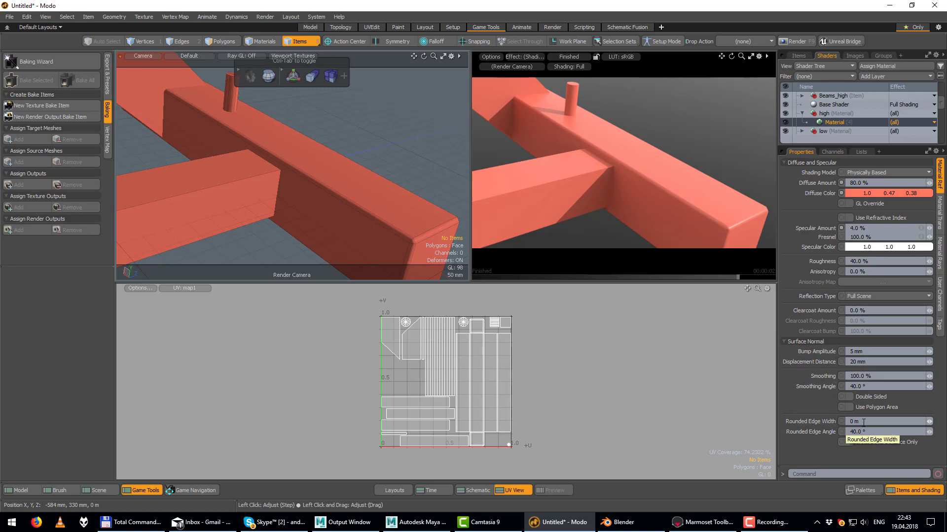
pyautogui.click(863, 423)
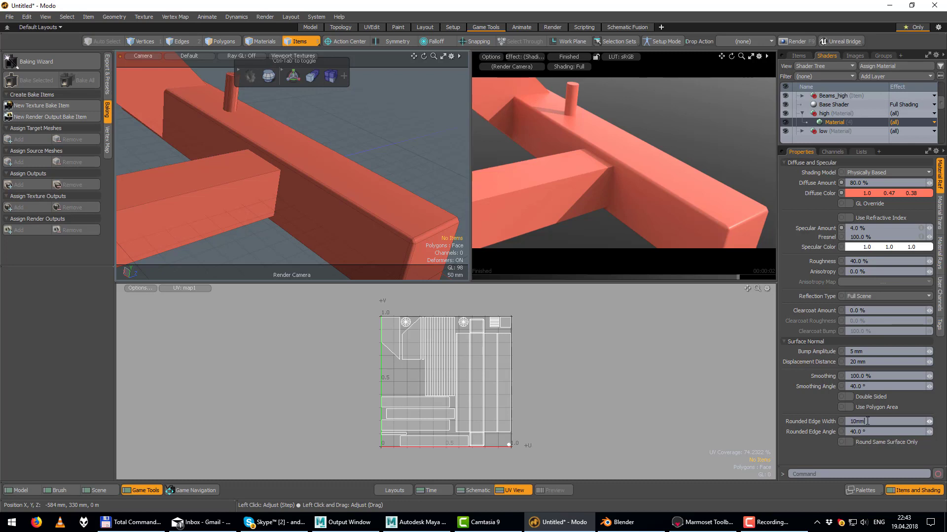
pyautogui.press('Return')
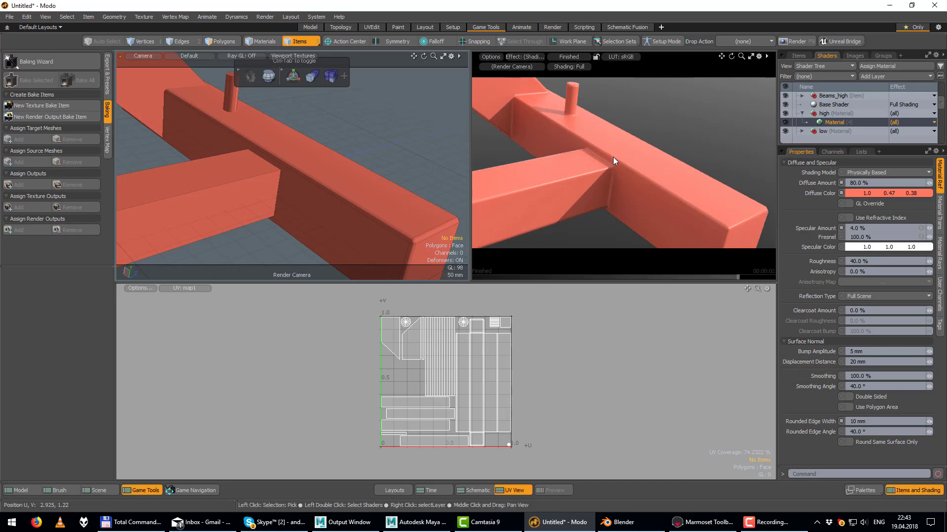
# Step: Set Rounded Edge Angle to 20° and orbit the preview to inspect the softened beam edges
pyautogui.scroll(1, 614, 161)
pyautogui.scroll(1, 615, 162)
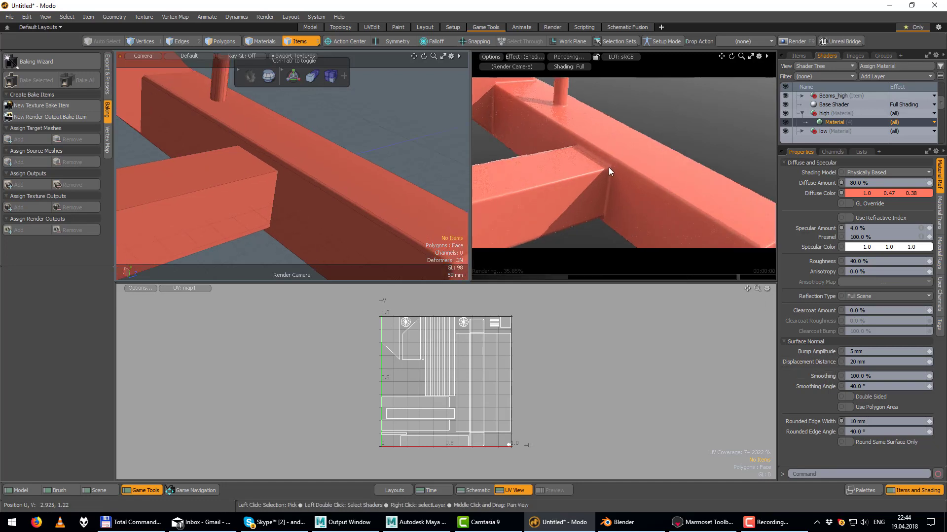
pyautogui.scroll(1, 609, 167)
pyautogui.moveTo(608, 167)
pyautogui.keyDown('alt'); pyautogui.mouseDown()
pyautogui.moveTo(630, 161)
pyautogui.moveTo(627, 168)
pyautogui.mouseUp(); pyautogui.keyUp('alt')
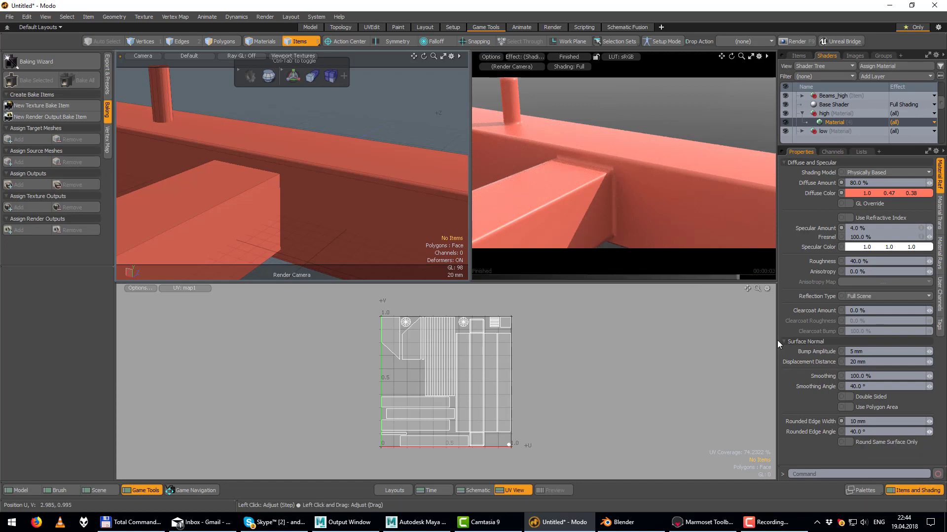
pyautogui.scroll(3, 656, 179)
pyautogui.moveTo(657, 178)
pyautogui.keyDown('alt'); pyautogui.mouseDown()
pyautogui.moveTo(702, 142)
pyautogui.moveTo(655, 176)
pyautogui.mouseUp(); pyautogui.keyUp('alt')
pyautogui.scroll(-5, 688, 199)
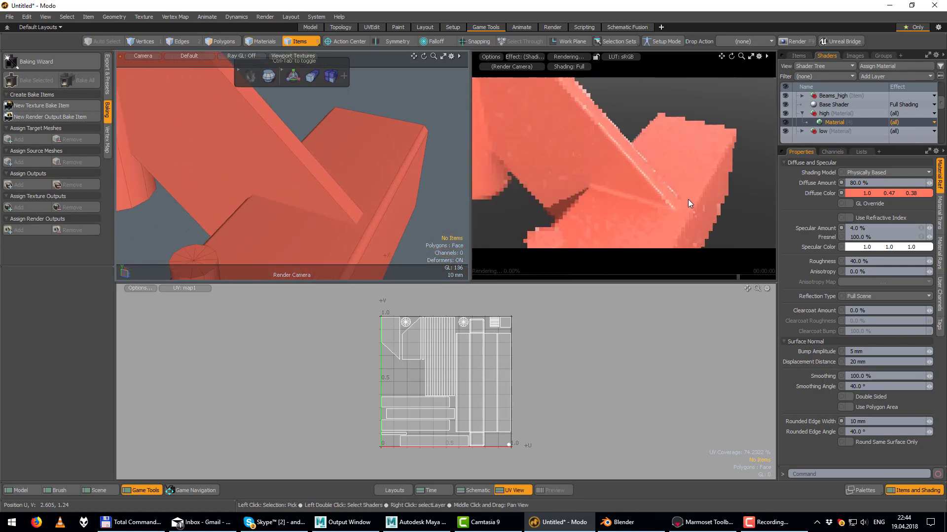
pyautogui.scroll(-3, 673, 202)
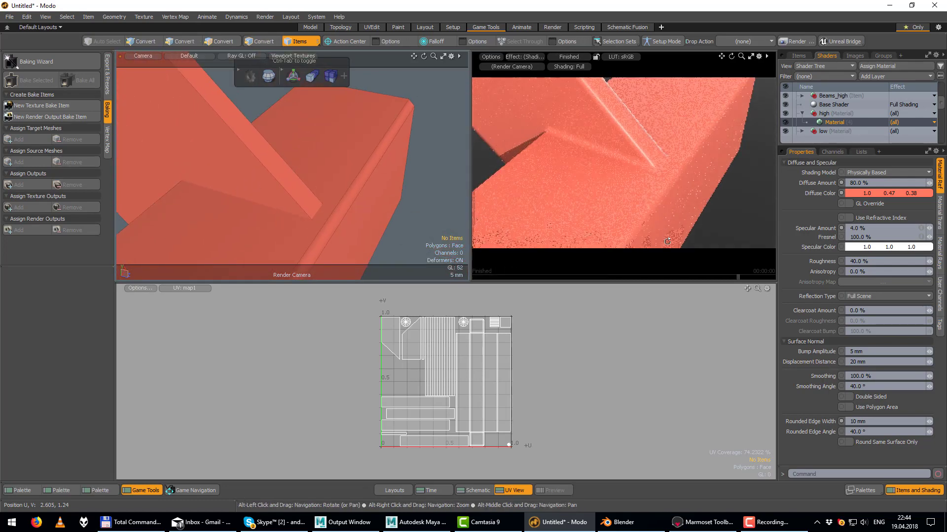
pyautogui.keyDown('alt'); pyautogui.moveTo(667, 241); pyautogui.dragTo(663, 146); pyautogui.keyUp('alt')
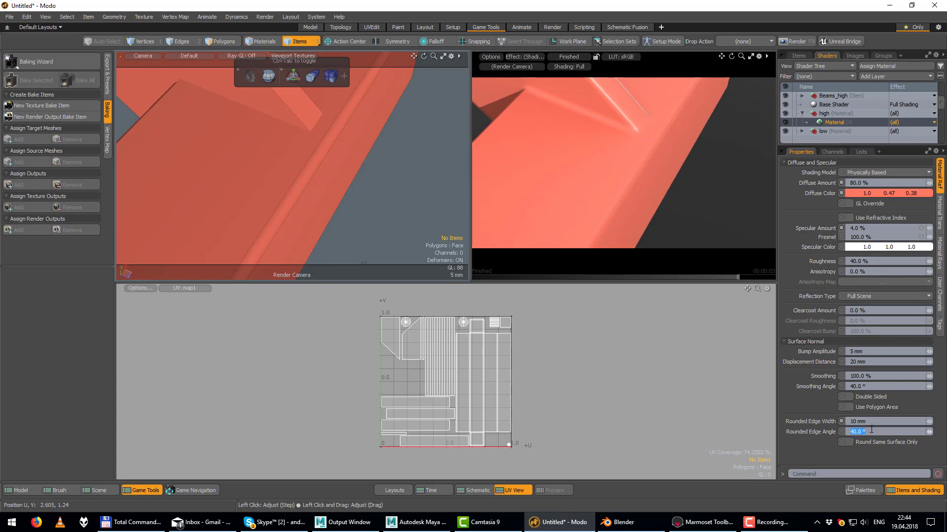
pyautogui.write('20')
pyautogui.press('Return')
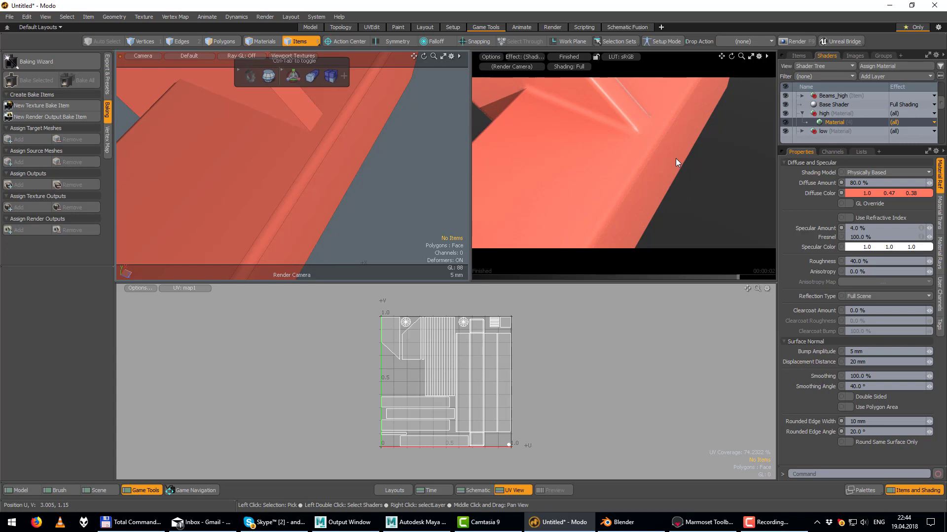
pyautogui.moveTo(667, 161)
pyautogui.keyDown('alt'); pyautogui.mouseDown()
pyautogui.moveTo(666, 200)
pyautogui.moveTo(595, 185)
pyautogui.moveTo(549, 217)
pyautogui.moveTo(587, 132)
pyautogui.moveTo(599, 161)
pyautogui.moveTo(651, 163)
pyautogui.mouseUp(); pyautogui.keyUp('alt')
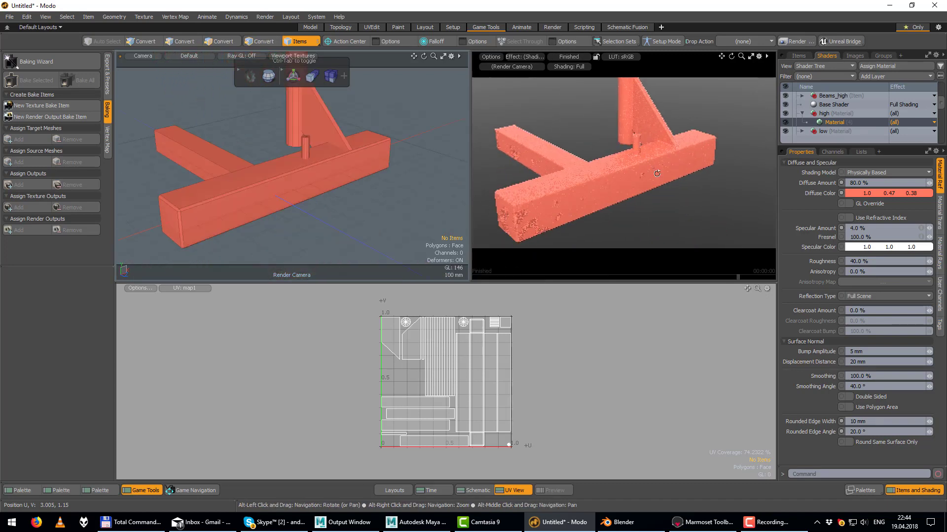
# Step: Select Beams_low and start the Baking Wizard with a 1024×1024 bake size
pyautogui.click(799, 55)
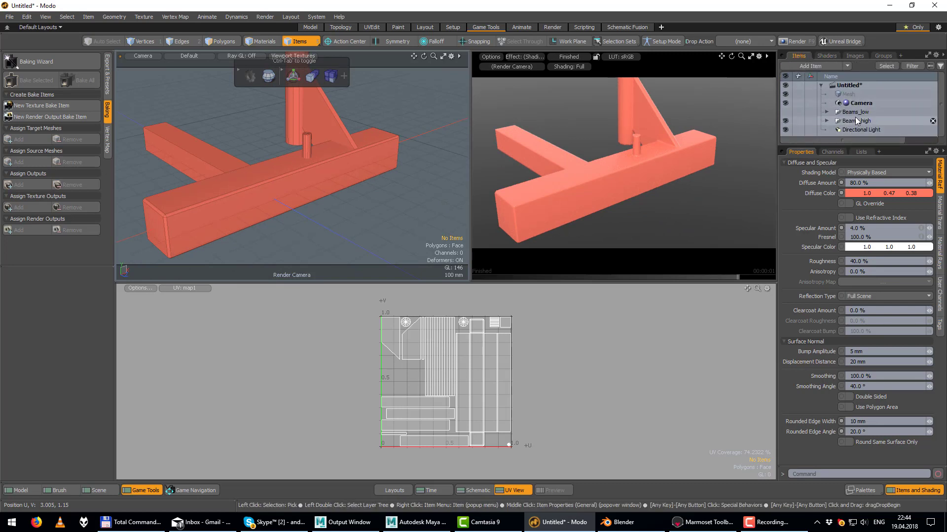
pyautogui.moveTo(856, 120)
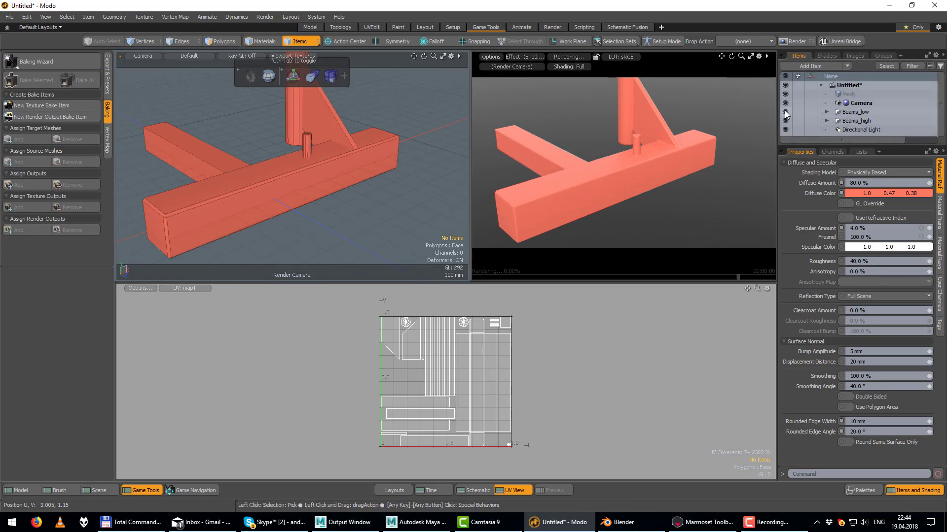
pyautogui.click(795, 113)
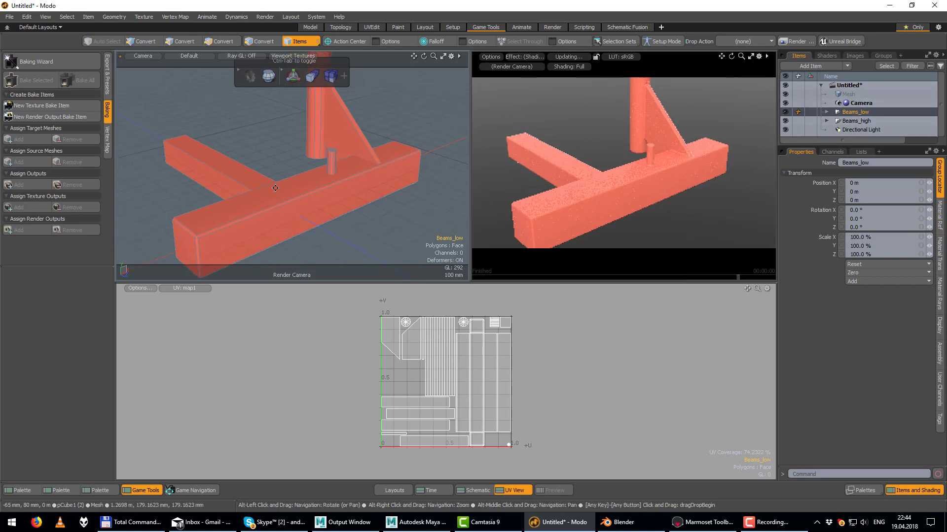
pyautogui.scroll(2, 345, 158)
pyautogui.click(47, 64)
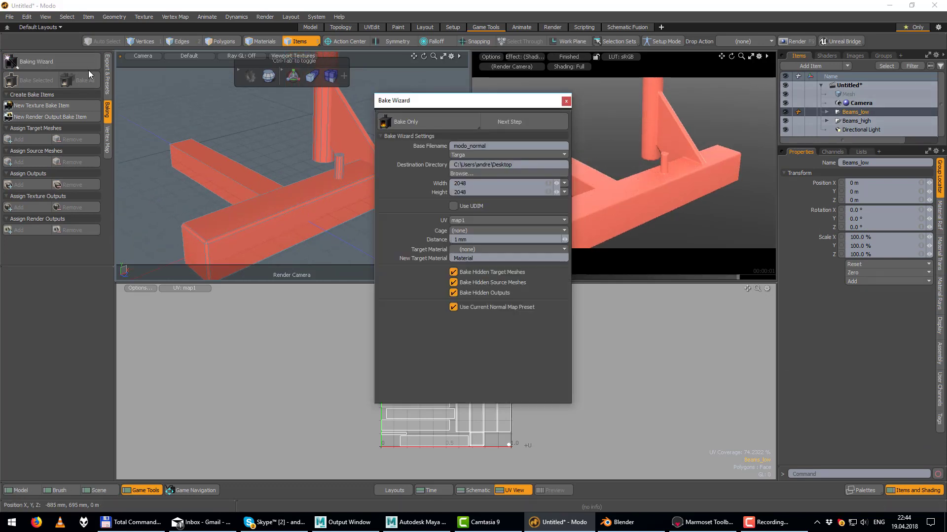
pyautogui.click(565, 183)
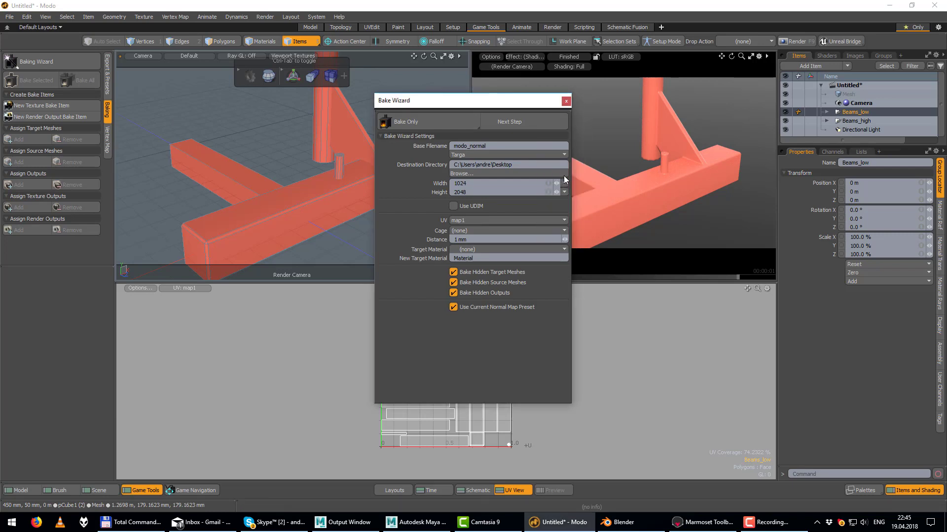
pyautogui.click(565, 194)
# Step: Set Beams_high as the bake source and bake the normal map without bake items
pyautogui.click(519, 118)
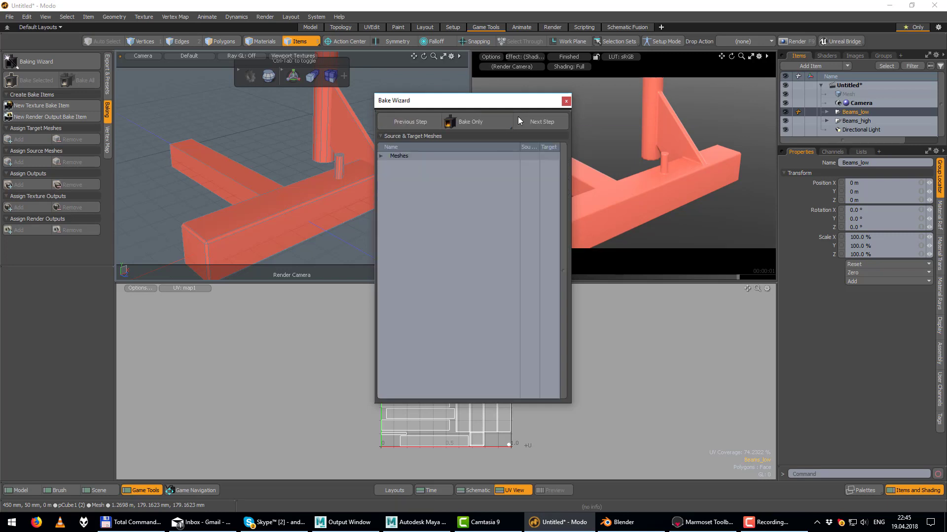
pyautogui.click(381, 156)
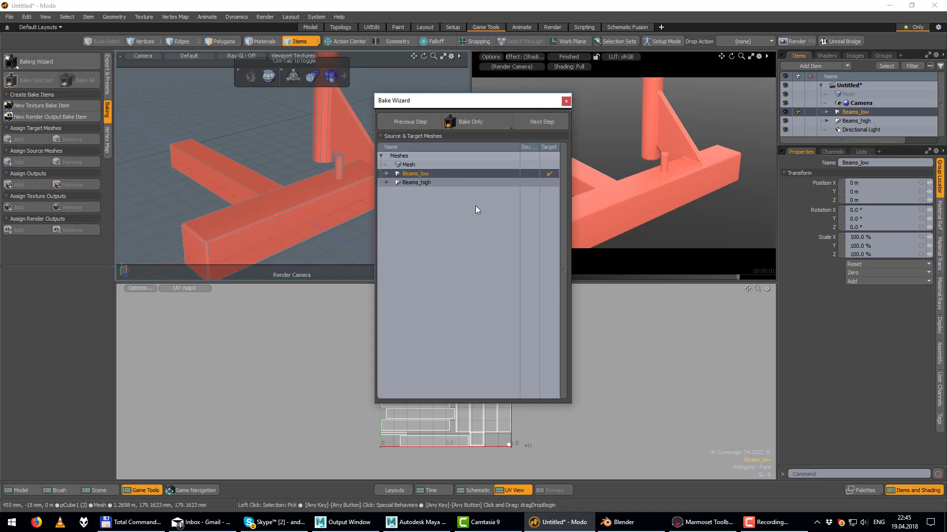
pyautogui.click(531, 182)
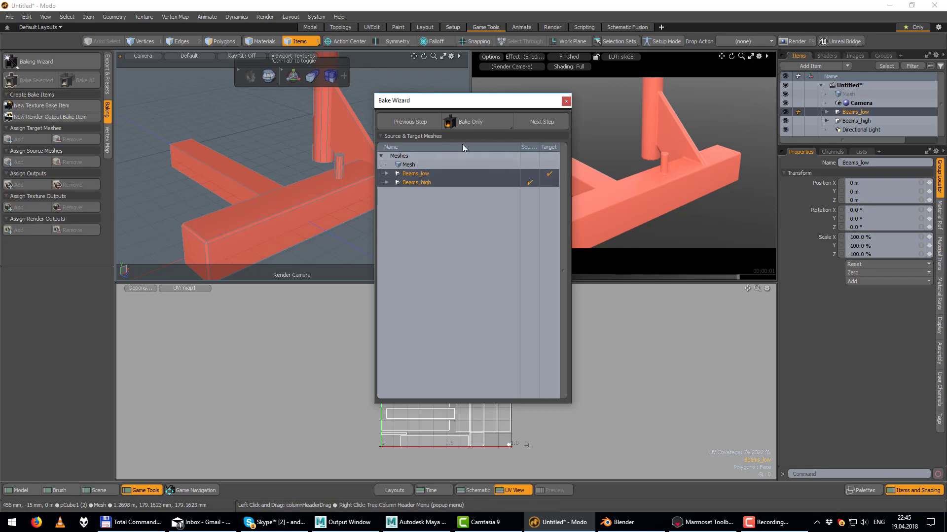
pyautogui.click(543, 121)
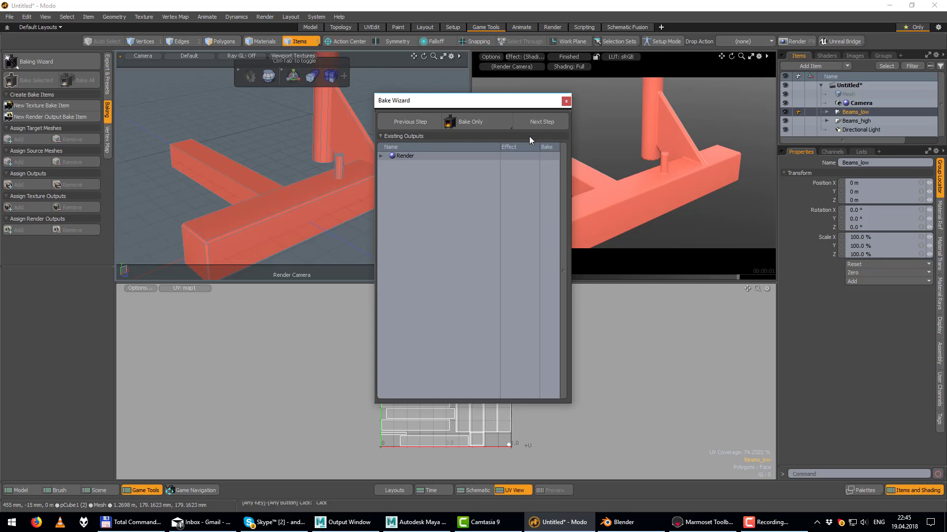
pyautogui.click(537, 122)
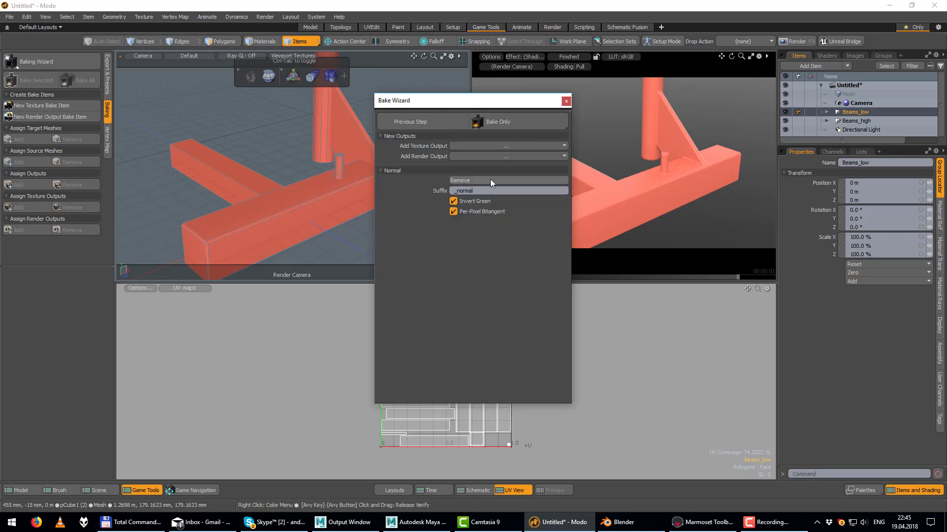
pyautogui.click(513, 121)
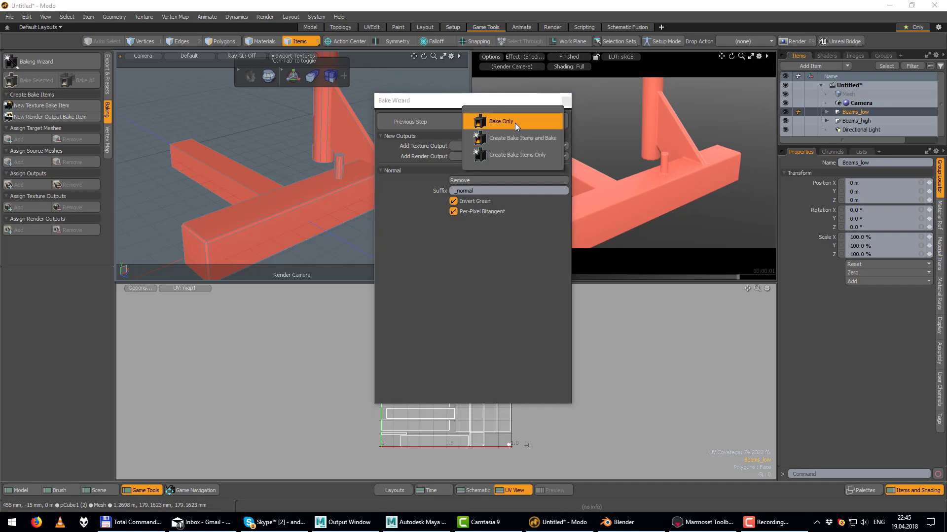
pyautogui.click(514, 122)
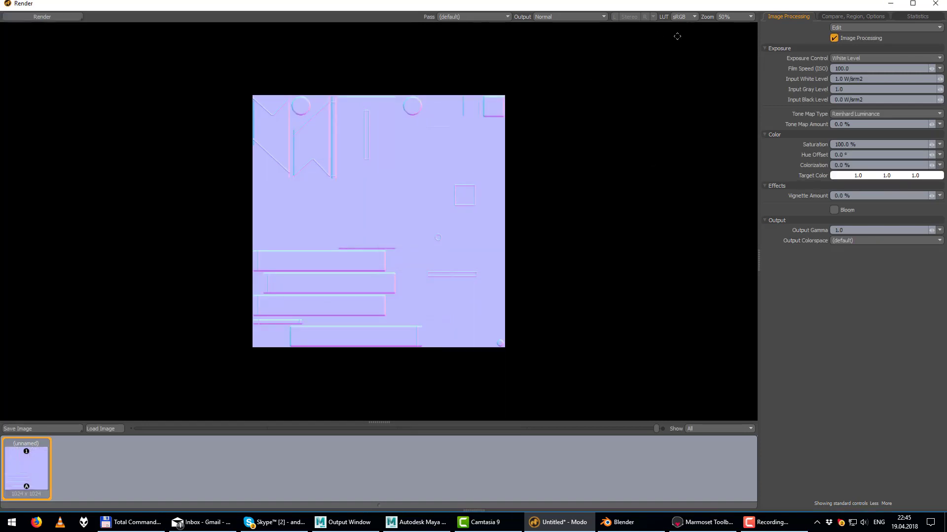
# Step: Switch the normal map's LUT to Linear, zoom in and out, and maximize the Render window
pyautogui.click(685, 21)
pyautogui.click(684, 13)
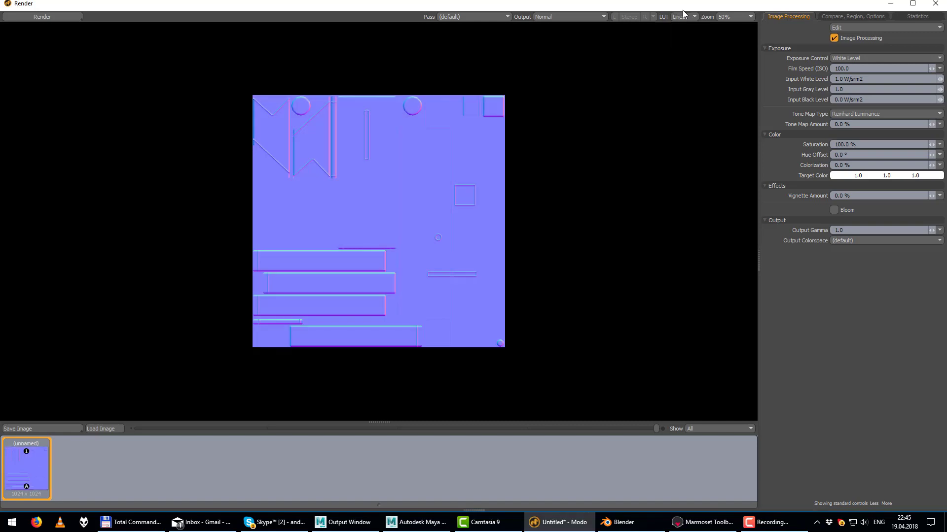
pyautogui.scroll(3, 351, 232)
pyautogui.scroll(-1, 351, 232)
pyautogui.scroll(-1, 351, 233)
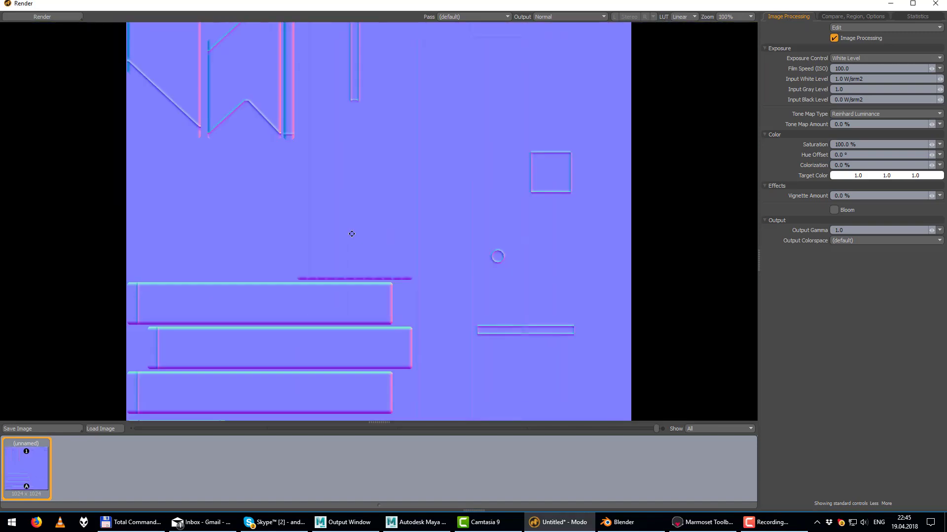
pyautogui.scroll(-2, 352, 234)
pyautogui.scroll(2, 352, 234)
pyautogui.scroll(-1, 476, 215)
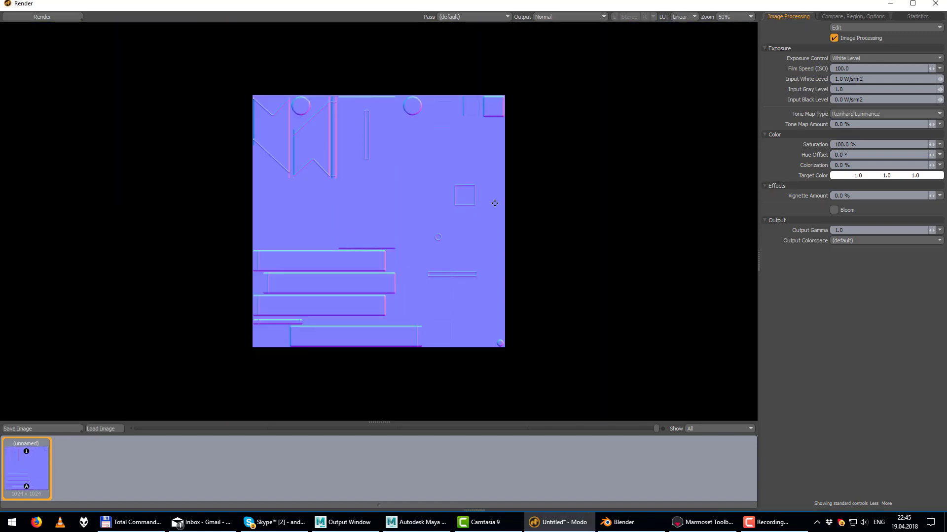
pyautogui.click(913, 7)
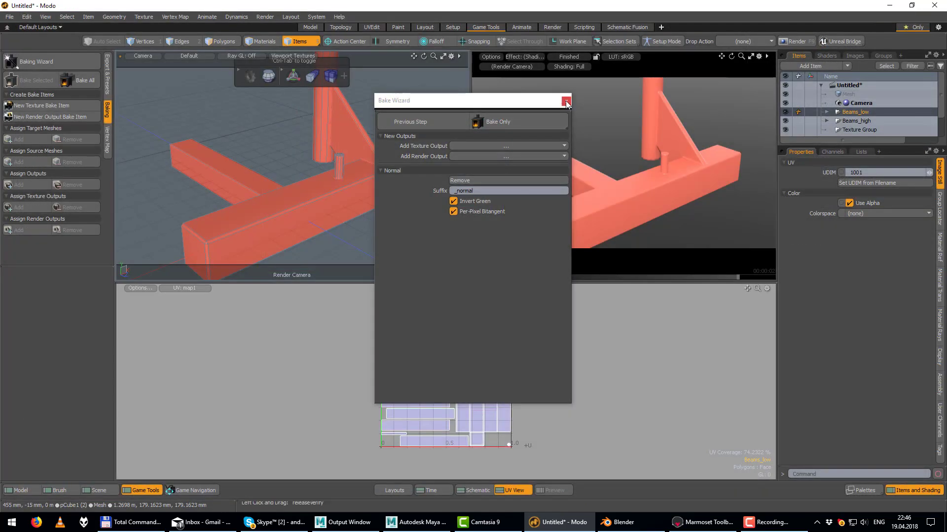
# Step: Close the render result and Bake Wizard, zoom the viewport out, and switch to Blender
pyautogui.click(566, 99)
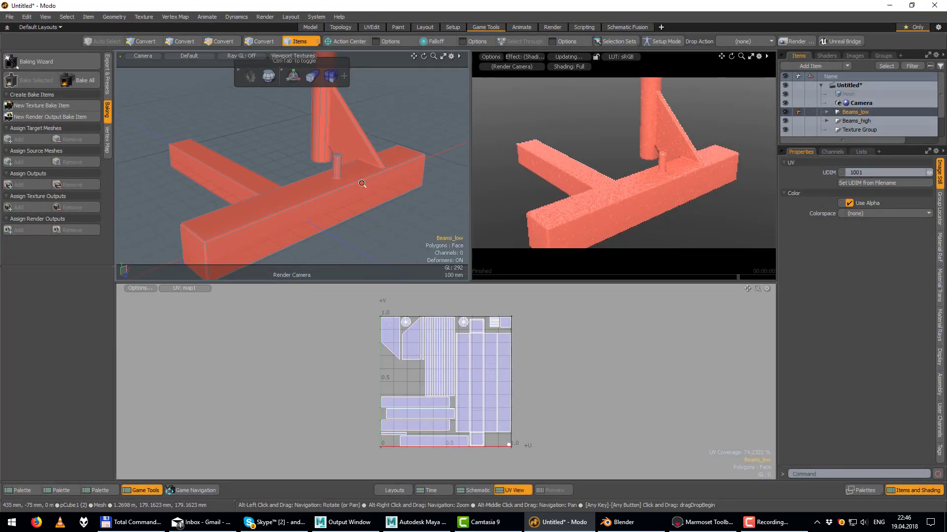
pyautogui.moveTo(366, 200)
pyautogui.keyDown('ctrl'); pyautogui.keyDown('alt'); pyautogui.mouseDown()
pyautogui.moveTo(355, 104)
pyautogui.moveTo(370, 176)
pyautogui.moveTo(352, 183)
pyautogui.mouseUp(); pyautogui.keyUp('alt'); pyautogui.keyUp('ctrl')
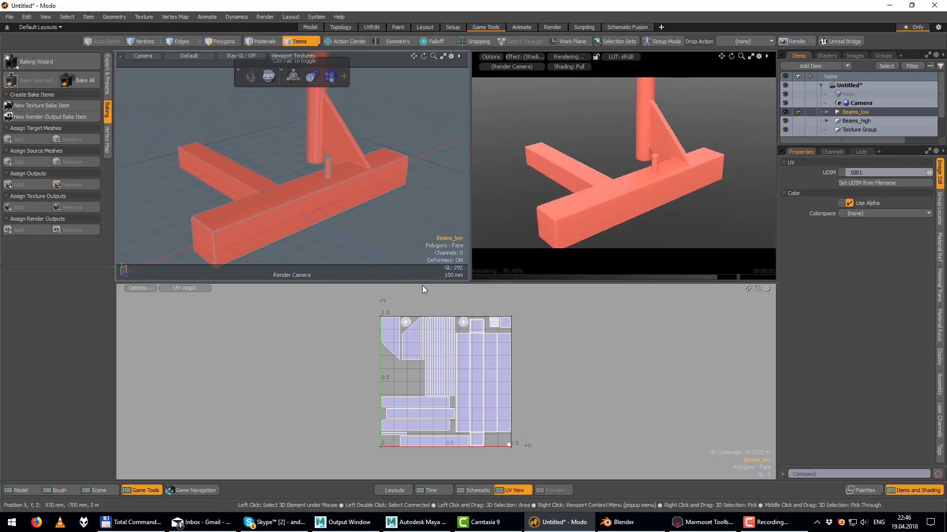
pyautogui.click(616, 523)
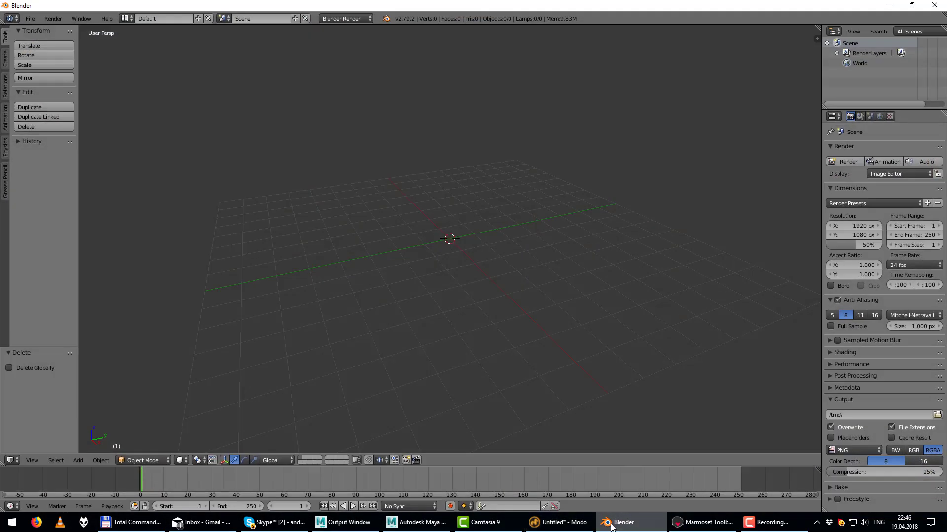
# Step: Import Beams.fbx into the Blender scene through the FBX importer
pyautogui.click(33, 19)
pyautogui.moveTo(70, 205)
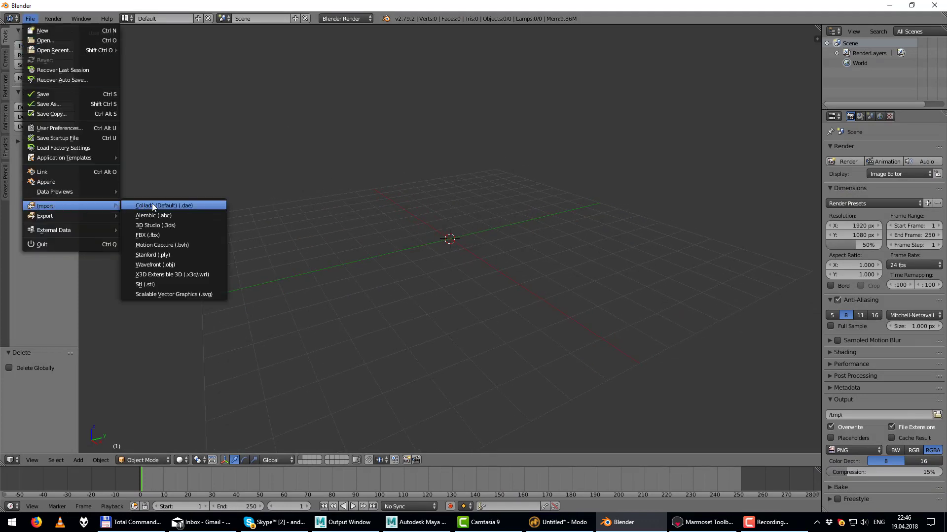
pyautogui.click(170, 235)
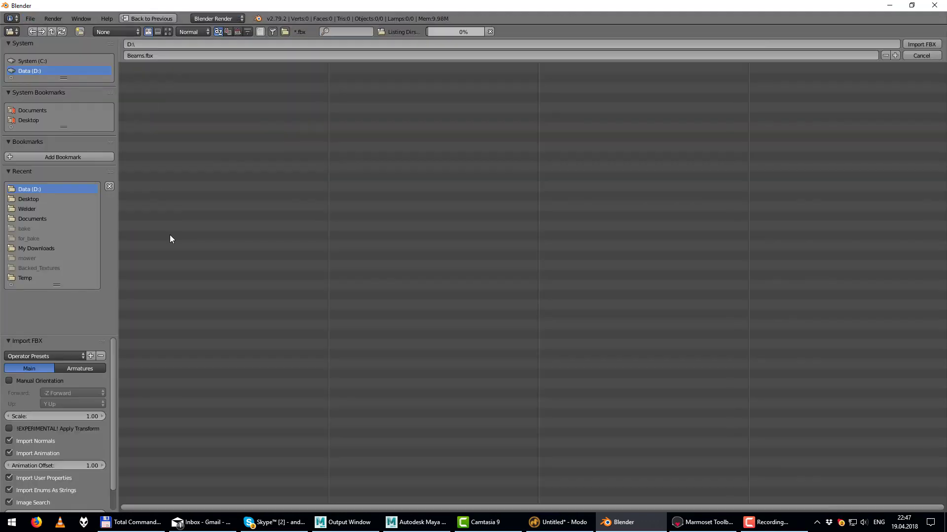
pyautogui.click(149, 206)
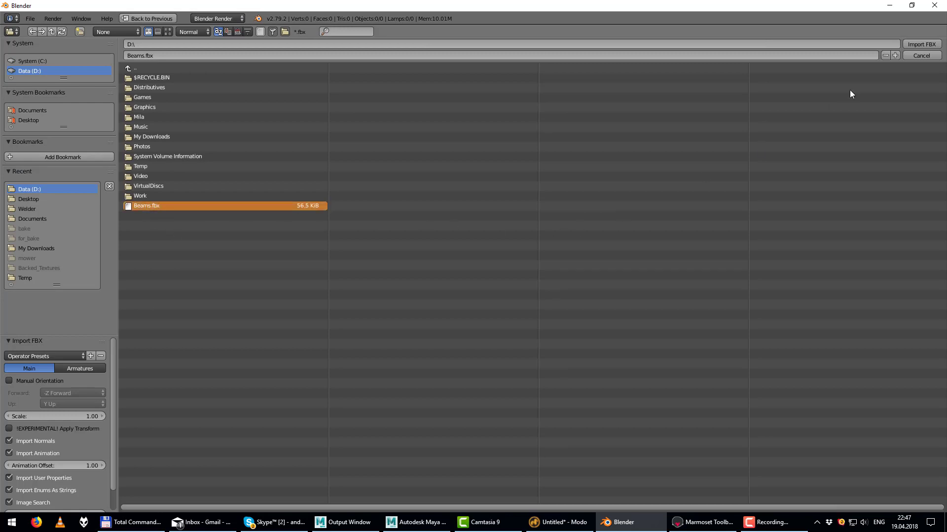
pyautogui.click(917, 44)
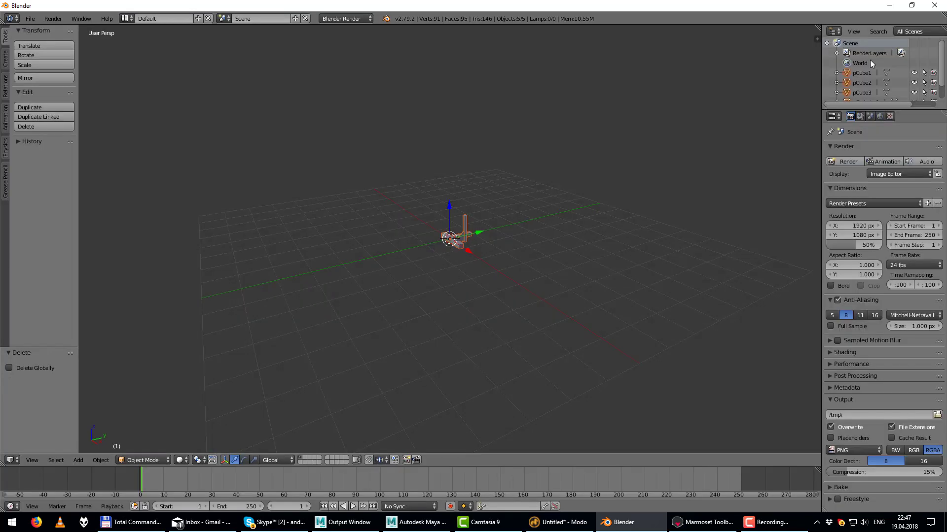
# Step: Box-select the five beam parts and join them into one object, pCylinder1
pyautogui.press('KP_Decimal')
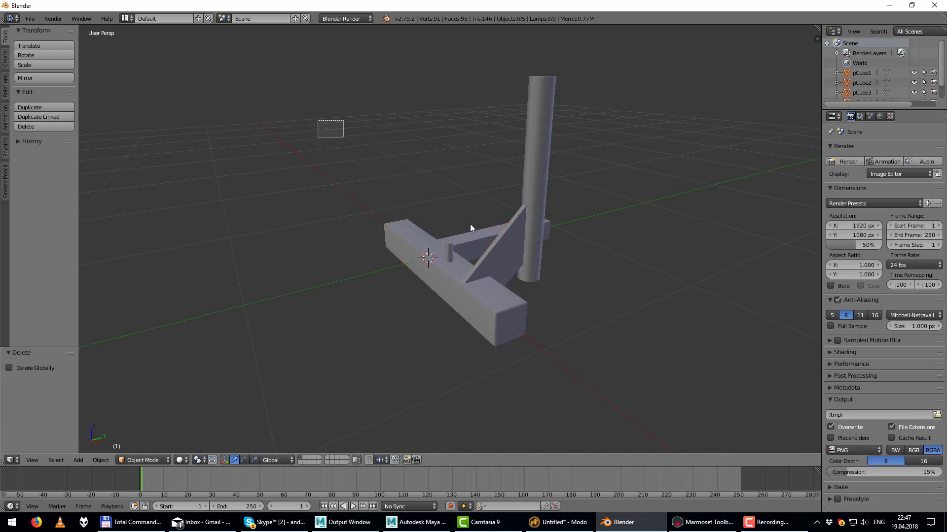
pyautogui.click(527, 219)
pyautogui.press('b')
pyautogui.moveTo(290, 117)
pyautogui.mouseDown()
pyautogui.moveTo(659, 385)
pyautogui.moveTo(678, 389)
pyautogui.mouseUp()
pyautogui.moveTo(678, 389)
pyautogui.mouseDown(button='middle')
pyautogui.moveTo(590, 301)
pyautogui.moveTo(453, 281)
pyautogui.mouseUp(button='middle')
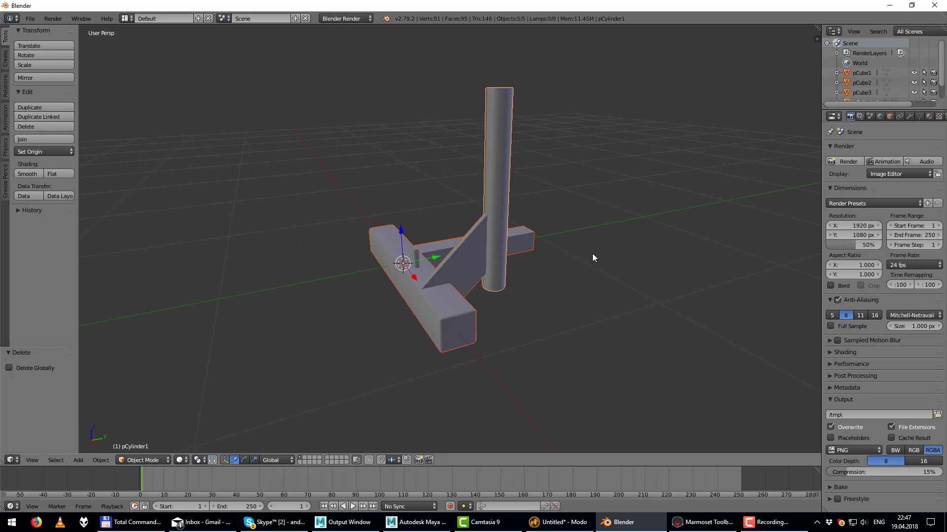
pyautogui.hotkey('ctrl', 'j')
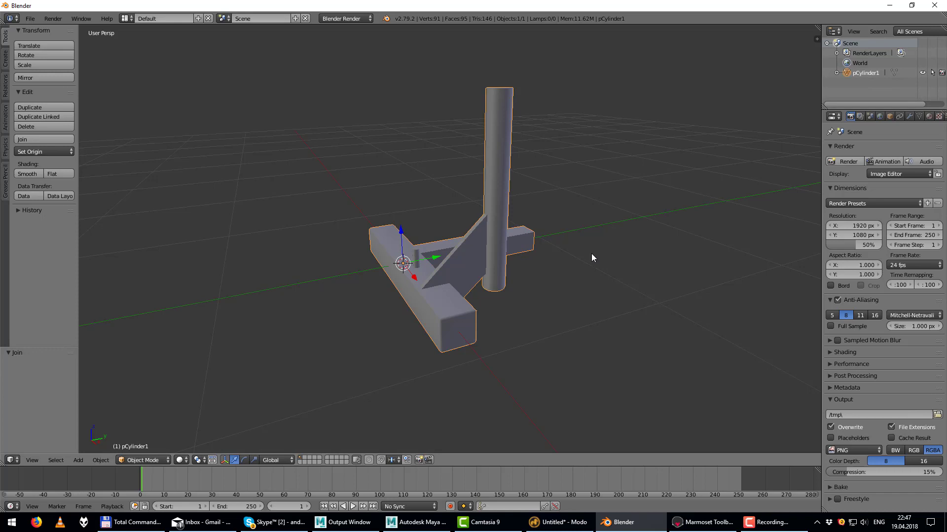
pyautogui.moveTo(563, 261); pyautogui.dragTo(520, 253, button='middle')
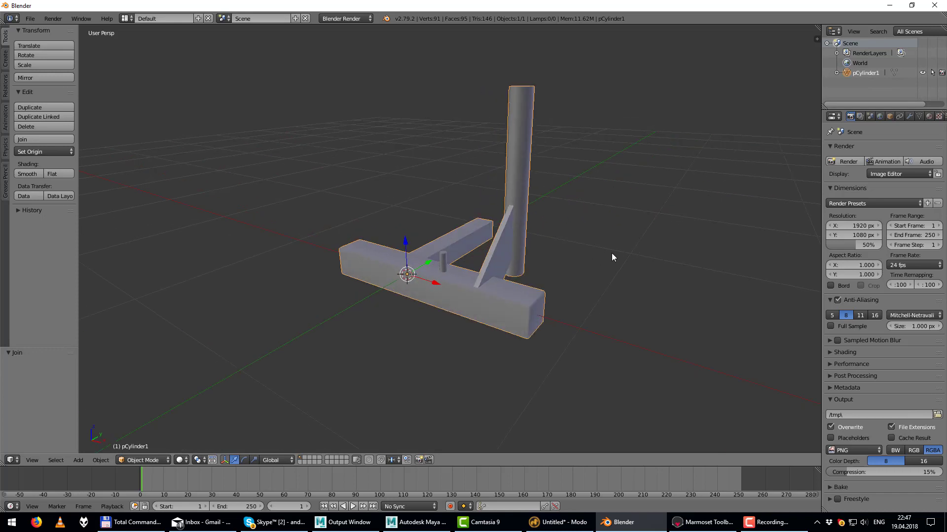
pyautogui.moveTo(566, 226)
pyautogui.mouseDown(button='middle')
pyautogui.moveTo(534, 230)
pyautogui.moveTo(549, 250)
pyautogui.moveTo(571, 228)
pyautogui.moveTo(544, 229)
pyautogui.moveTo(542, 243)
pyautogui.moveTo(607, 241)
pyautogui.moveTo(558, 221)
pyautogui.moveTo(515, 218)
pyautogui.moveTo(521, 228)
pyautogui.mouseUp(button='middle')
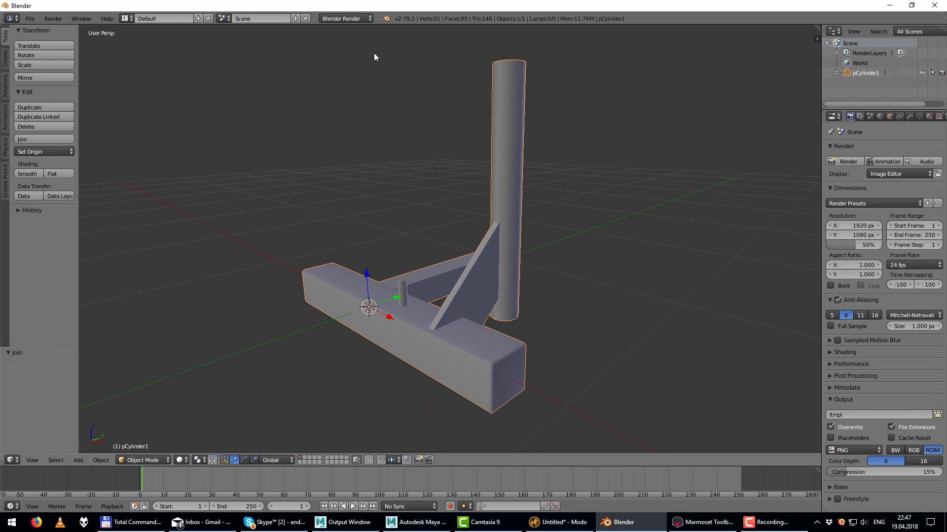
# Step: Switch the render engine to Cycles and turn the enlarged timeline area into a Node Editor
pyautogui.click(364, 19)
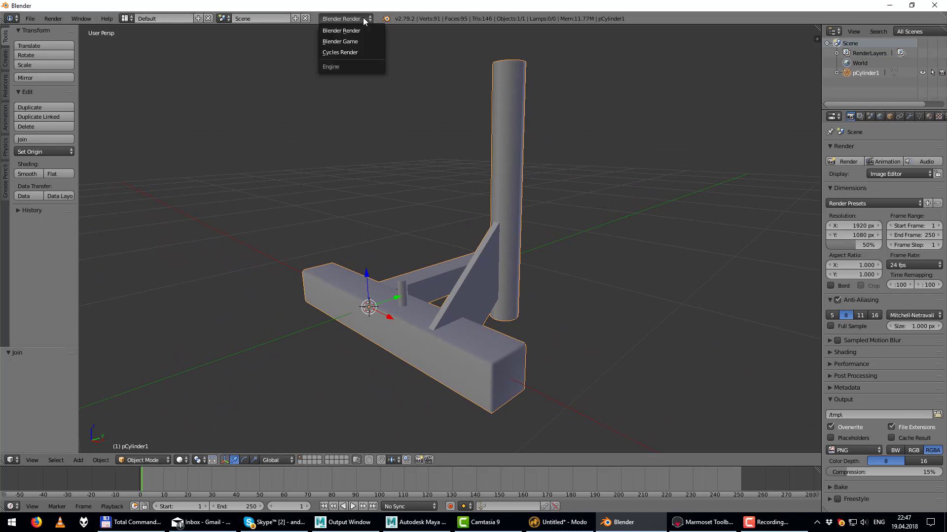
pyautogui.click(356, 52)
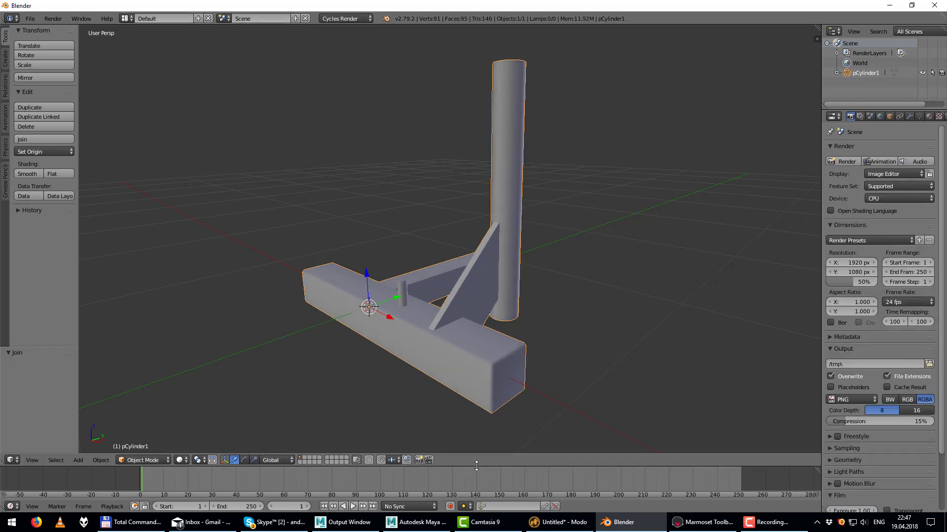
pyautogui.moveTo(477, 466); pyautogui.dragTo(490, 328)
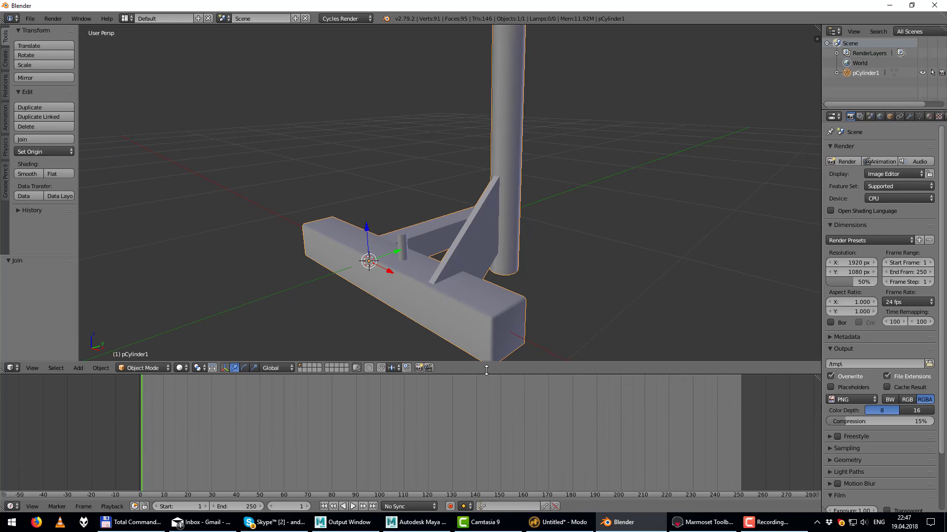
pyautogui.click(16, 507)
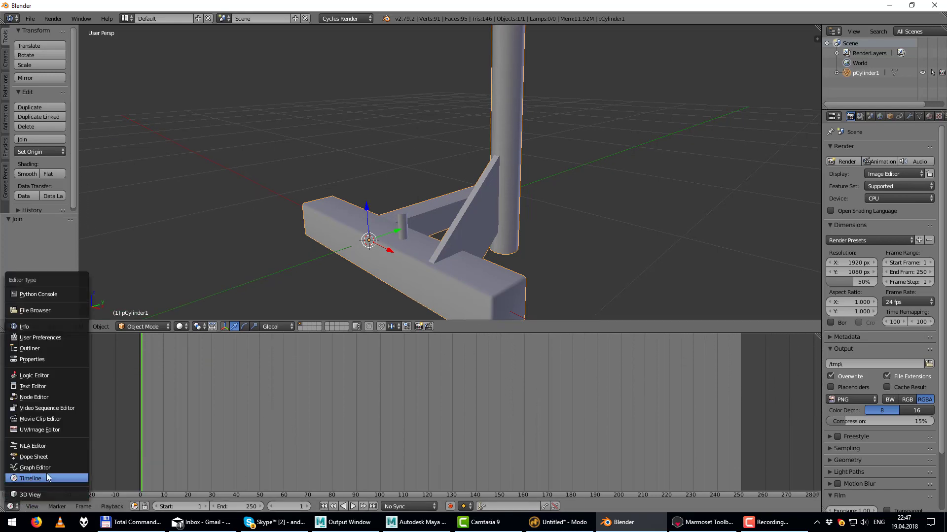
pyautogui.click(45, 397)
# Step: Show the Material properties, revealing pCylinder1's single mtl_beams material
pyautogui.scroll(-2, 499, 161)
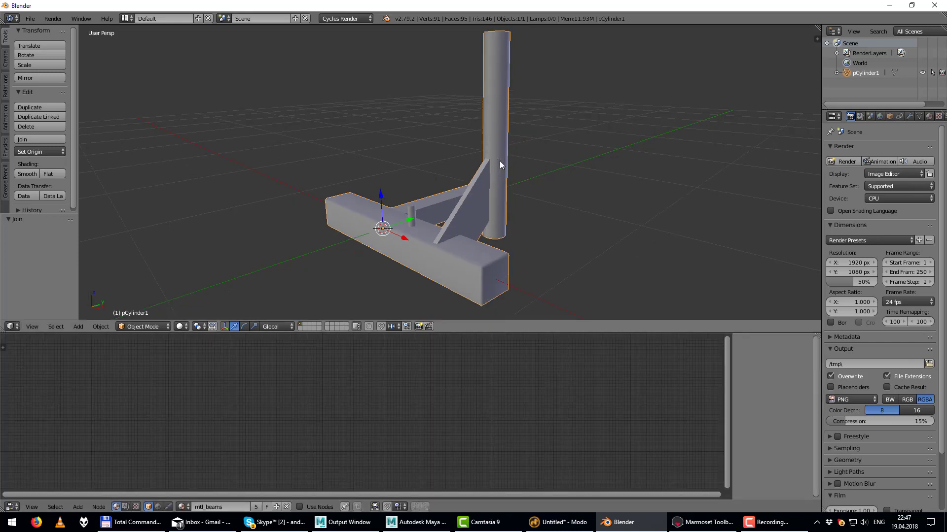
pyautogui.scroll(-1, 489, 170)
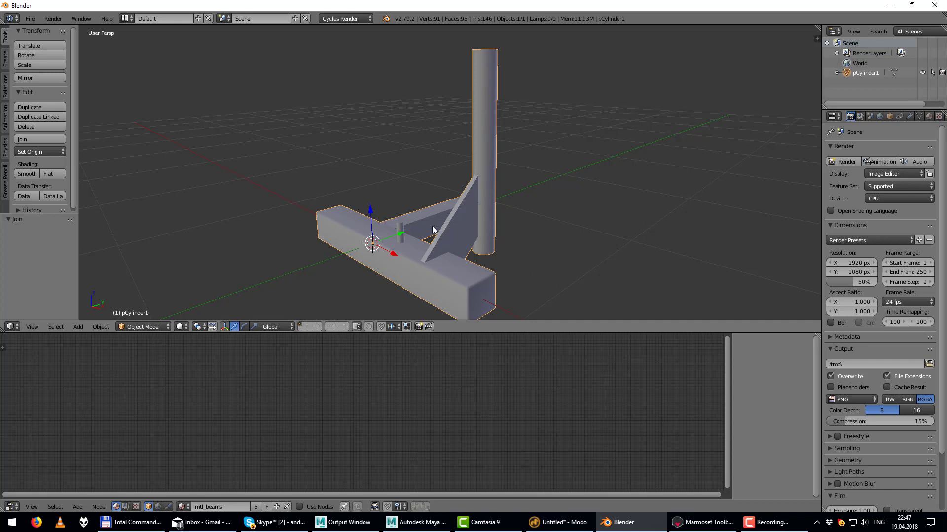
pyautogui.click(929, 118)
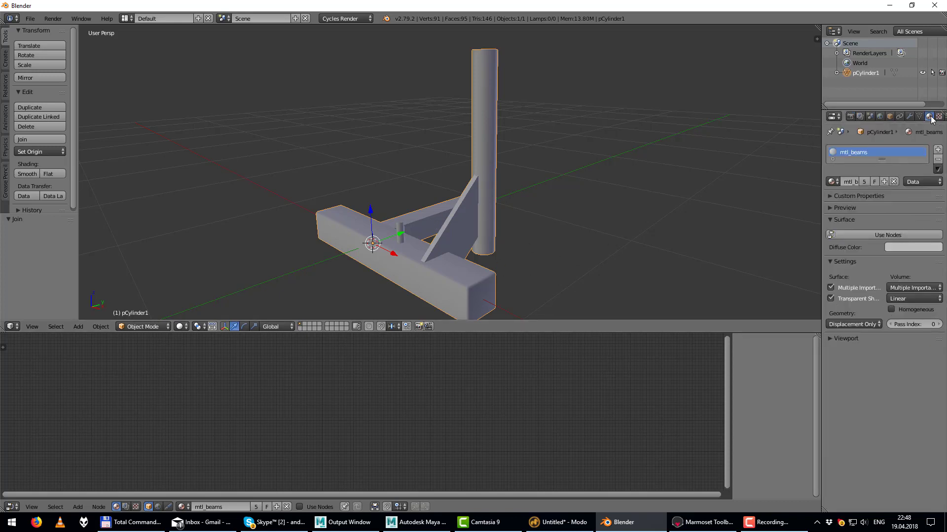
# Step: Enable Use Nodes on mtl_beams and frame its Diffuse BSDF and Material Output nodes
pyautogui.moveTo(881, 159); pyautogui.dragTo(882, 184)
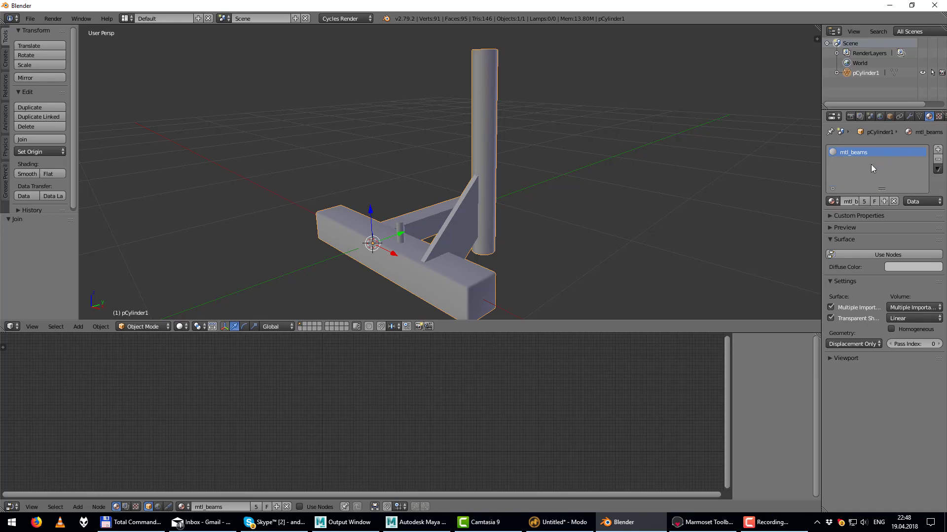
pyautogui.click(894, 254)
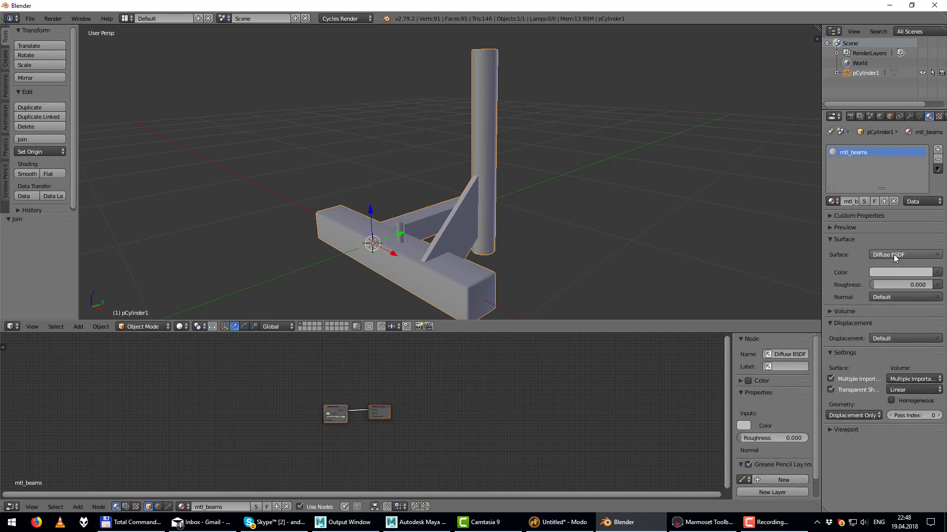
pyautogui.scroll(2, 324, 409)
pyautogui.scroll(2, 319, 411)
pyautogui.scroll(3, 299, 413)
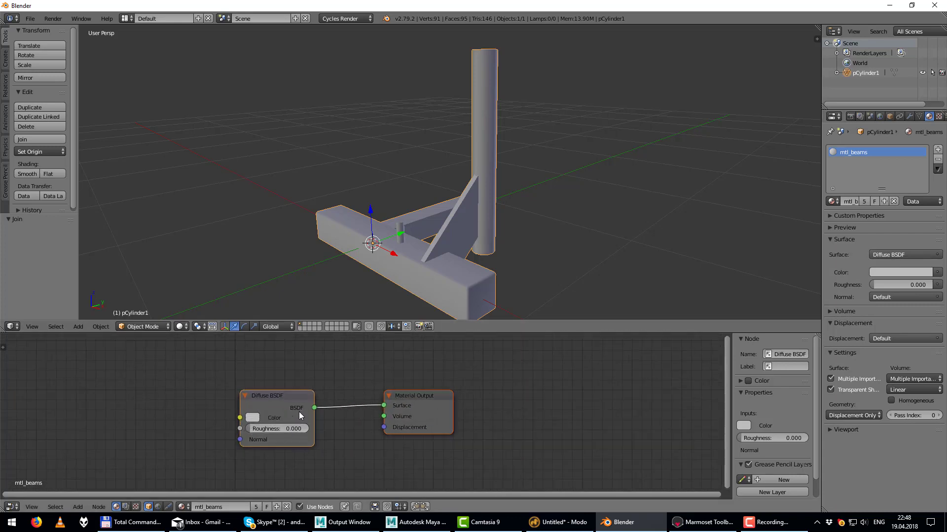
pyautogui.moveTo(298, 413); pyautogui.dragTo(348, 392, button='middle')
pyautogui.scroll(1, 407, 392)
pyautogui.moveTo(408, 392); pyautogui.dragTo(418, 398, button='middle')
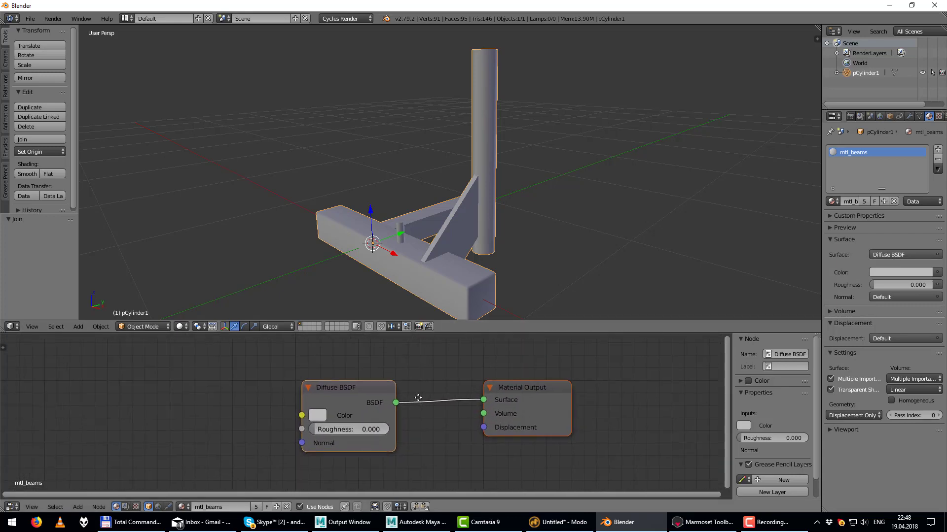
pyautogui.moveTo(342, 393); pyautogui.dragTo(378, 392, button='middle')
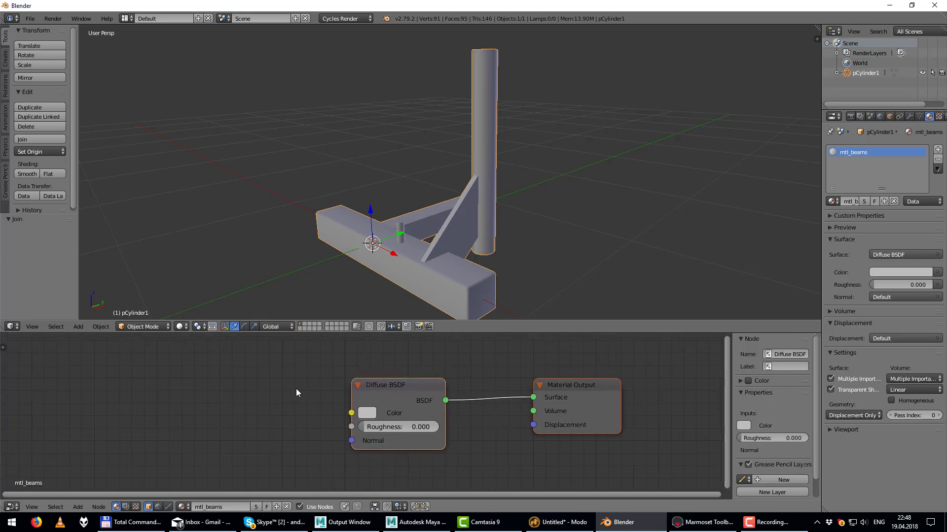
pyautogui.moveTo(297, 393); pyautogui.dragTo(324, 391, button='middle')
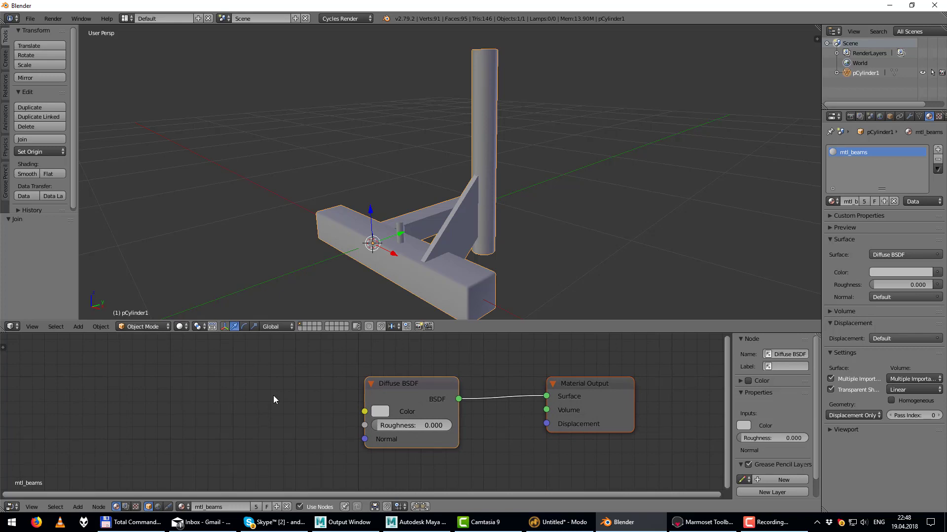
# Step: Add a Bevel node and link its Normal output to the Diffuse BSDF Normal input
pyautogui.hotkey('shift', 'a')
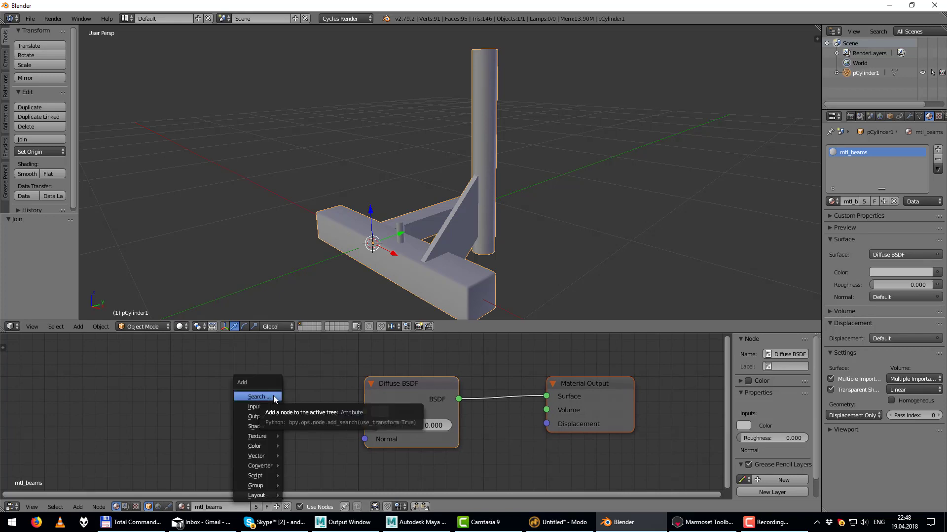
pyautogui.click(264, 398)
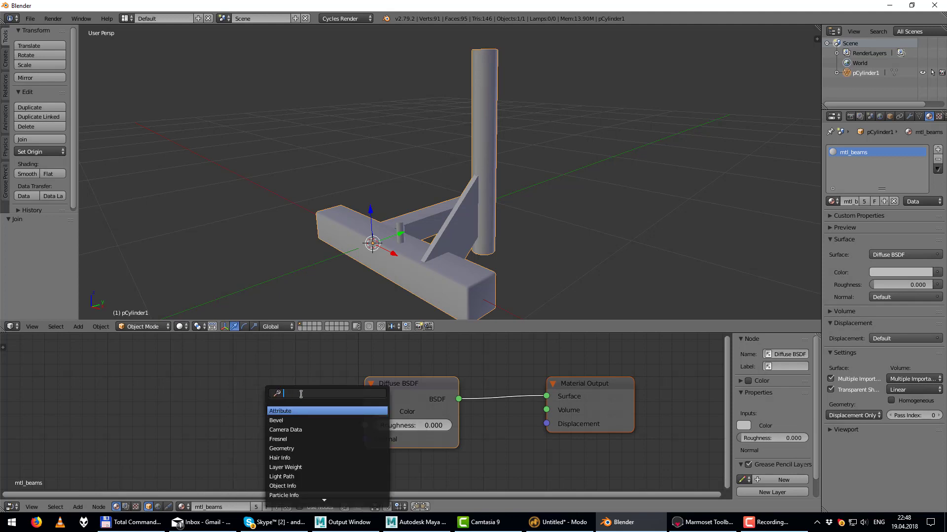
pyautogui.write('be')
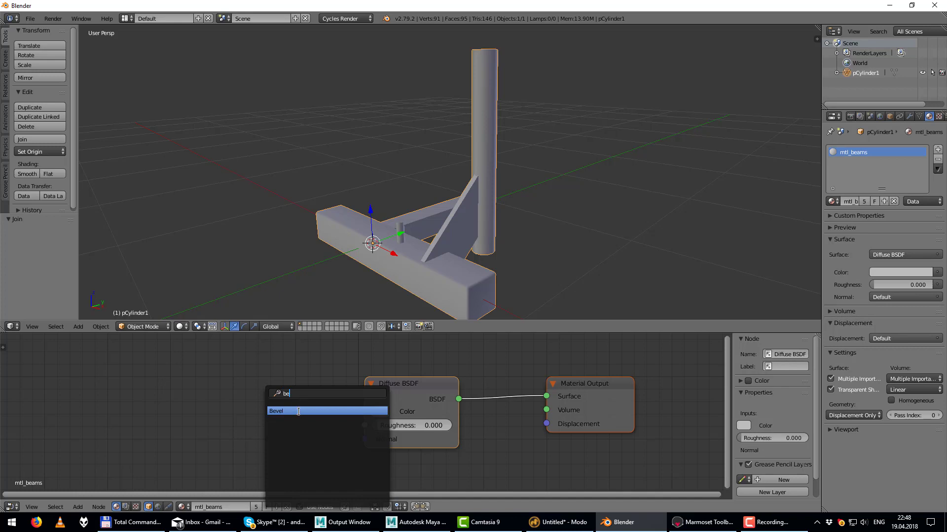
pyautogui.click(298, 410)
pyautogui.click(176, 389)
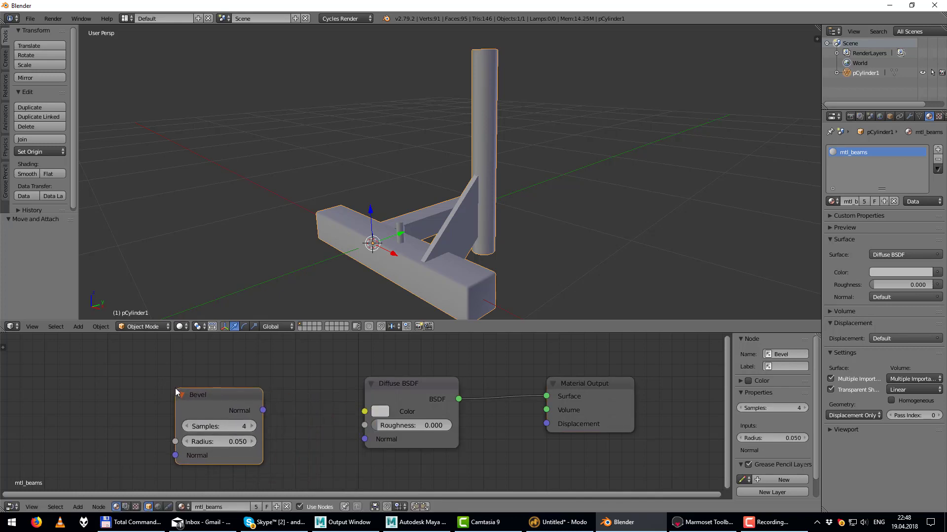
pyautogui.moveTo(262, 410); pyautogui.dragTo(276, 431)
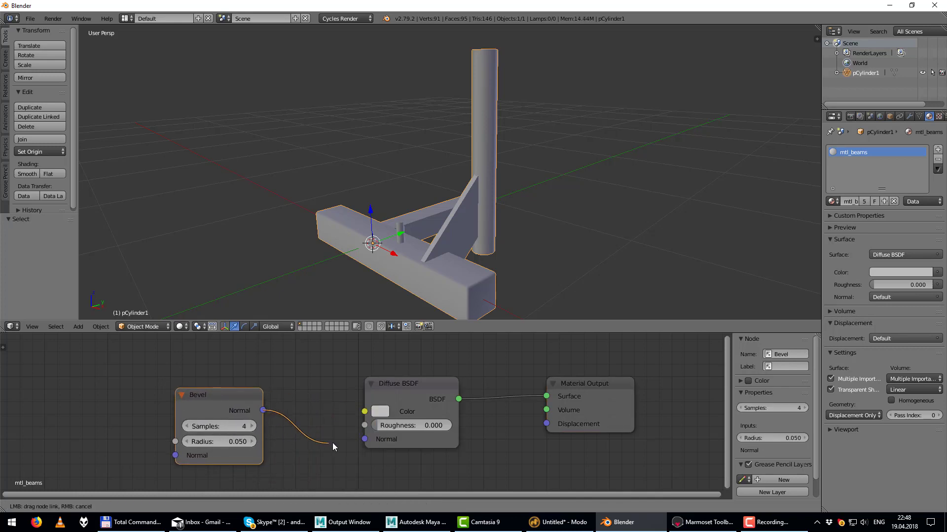
pyautogui.moveTo(333, 444); pyautogui.dragTo(365, 439)
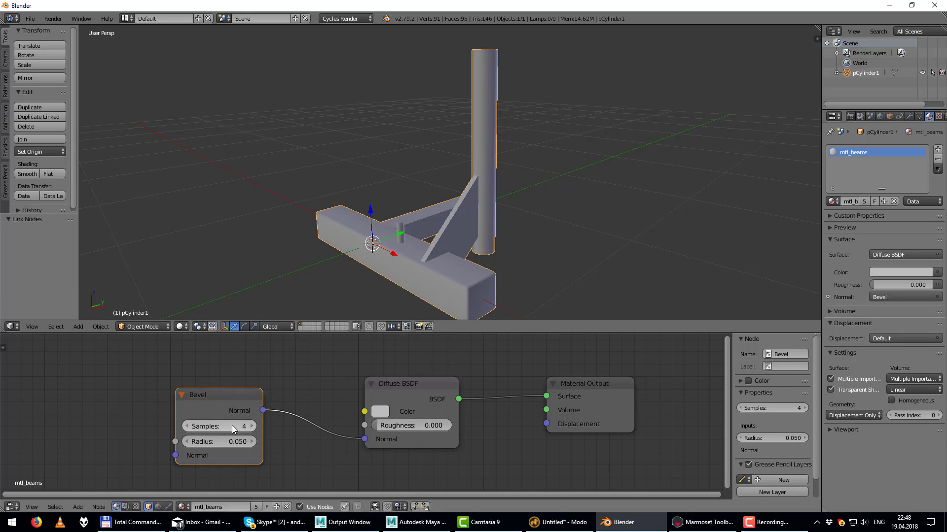
# Step: Set the Bevel node to 16 samples and 0.010 radius, then inspect the model's edges
pyautogui.moveTo(231, 425); pyautogui.dragTo(239, 425)
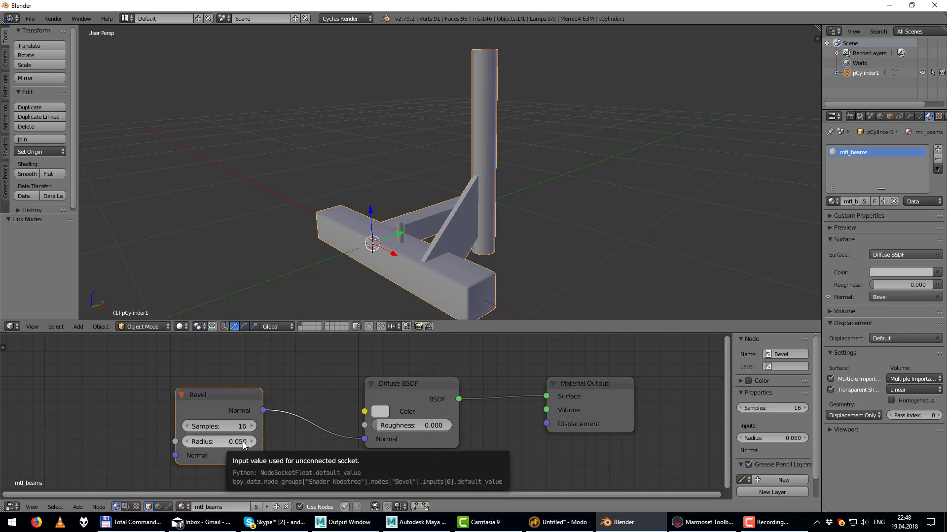
pyautogui.click(243, 442)
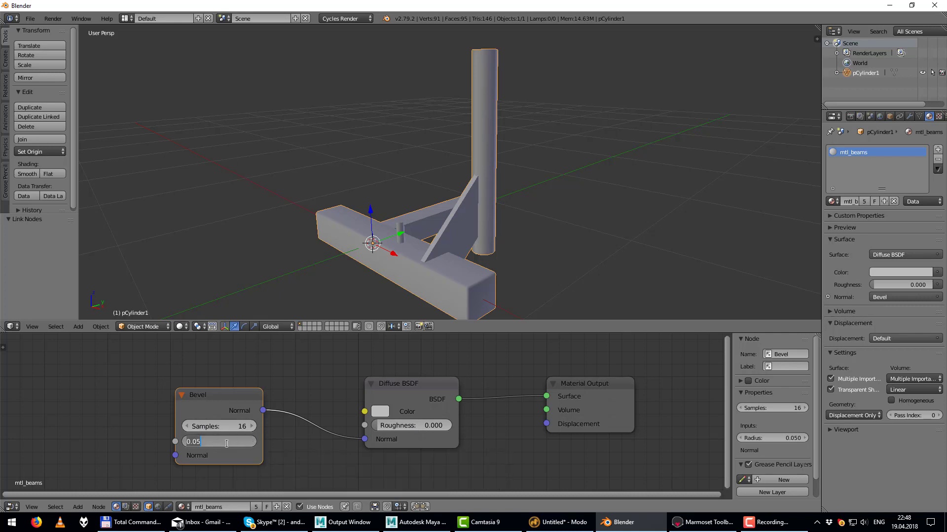
pyautogui.hotkey('ctrl', 'a')
pyautogui.press('Return')
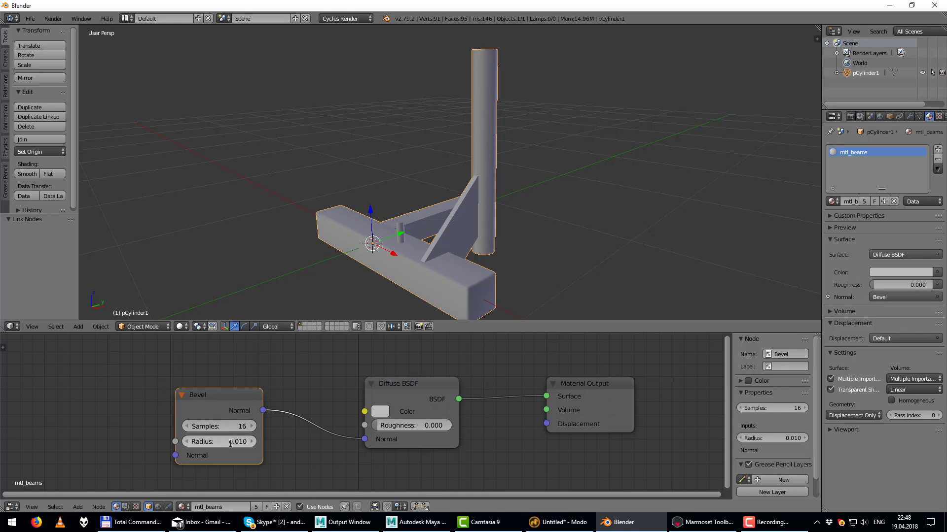
pyautogui.moveTo(469, 258); pyautogui.dragTo(451, 235, button='middle')
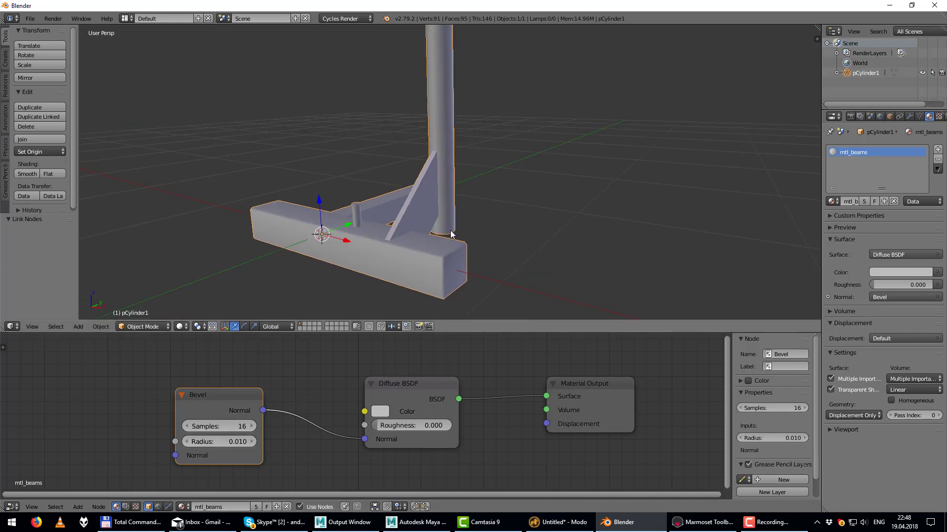
pyautogui.moveTo(504, 142)
pyautogui.mouseDown(button='middle')
pyautogui.moveTo(490, 158)
pyautogui.moveTo(486, 138)
pyautogui.mouseUp(button='middle')
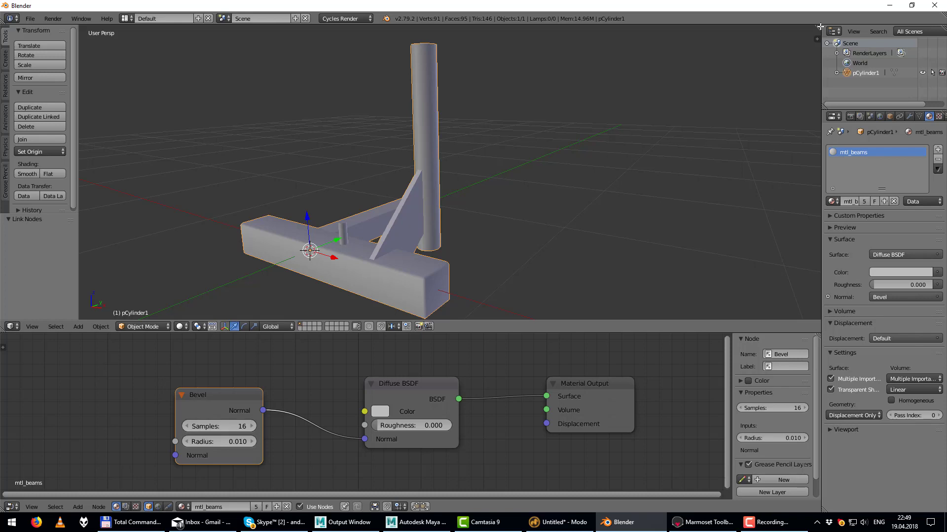
# Step: Split the 3D view and turn the right half into a UV/Image Editor
pyautogui.moveTo(820, 27); pyautogui.dragTo(413, 38)
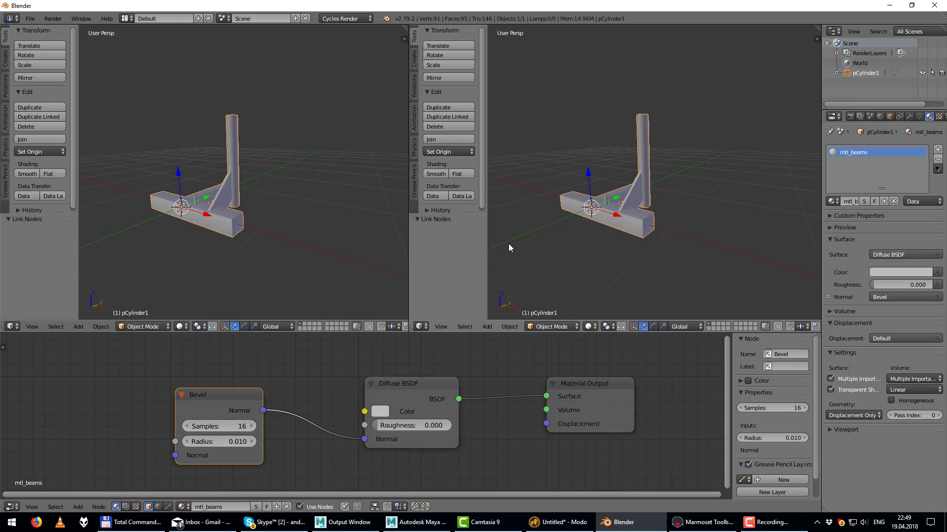
pyautogui.click(422, 327)
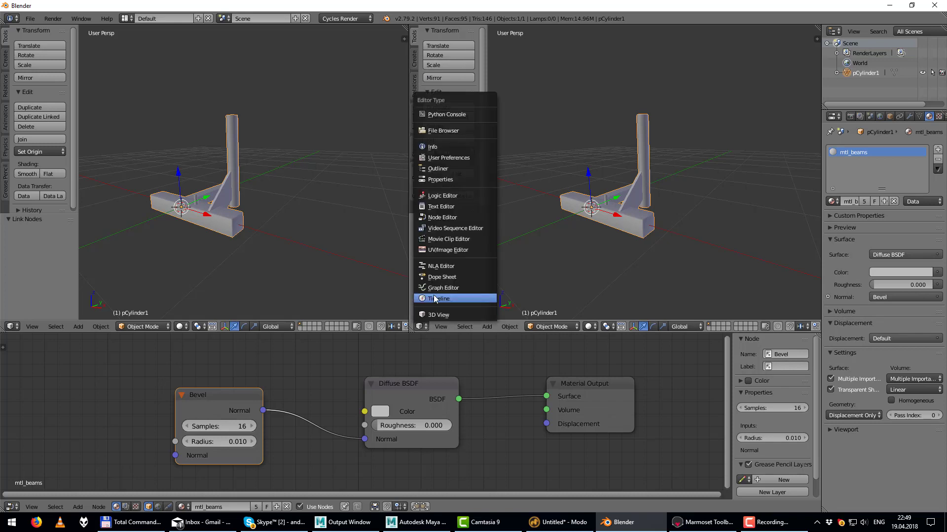
pyautogui.click(458, 251)
pyautogui.press('Home')
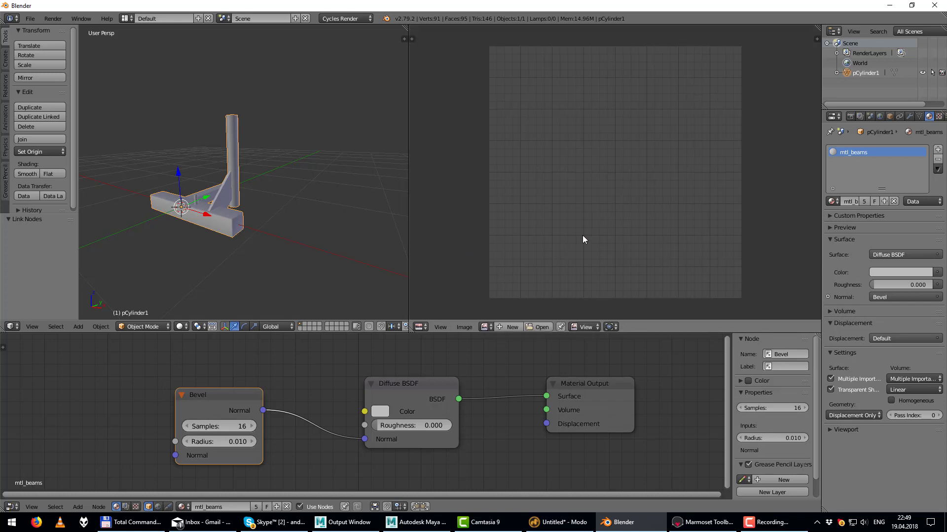
# Step: Create a new 1024×1024 image named Norma
pyautogui.click(510, 327)
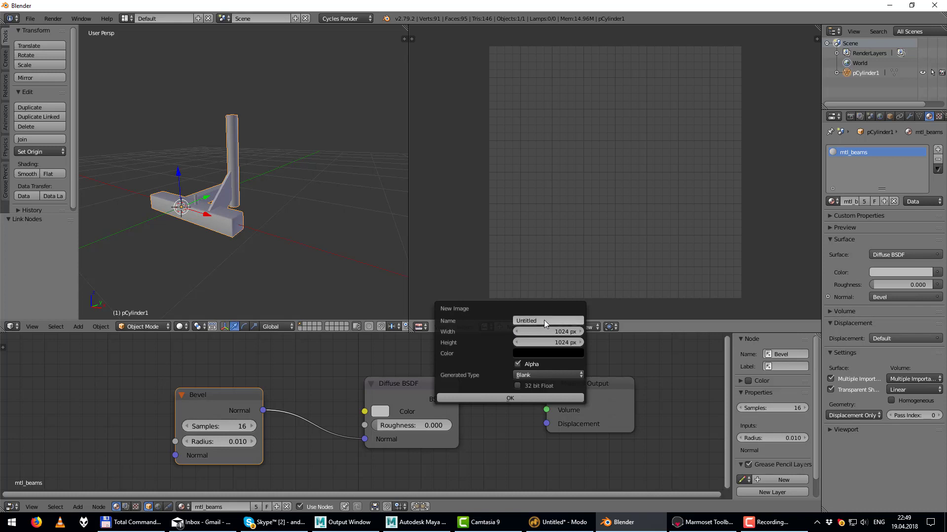
pyautogui.click(544, 321)
pyautogui.write('Norm')
pyautogui.write('a')
pyautogui.click(522, 400)
# Step: Move the Diffuse BSDF and Material Output nodes closer to the Bevel node
pyautogui.scroll(-2, 599, 192)
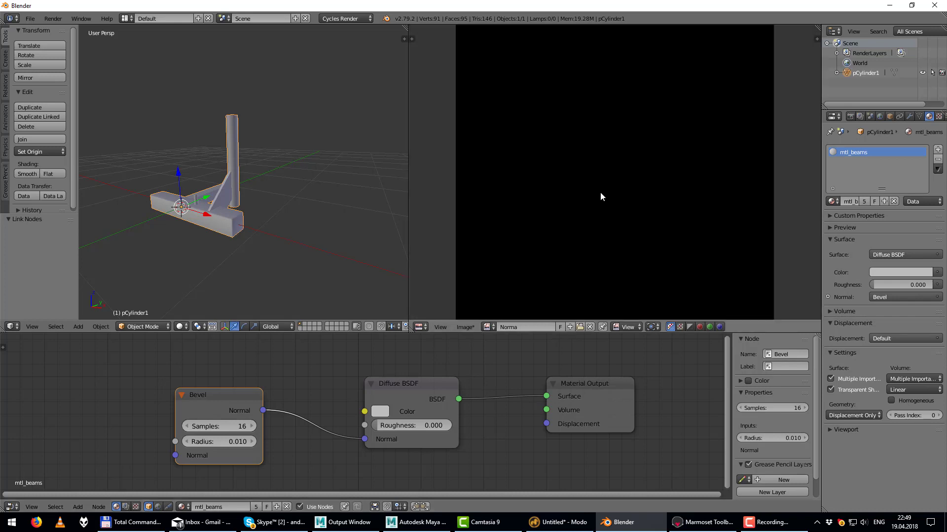
pyautogui.scroll(-3, 602, 191)
pyautogui.scroll(1, 602, 191)
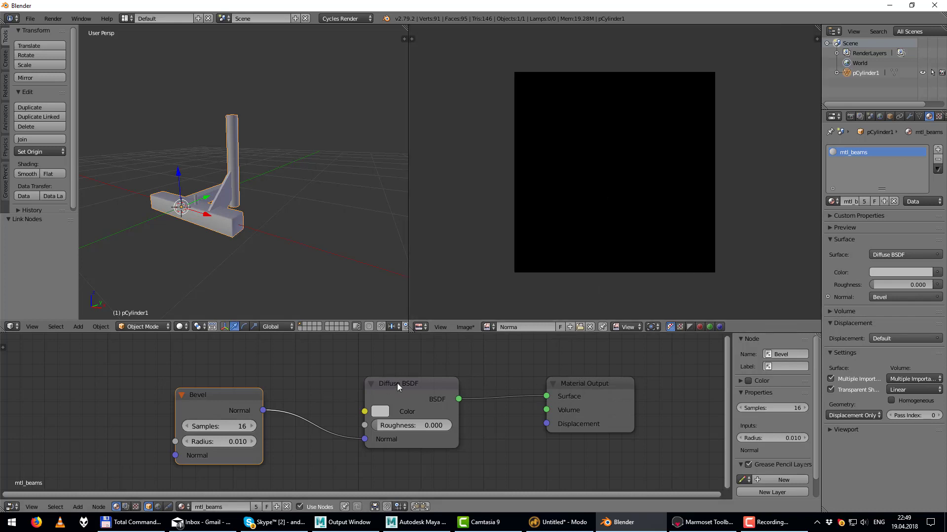
pyautogui.moveTo(397, 383); pyautogui.dragTo(353, 388)
pyautogui.moveTo(574, 380); pyautogui.dragTo(493, 386)
pyautogui.scroll(-3, 468, 386)
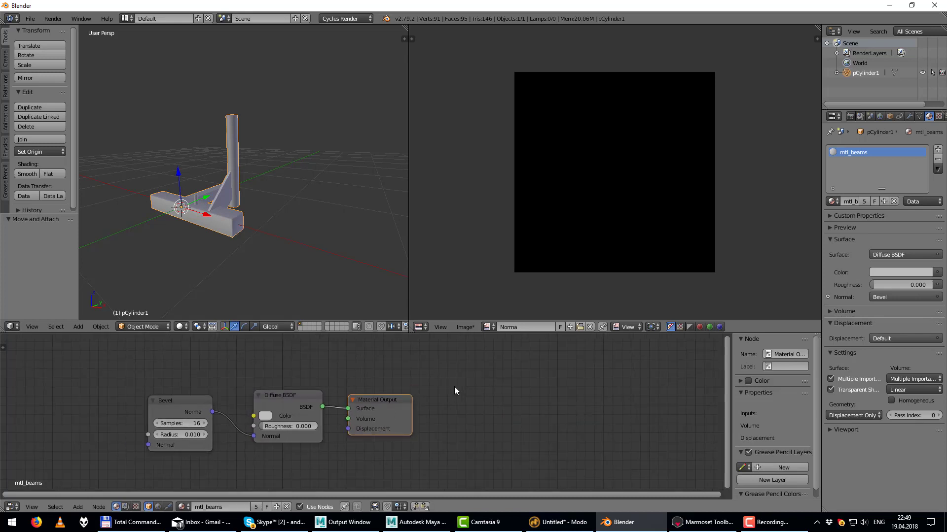
# Step: Add an unconnected Image Texture node to mtl_beams and browse its image list
pyautogui.moveTo(454, 386); pyautogui.dragTo(418, 386, button='middle')
pyautogui.moveTo(499, 388); pyautogui.dragTo(508, 401)
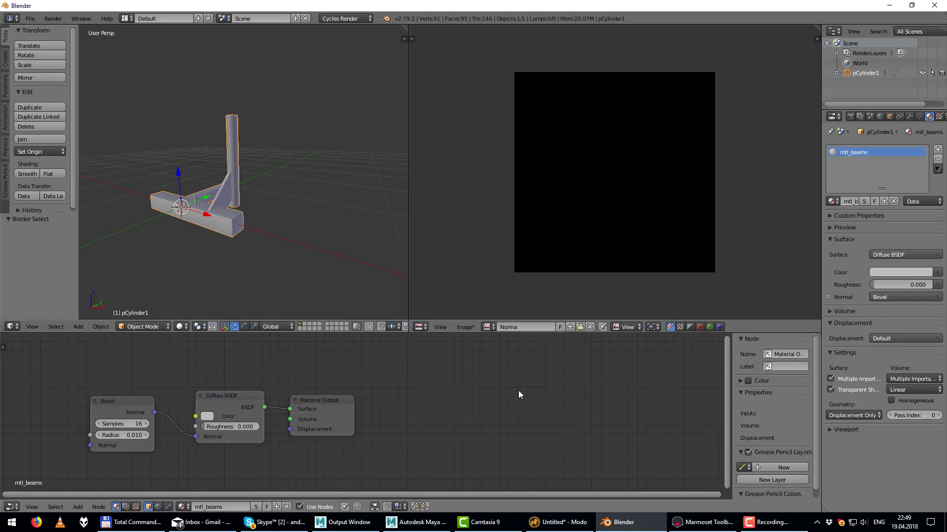
pyautogui.hotkey('shift', 'a')
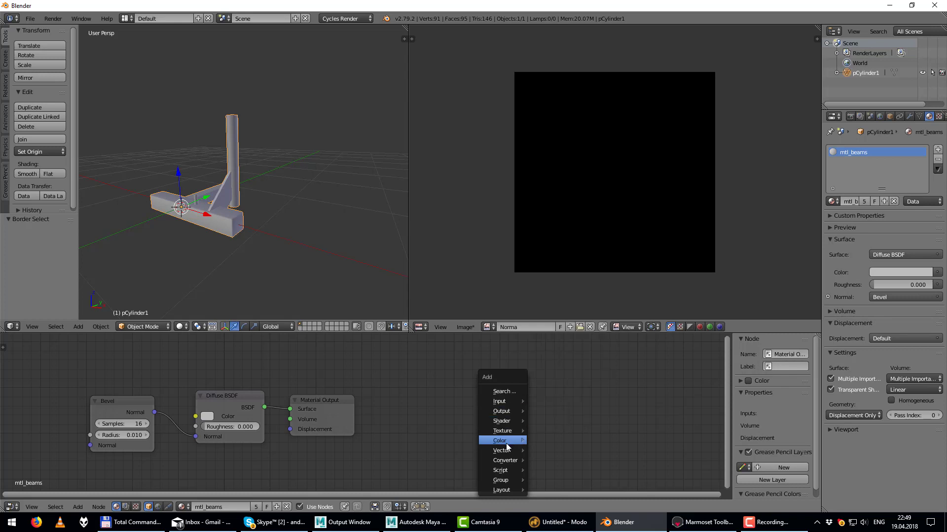
pyautogui.moveTo(503, 431)
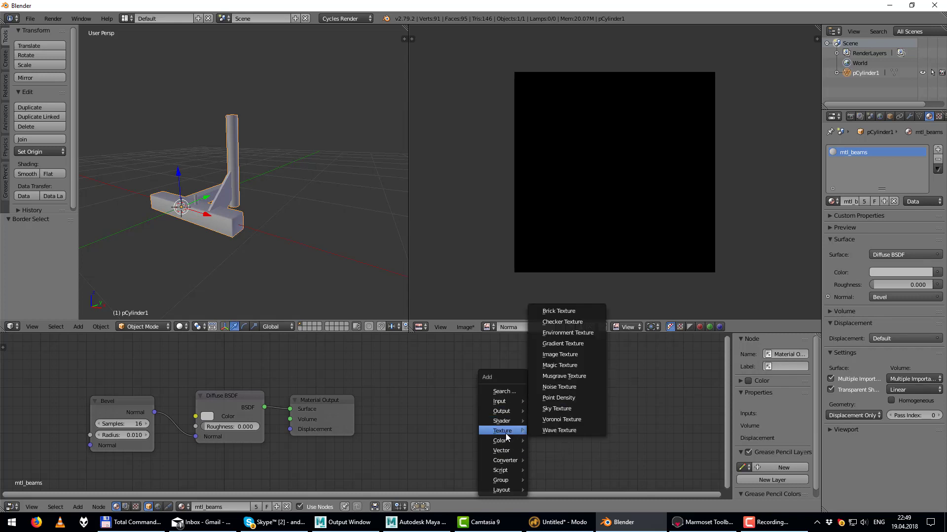
pyautogui.click(569, 354)
pyautogui.click(539, 360)
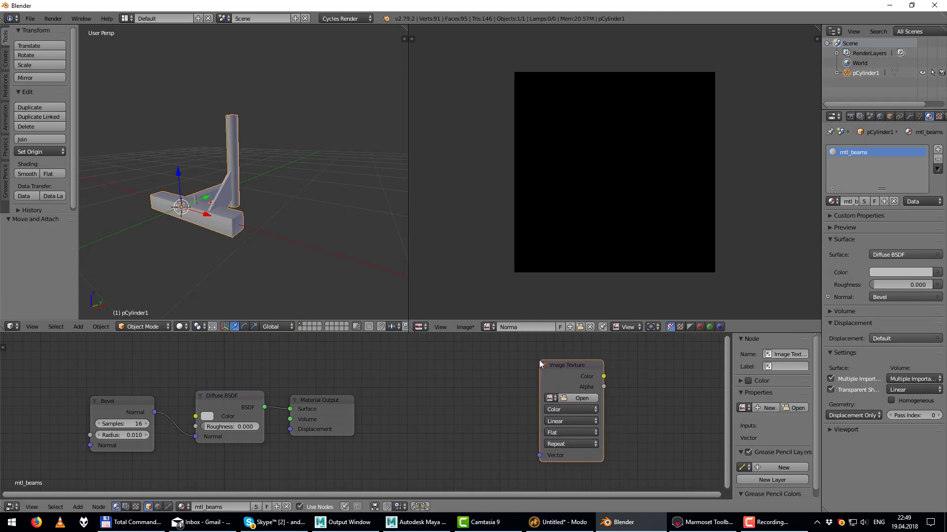
pyautogui.click(551, 399)
# Step: Assign the Norma image to the Image Texture node
pyautogui.click(569, 306)
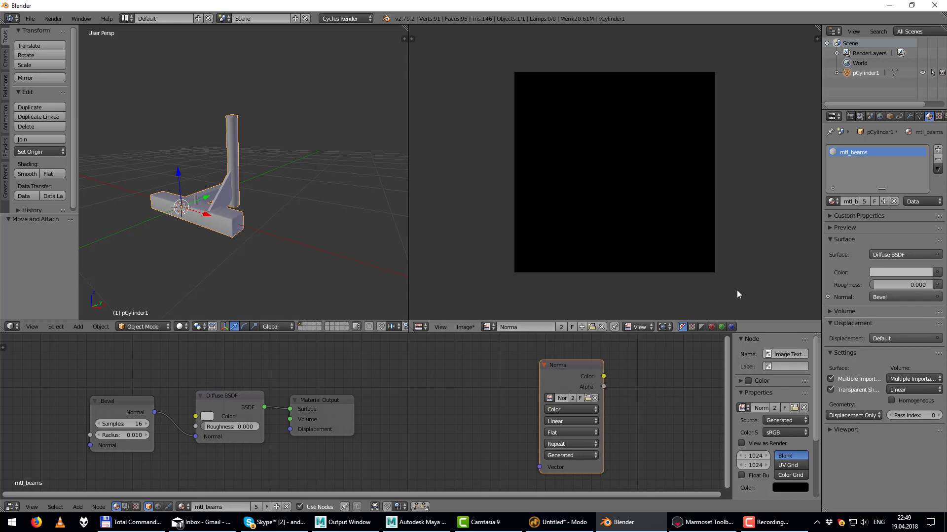
pyautogui.click(850, 116)
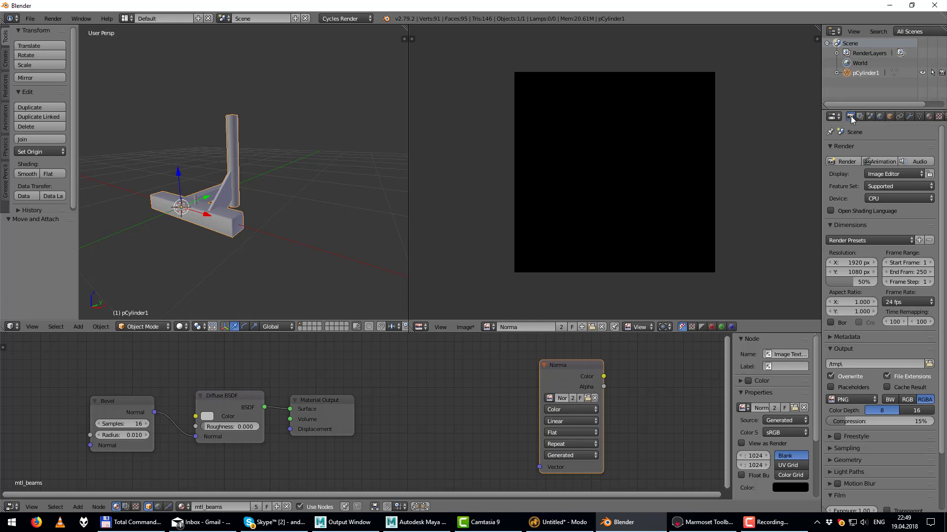
pyautogui.scroll(1, 284, 195)
pyautogui.scroll(1, 271, 187)
pyautogui.scroll(1, 260, 181)
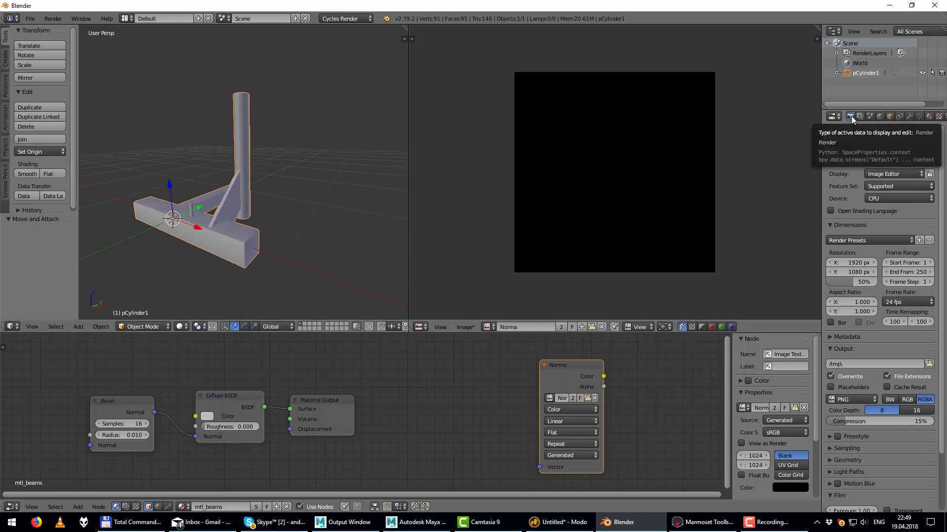
pyautogui.scroll(-1, 910, 370)
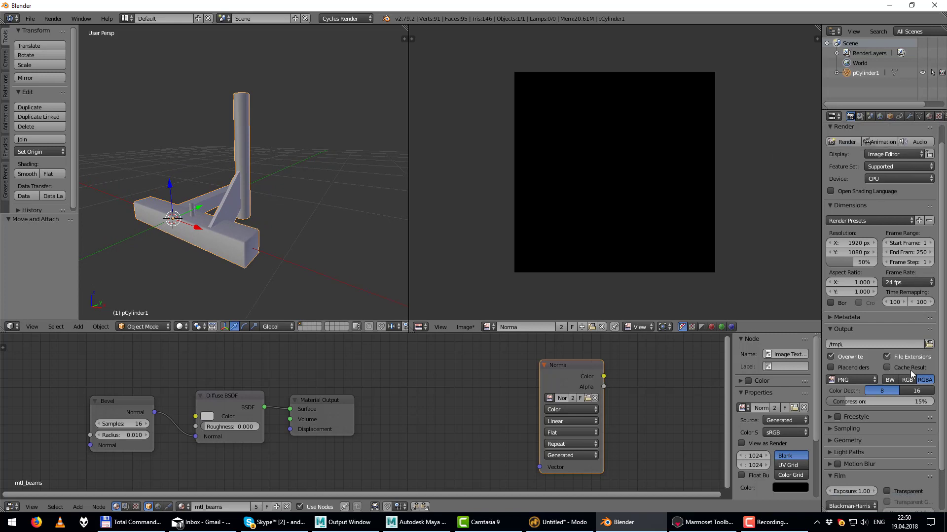
pyautogui.scroll(-2, 910, 371)
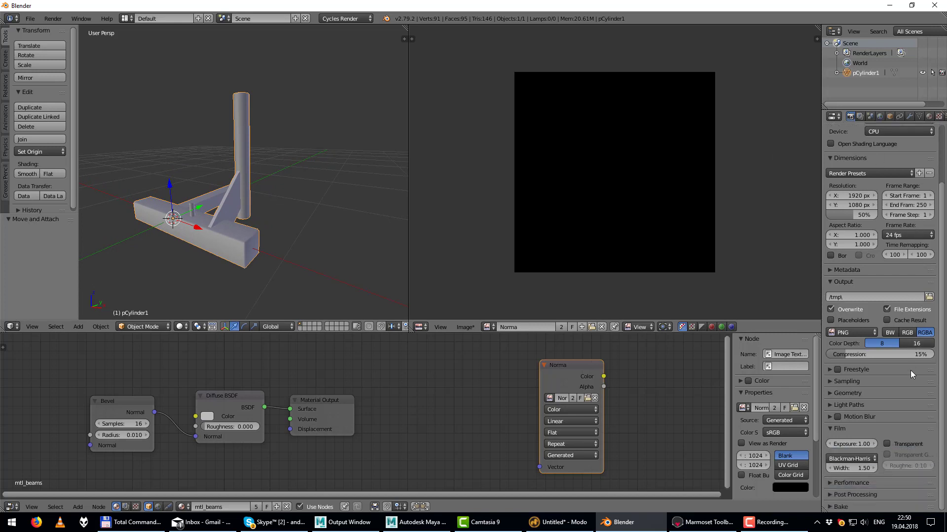
# Step: Set the Bake panel to the Normal bake type with an 8 px margin
pyautogui.click(838, 508)
pyautogui.scroll(-5, 862, 469)
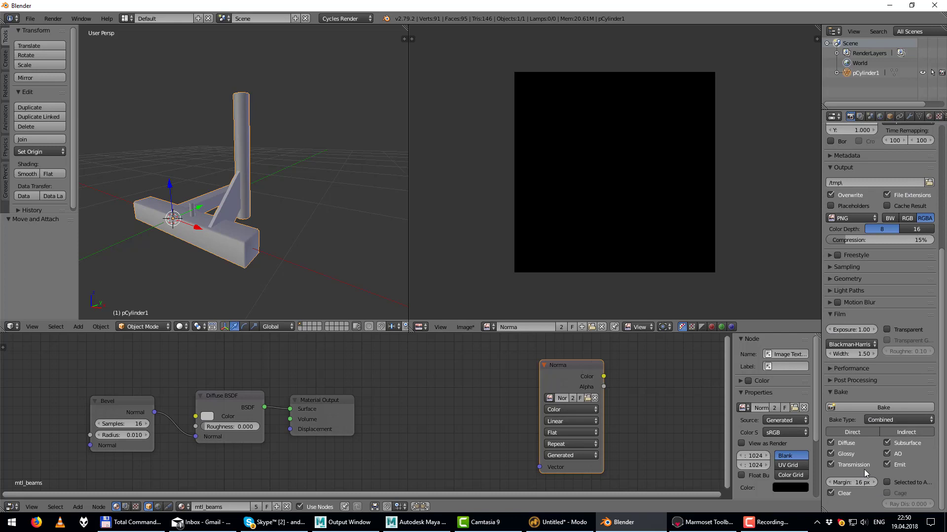
pyautogui.click(900, 419)
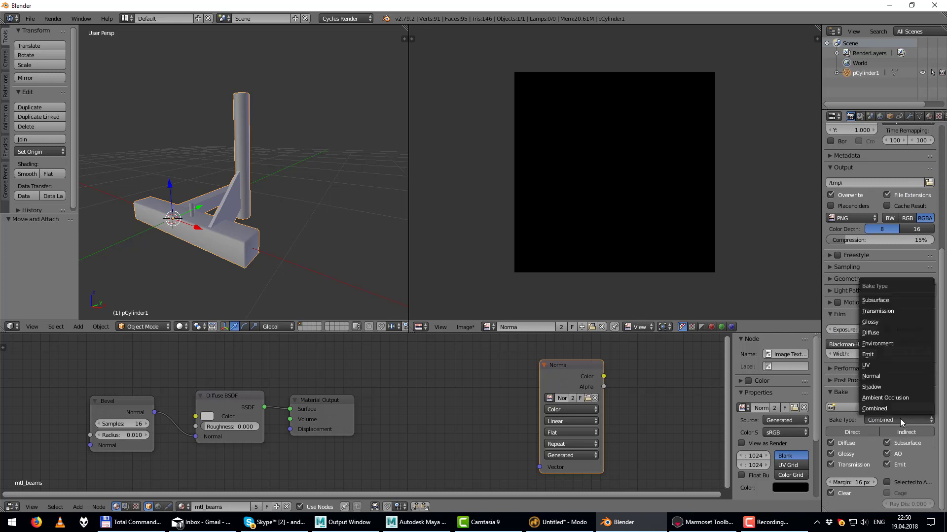
pyautogui.click(883, 374)
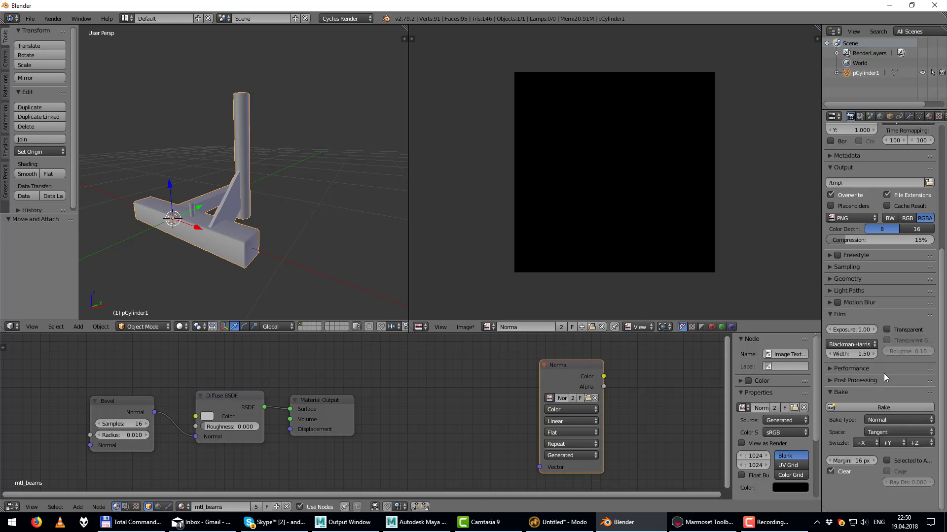
pyautogui.click(861, 461)
pyautogui.write('8')
pyautogui.press('Return')
# Step: Bake the normal map and zoom around the resulting Norma image
pyautogui.click(883, 407)
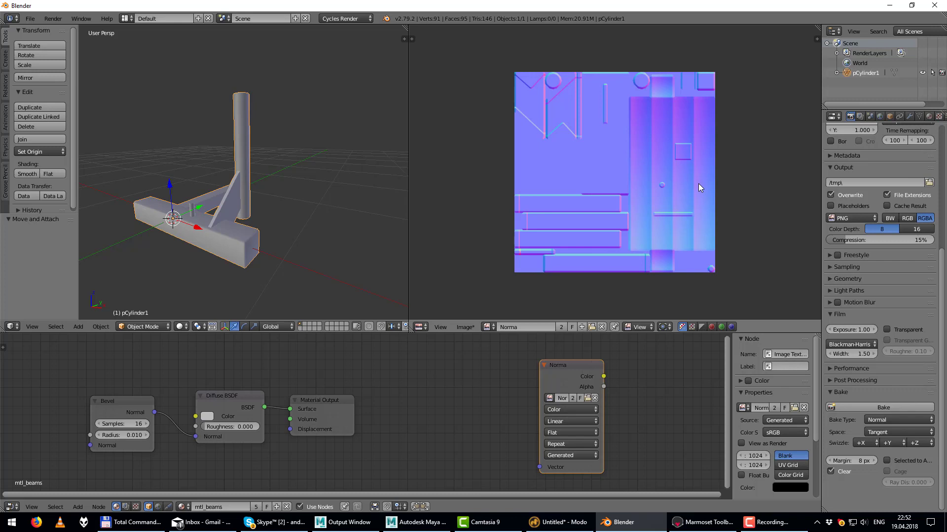
pyautogui.scroll(2, 693, 185)
pyautogui.moveTo(694, 185)
pyautogui.mouseDown(button='middle')
pyautogui.moveTo(703, 101)
pyautogui.moveTo(593, 98)
pyautogui.moveTo(591, 135)
pyautogui.mouseUp(button='middle')
pyautogui.scroll(1, 594, 98)
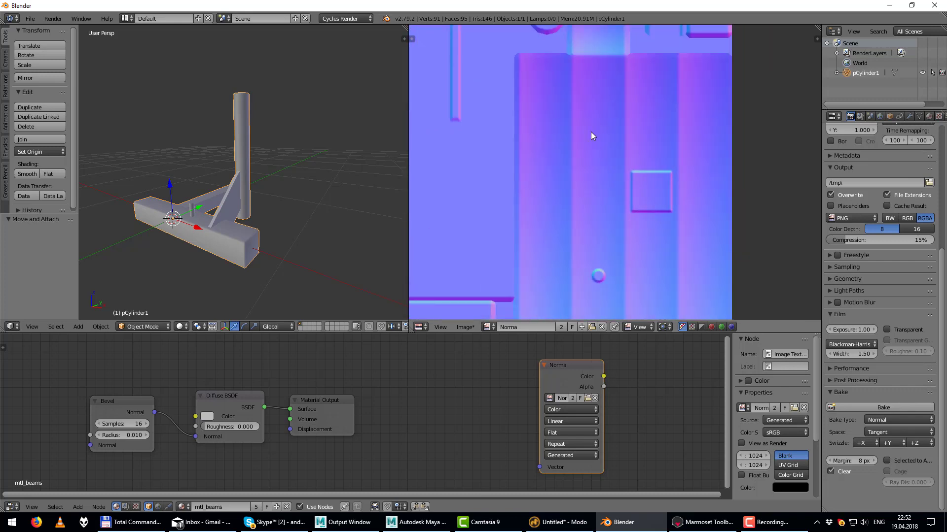
pyautogui.scroll(-3, 588, 127)
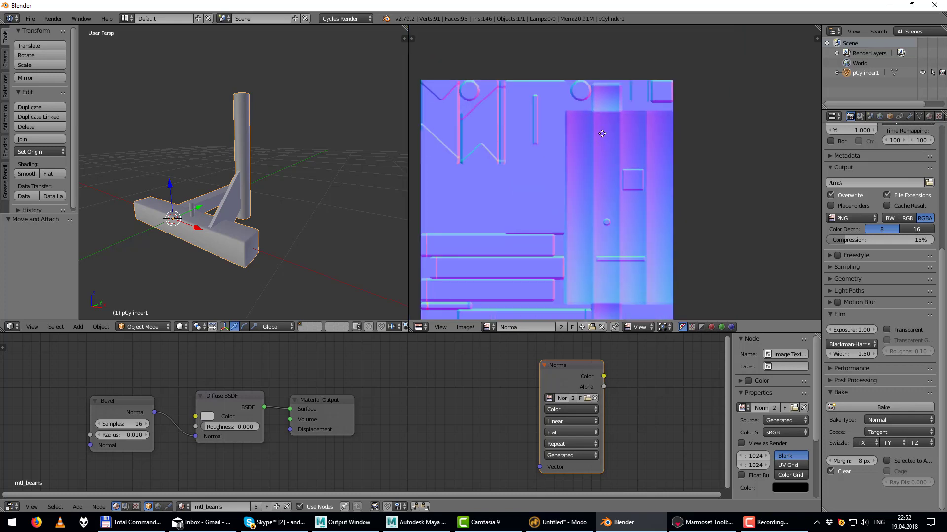
pyautogui.scroll(1, 596, 122)
pyautogui.scroll(2, 599, 119)
pyautogui.scroll(-2, 599, 122)
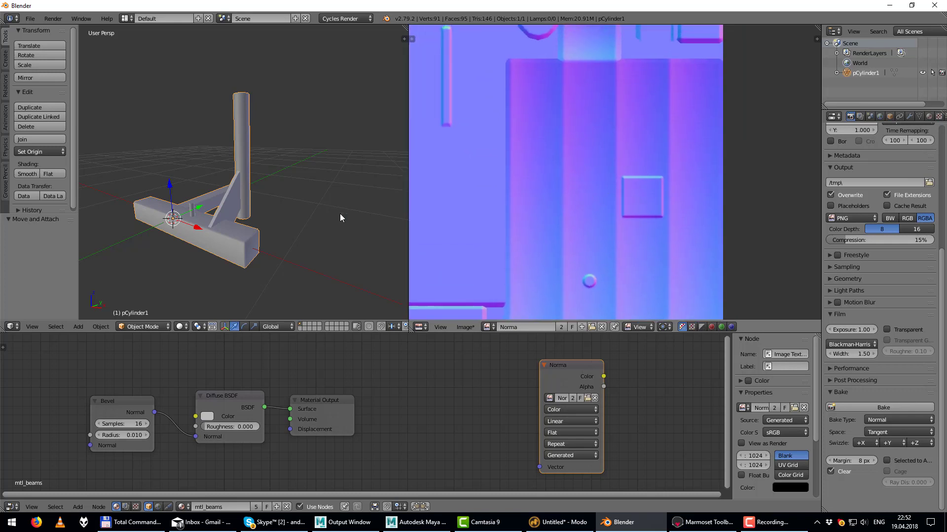
pyautogui.scroll(2, 572, 162)
pyautogui.moveTo(572, 161)
pyautogui.mouseDown(button='middle')
pyautogui.moveTo(561, 137)
pyautogui.moveTo(573, 183)
pyautogui.mouseUp(button='middle')
pyautogui.scroll(-1, 560, 150)
pyautogui.scroll(-1, 574, 184)
pyautogui.scroll(3, 574, 128)
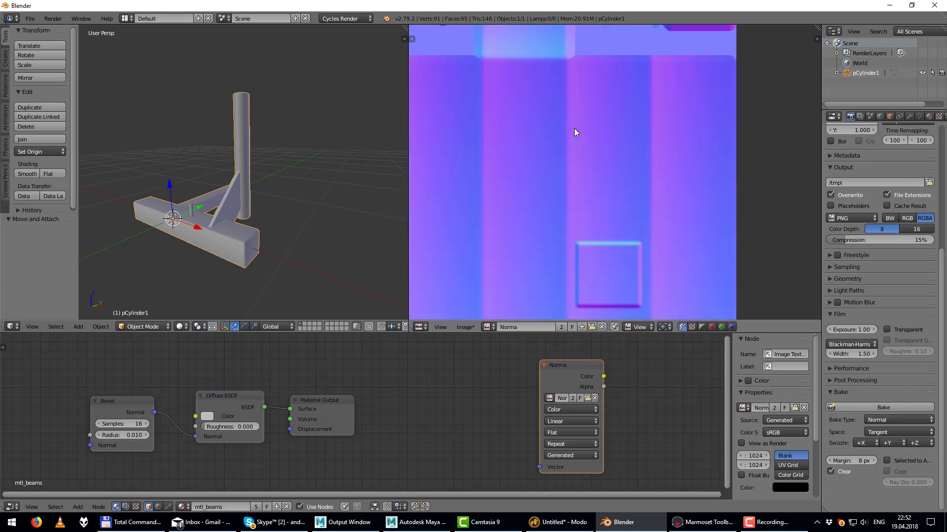
pyautogui.scroll(-2, 575, 129)
pyautogui.moveTo(575, 129)
pyautogui.mouseDown(button='middle')
pyautogui.moveTo(672, 123)
pyautogui.moveTo(601, 143)
pyautogui.mouseUp(button='middle')
pyautogui.scroll(-3, 628, 138)
pyautogui.scroll(3, 643, 126)
pyautogui.scroll(-1, 647, 135)
pyautogui.scroll(-1, 650, 137)
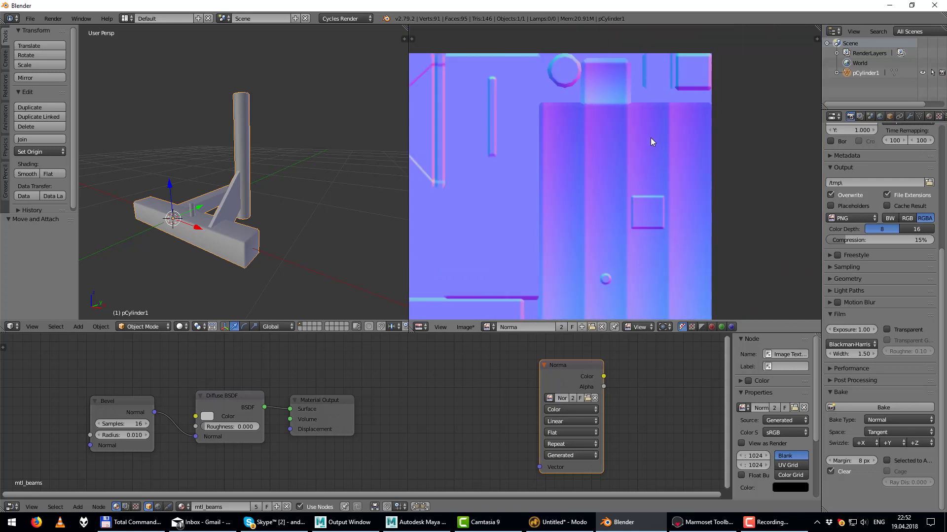
pyautogui.scroll(1, 596, 114)
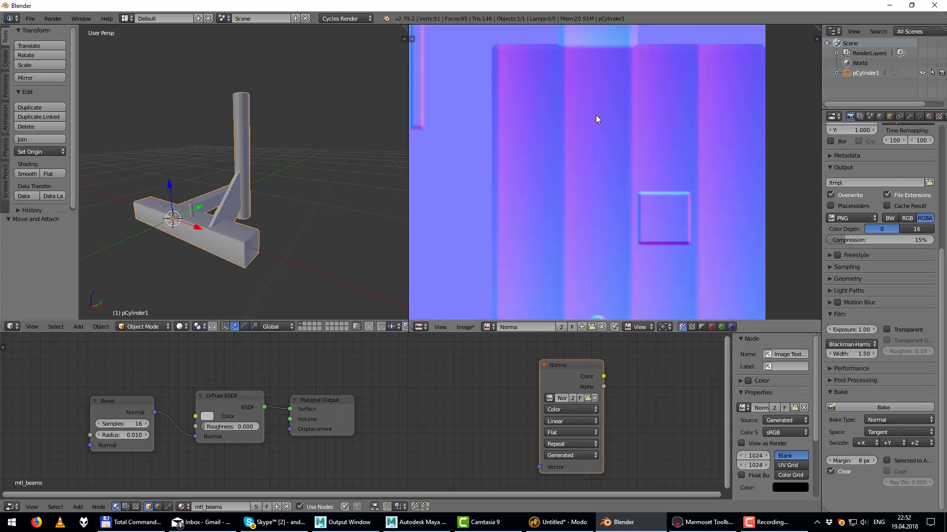
pyautogui.scroll(-1, 595, 115)
pyautogui.scroll(-1, 598, 134)
pyautogui.moveTo(599, 134); pyautogui.dragTo(604, 92, button='middle')
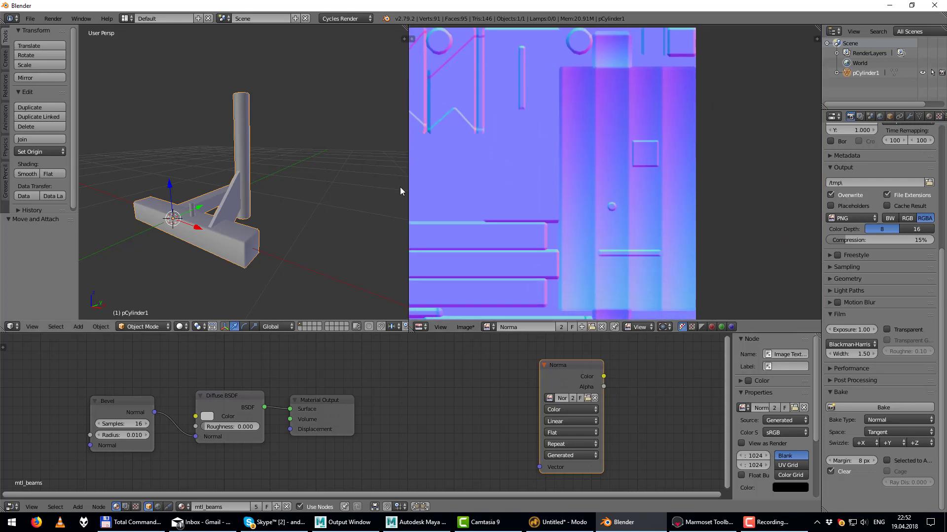
# Step: Pan and orbit the 3D view to inspect the beams' shading up close
pyautogui.keyDown('shift'); pyautogui.moveTo(278, 221); pyautogui.dragTo(296, 206, button='middle'); pyautogui.keyUp('shift')
pyautogui.moveTo(482, 184); pyautogui.dragTo(595, 173, button='middle')
pyautogui.scroll(3, 229, 238)
pyautogui.moveTo(229, 237)
pyautogui.mouseDown(button='middle')
pyautogui.moveTo(245, 218)
pyautogui.moveTo(220, 215)
pyautogui.mouseUp(button='middle')
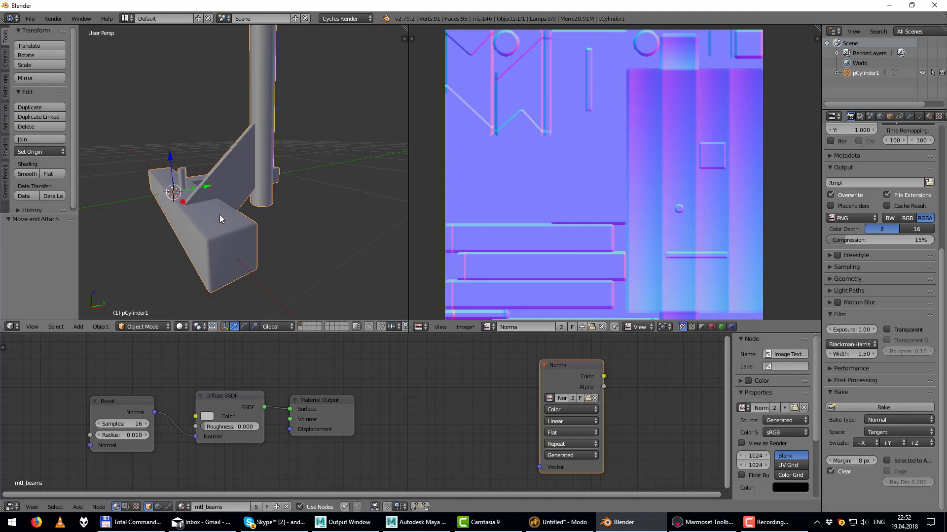
pyautogui.scroll(-2, 538, 191)
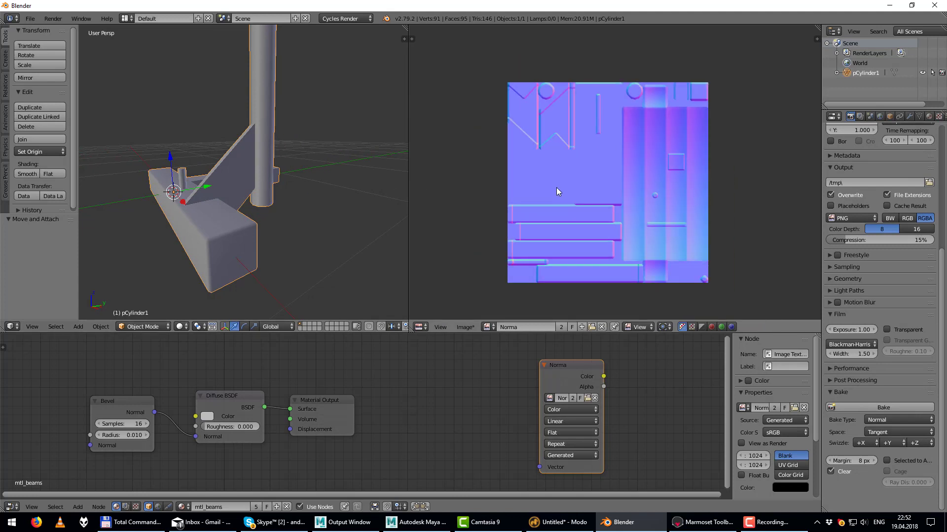
pyautogui.scroll(2, 556, 187)
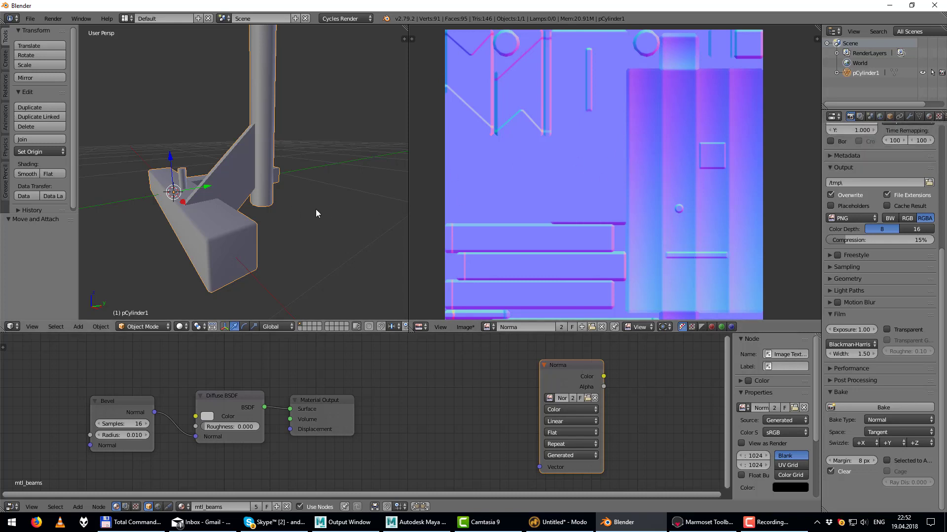
pyautogui.scroll(-1, 590, 180)
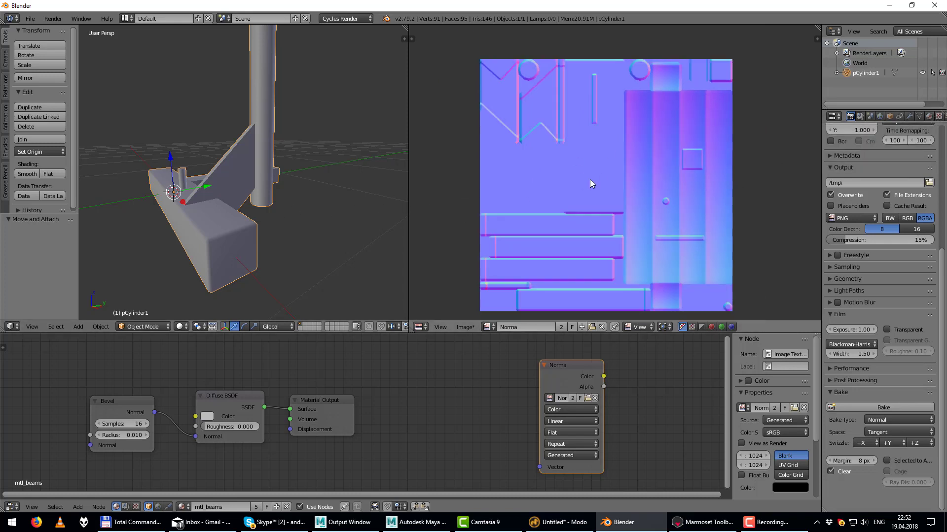
# Step: Clear pCylinder1's custom split normals data from the Geometry Data panel
pyautogui.click(918, 115)
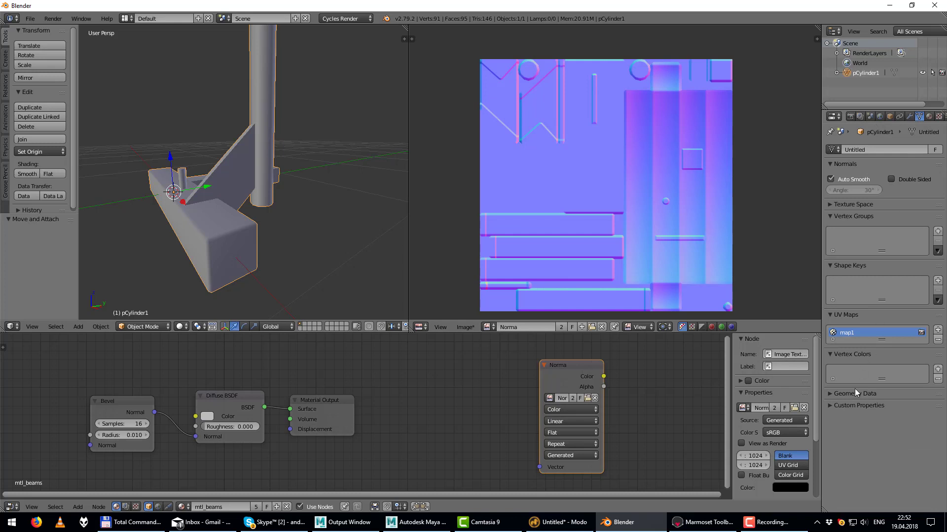
pyautogui.click(843, 407)
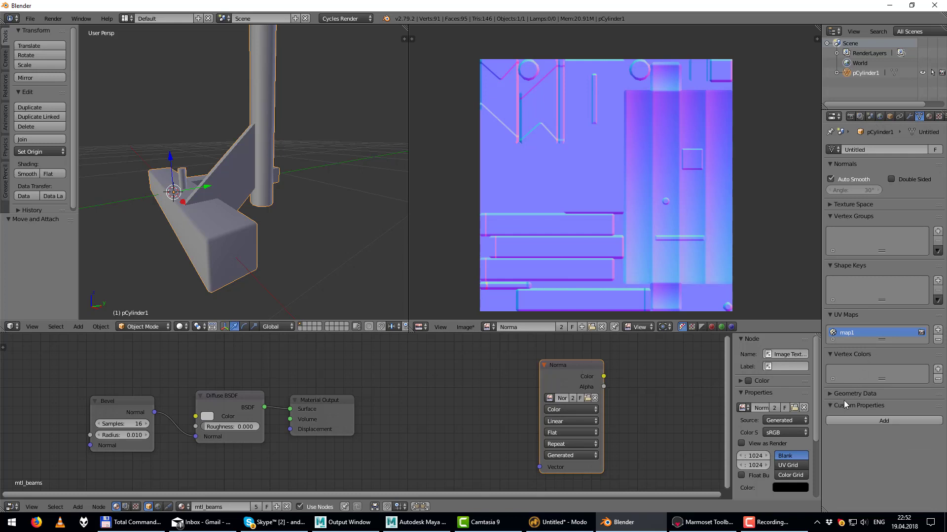
pyautogui.click(844, 402)
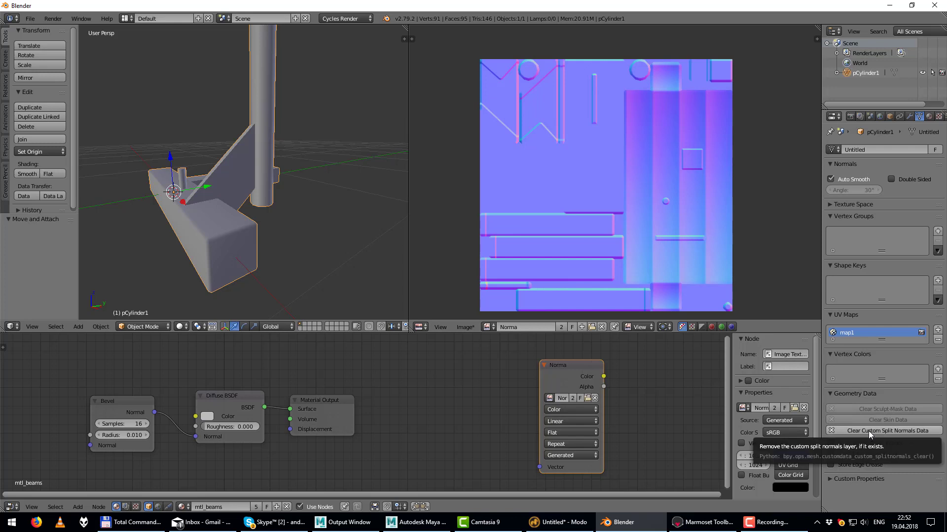
pyautogui.click(868, 431)
pyautogui.moveTo(212, 132)
pyautogui.mouseDown(button='middle')
pyautogui.moveTo(367, 139)
pyautogui.moveTo(291, 148)
pyautogui.moveTo(249, 130)
pyautogui.moveTo(289, 150)
pyautogui.moveTo(389, 138)
pyautogui.moveTo(296, 149)
pyautogui.moveTo(283, 141)
pyautogui.moveTo(283, 149)
pyautogui.moveTo(285, 130)
pyautogui.mouseUp(button='middle')
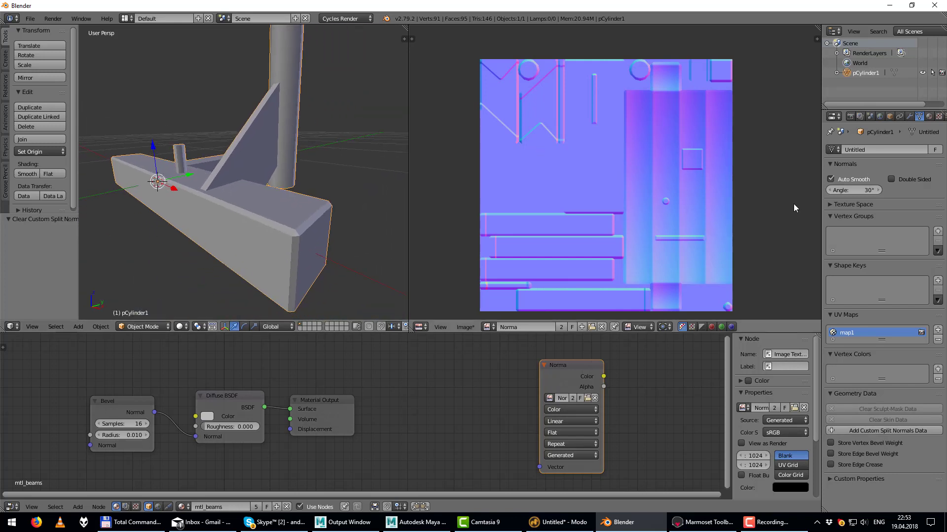
# Step: Raise the auto smooth angle to 179° and check the smooth shading
pyautogui.moveTo(833, 191); pyautogui.dragTo(863, 190)
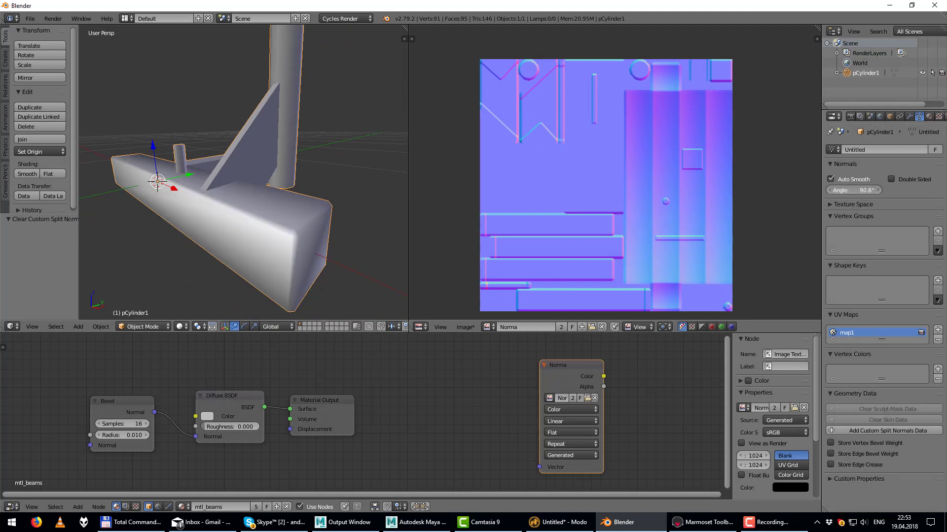
pyautogui.moveTo(863, 190); pyautogui.dragTo(860, 190)
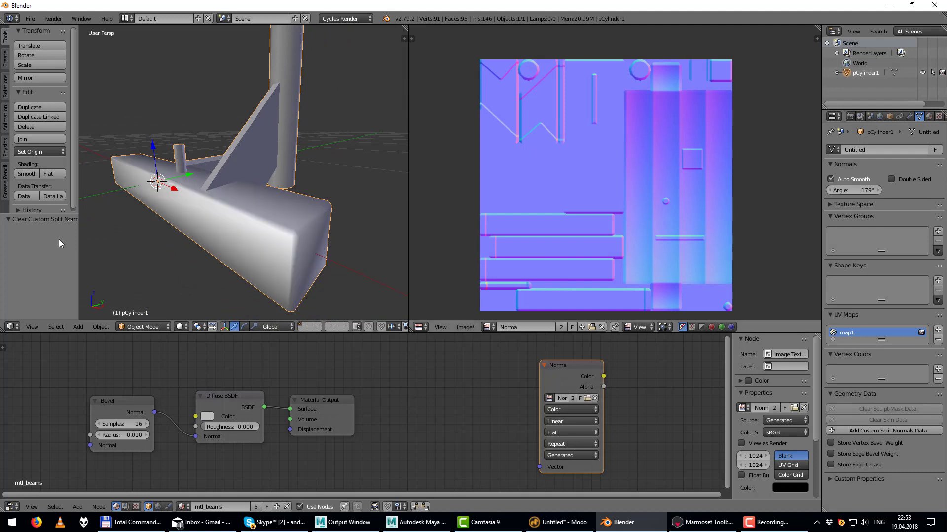
pyautogui.moveTo(266, 180)
pyautogui.mouseDown(button='middle')
pyautogui.moveTo(232, 212)
pyautogui.moveTo(338, 211)
pyautogui.moveTo(237, 219)
pyautogui.moveTo(211, 198)
pyautogui.moveTo(378, 215)
pyautogui.moveTo(232, 220)
pyautogui.moveTo(245, 221)
pyautogui.mouseUp(button='middle')
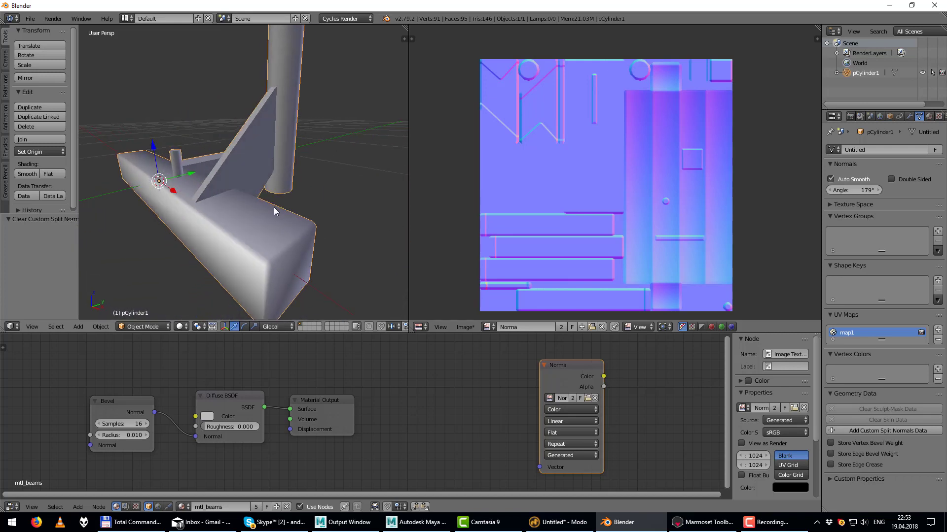
pyautogui.moveTo(302, 210)
pyautogui.mouseDown(button='middle')
pyautogui.moveTo(281, 155)
pyautogui.moveTo(279, 190)
pyautogui.moveTo(365, 172)
pyautogui.mouseUp(button='middle')
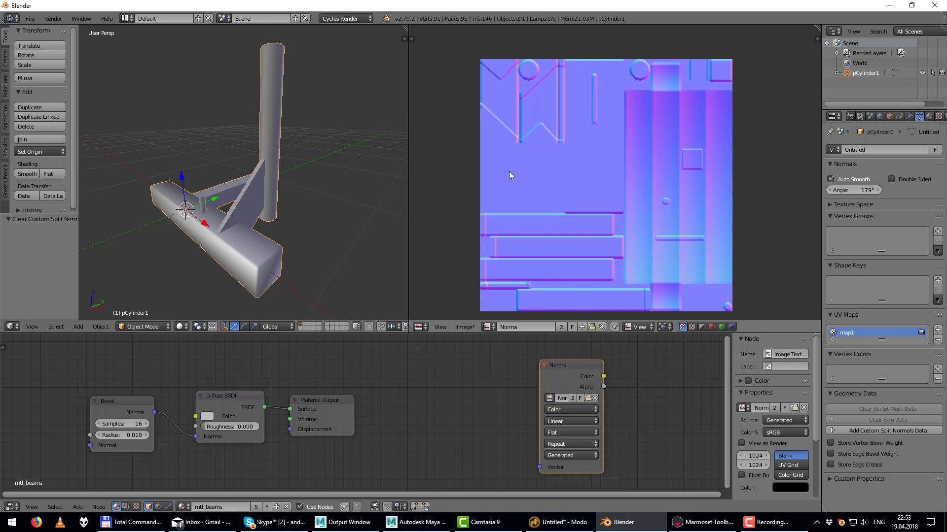
pyautogui.click(850, 116)
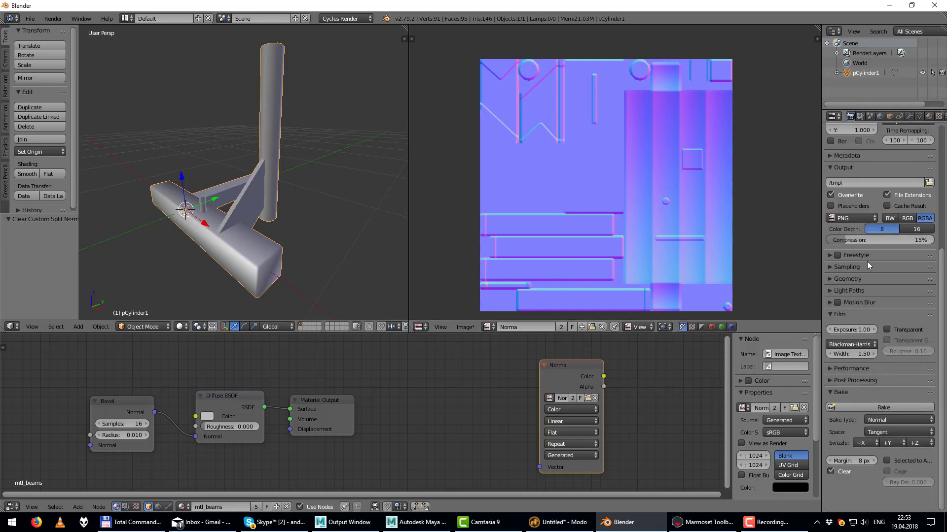
pyautogui.click(885, 406)
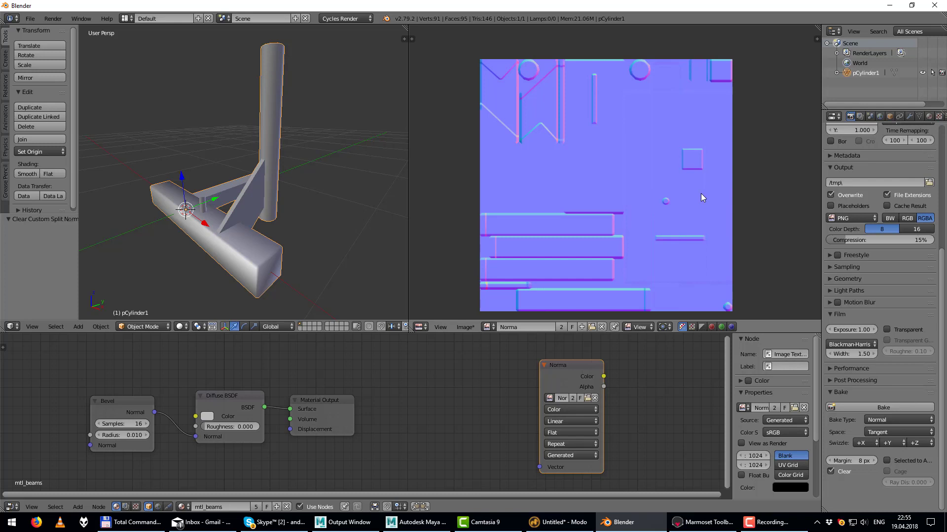
pyautogui.scroll(1, 702, 196)
pyautogui.scroll(1, 702, 196)
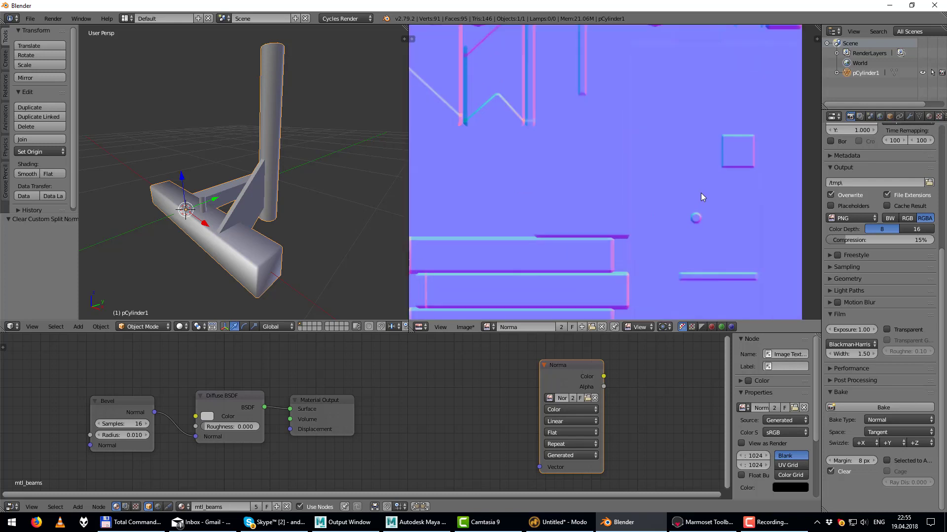
pyautogui.scroll(-1, 702, 196)
pyautogui.scroll(3, 702, 196)
pyautogui.scroll(1, 641, 197)
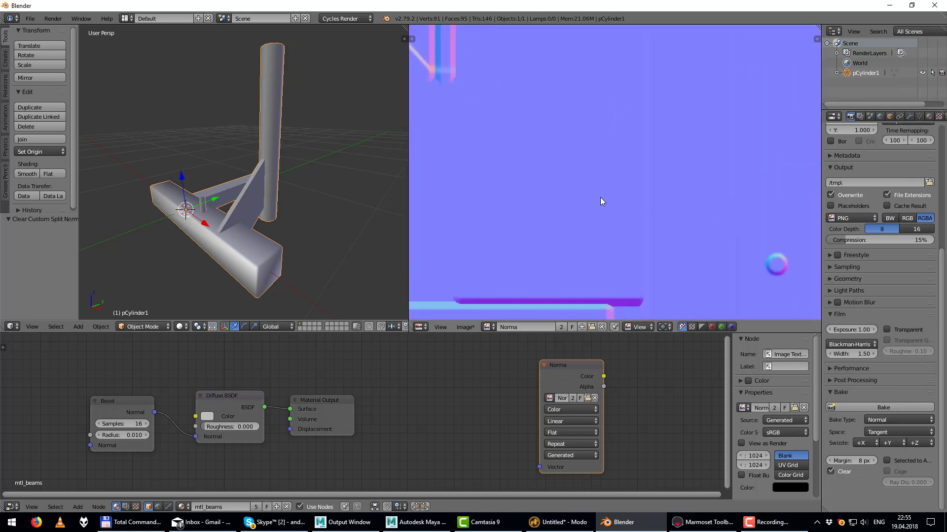
pyautogui.moveTo(675, 188); pyautogui.dragTo(588, 177, button='middle')
pyautogui.scroll(3, 615, 177)
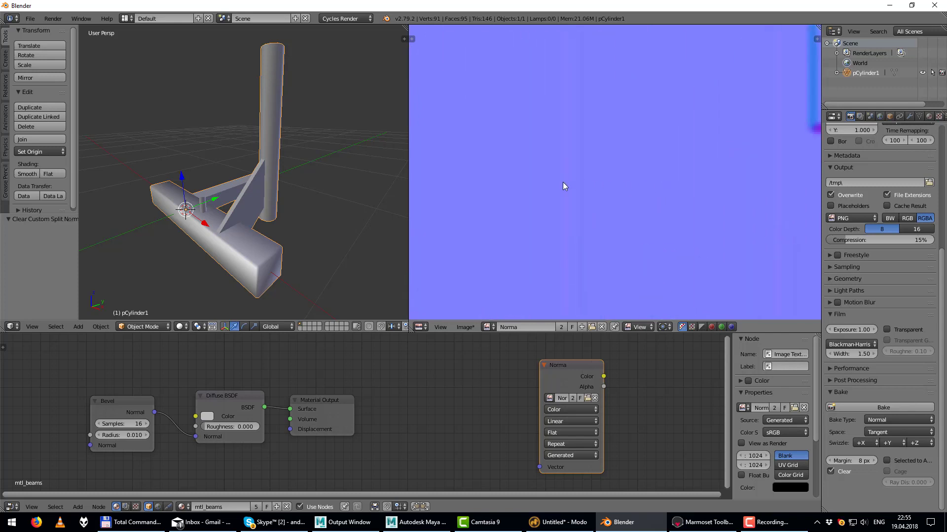
pyautogui.scroll(-3, 563, 197)
pyautogui.scroll(-2, 563, 204)
pyautogui.scroll(-3, 563, 204)
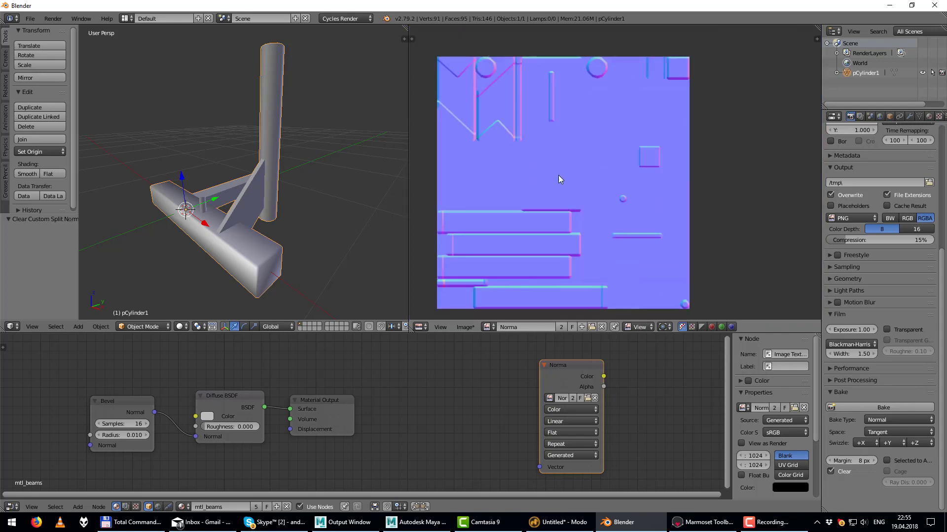
pyautogui.scroll(2, 559, 175)
pyautogui.scroll(2, 621, 164)
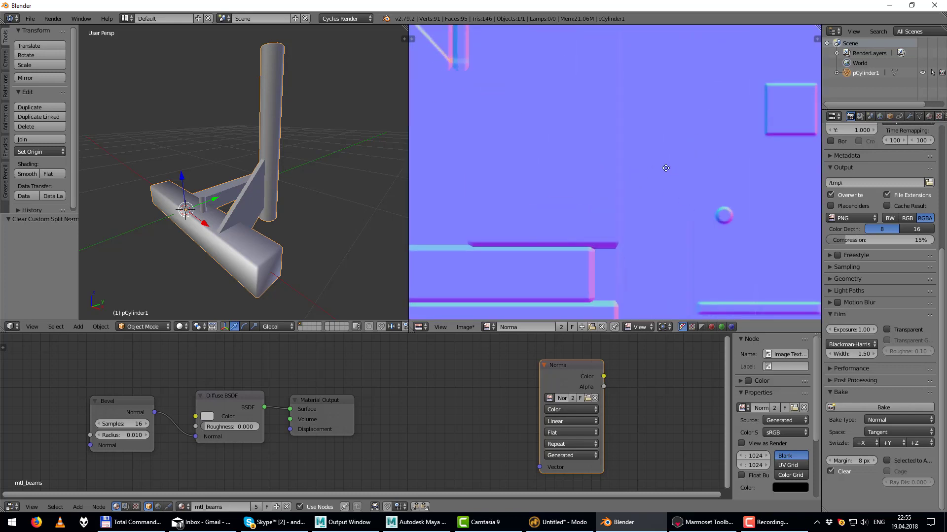
pyautogui.moveTo(665, 168); pyautogui.dragTo(611, 173, button='middle')
pyautogui.scroll(3, 624, 173)
pyautogui.scroll(-4, 625, 173)
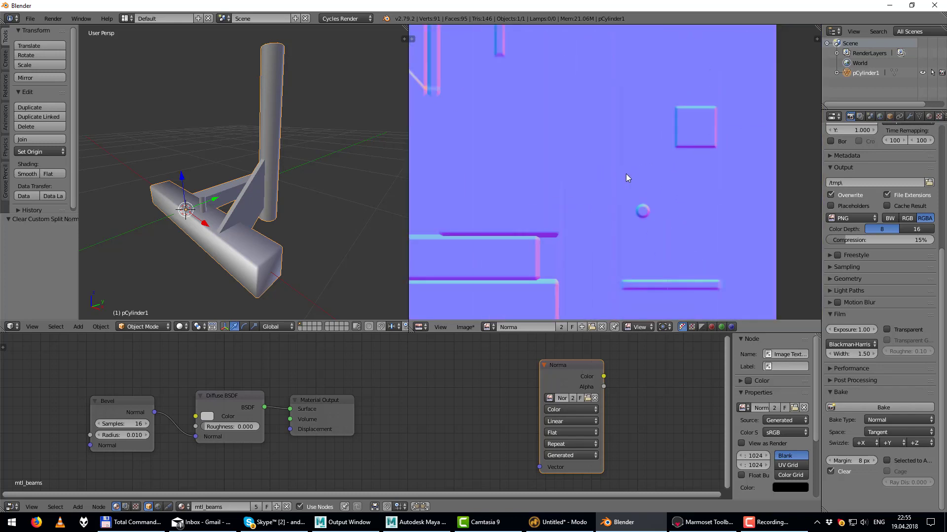
pyautogui.scroll(-3, 626, 173)
pyautogui.scroll(4, 626, 173)
pyautogui.scroll(3, 626, 173)
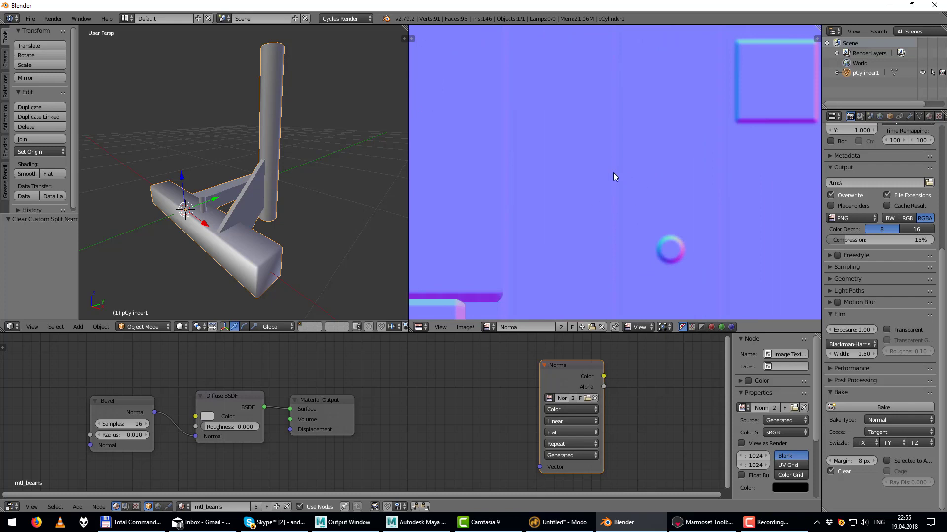
pyautogui.scroll(-2, 606, 187)
pyautogui.scroll(-1, 618, 192)
pyautogui.scroll(-3, 620, 193)
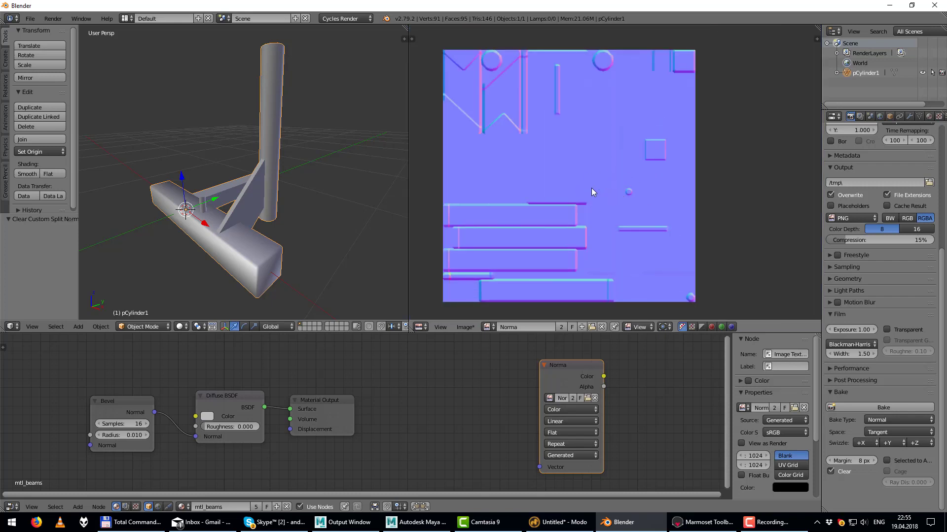
pyautogui.moveTo(591, 189); pyautogui.dragTo(617, 190, button='middle')
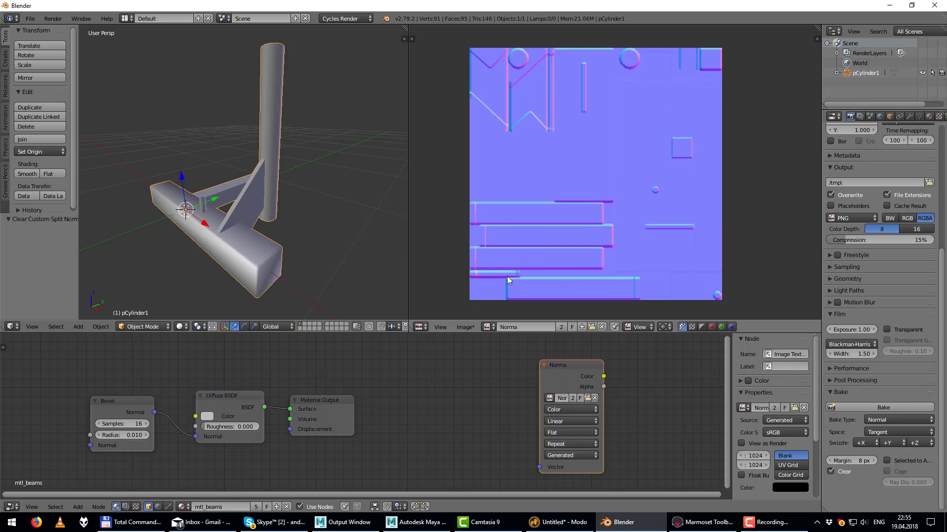
# Step: Start saving the Norma normal map as an image to the Desktop
pyautogui.click(466, 327)
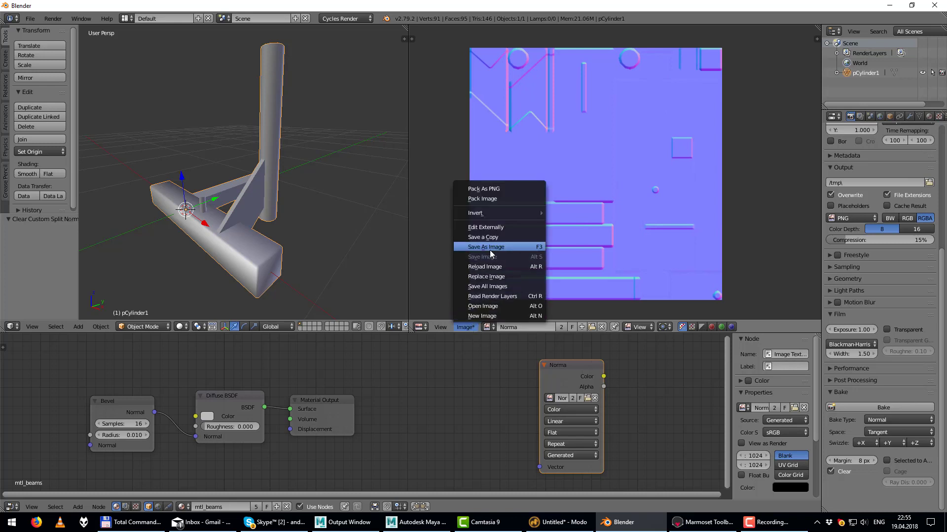
pyautogui.click(502, 248)
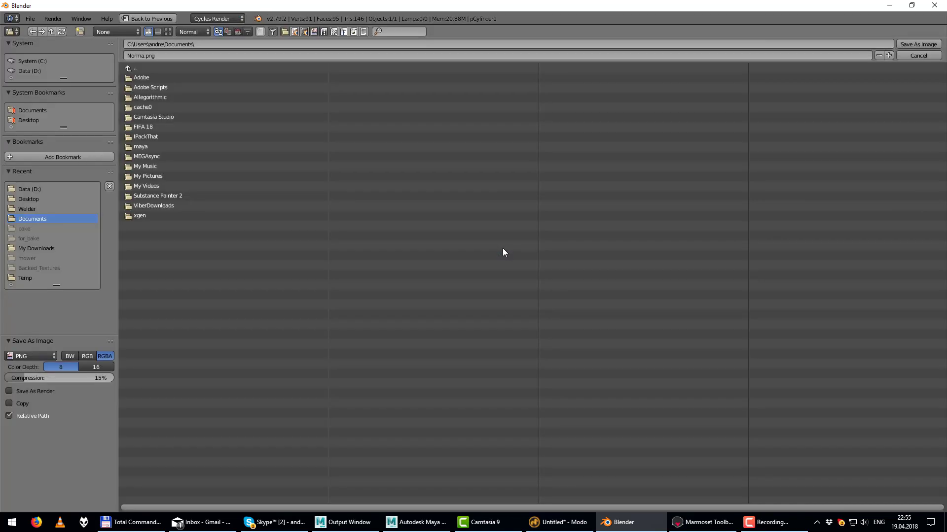
pyautogui.click(40, 200)
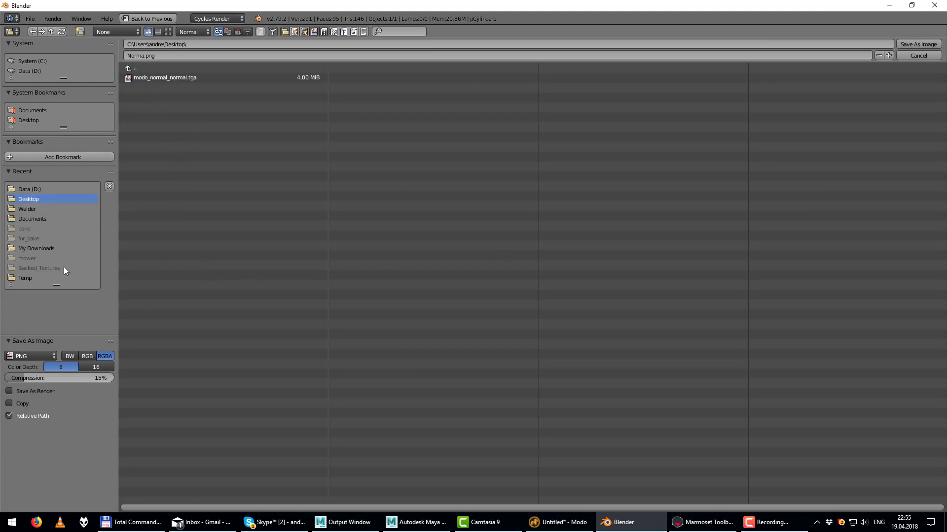
pyautogui.click(147, 55)
pyautogui.doubleClick(145, 56)
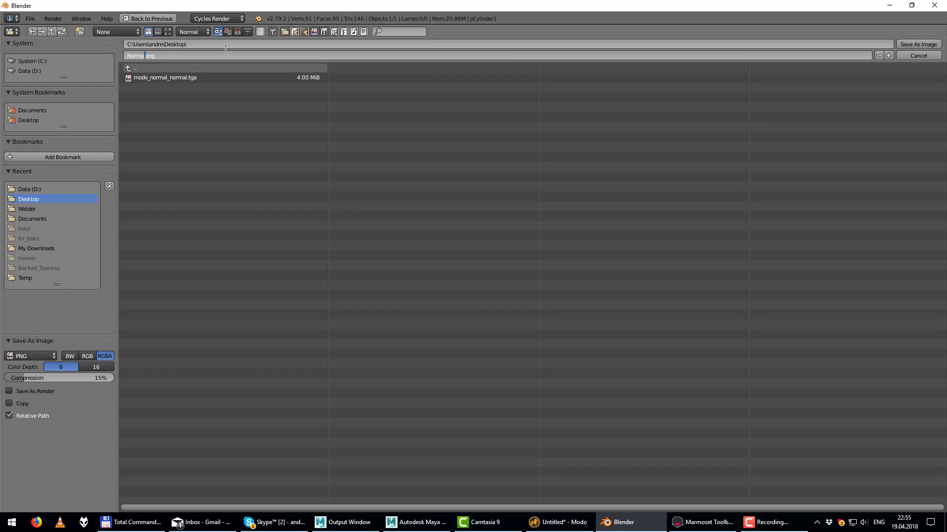
# Step: Prefix the file name with 'blender', save the PNG, and bring up Marmoset Toolbag
pyautogui.write('_')
pyautogui.press('BackSpace')
pyautogui.press('Home')
pyautogui.write('blender')
pyautogui.click(916, 43)
pyautogui.click(916, 44)
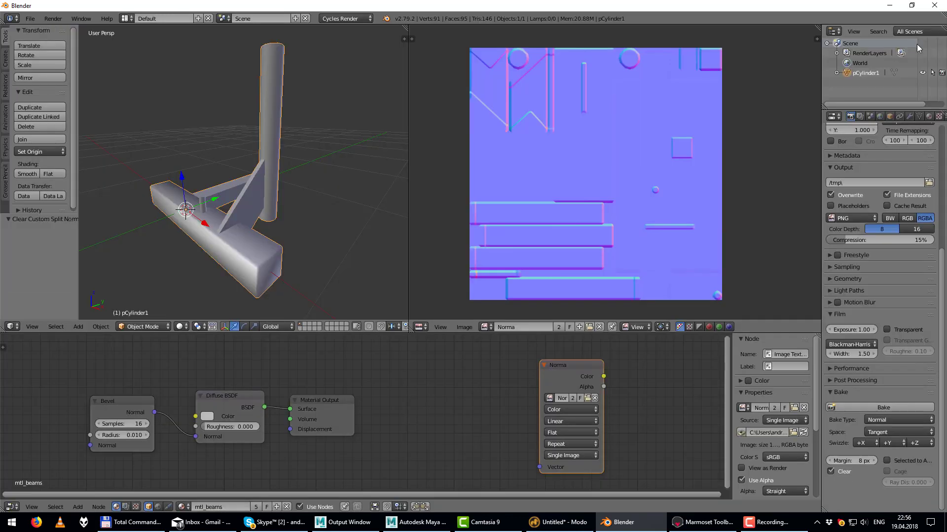
pyautogui.click(696, 529)
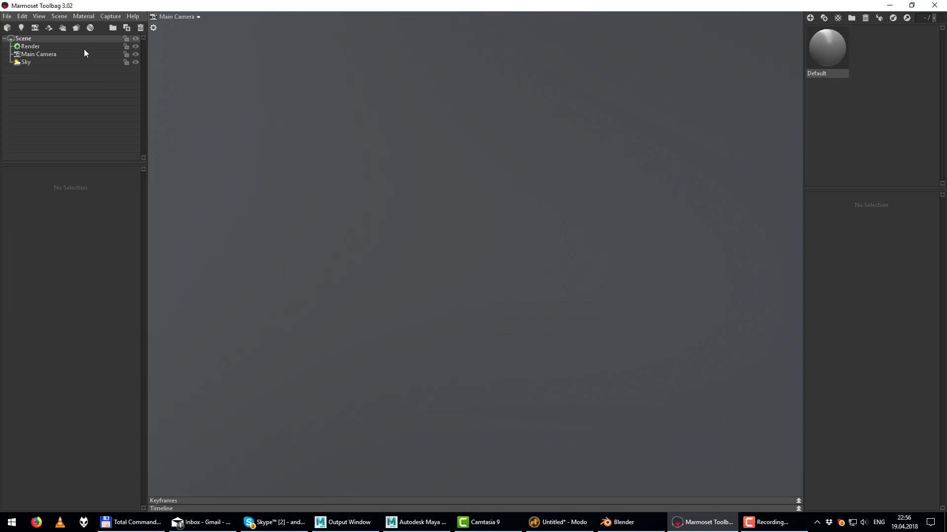
# Step: Load D:\Beams.fbx into the scene and orbit to a three-quarter view
pyautogui.click(8, 17)
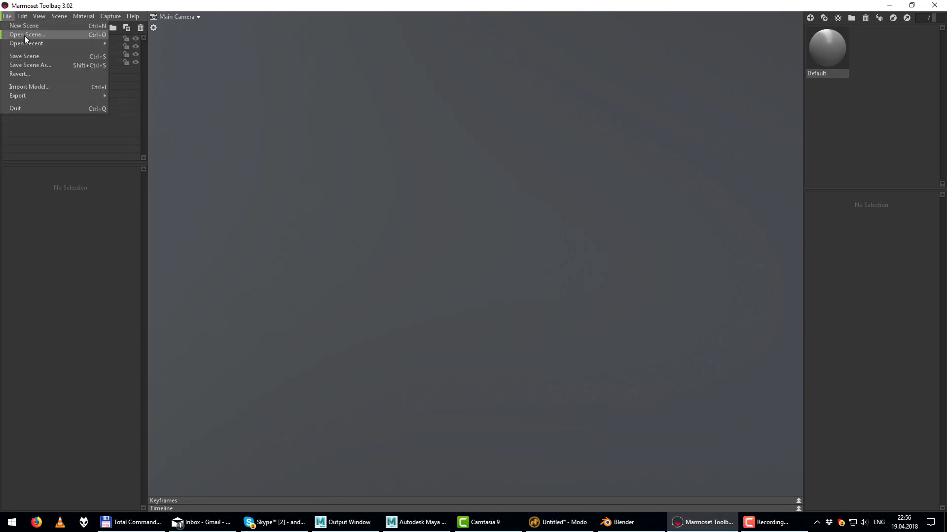
pyautogui.click(30, 87)
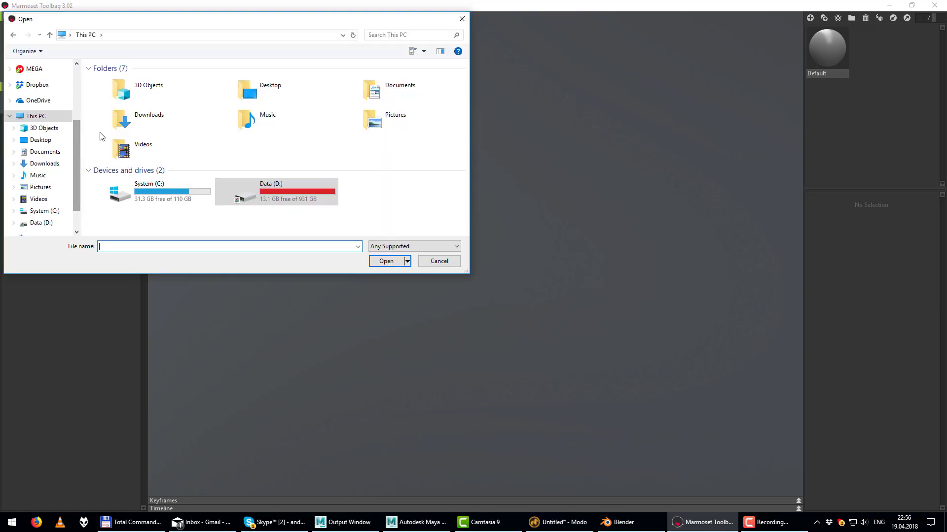
pyautogui.doubleClick(249, 192)
pyautogui.click(129, 194)
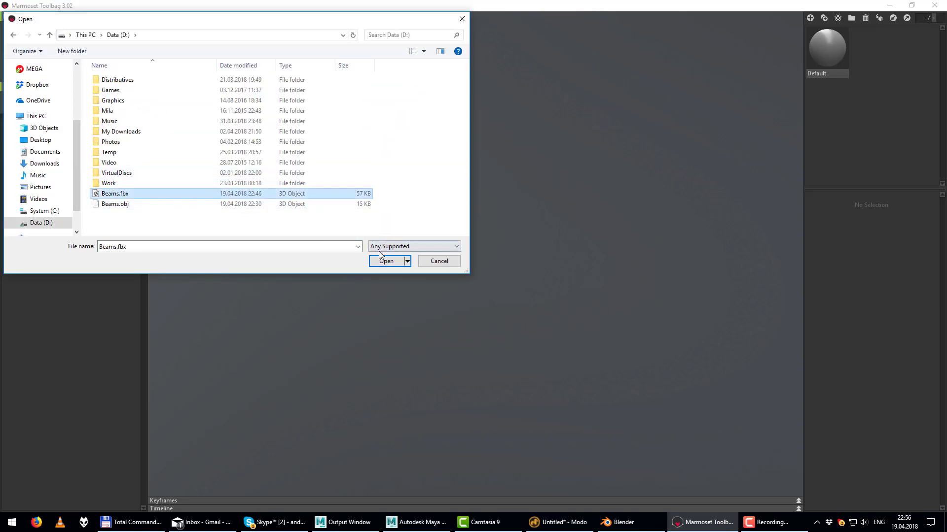
pyautogui.click(386, 261)
pyautogui.moveTo(479, 271); pyautogui.dragTo(649, 282)
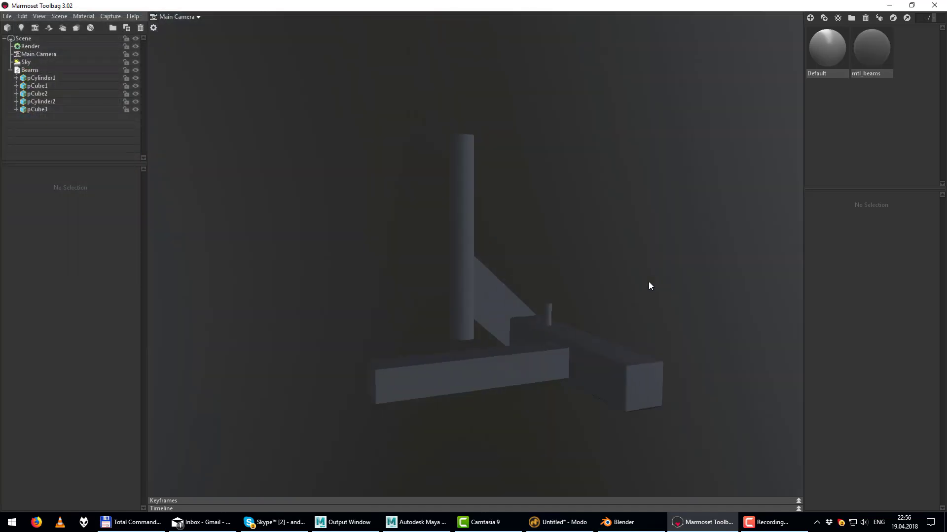
pyautogui.moveTo(353, 202); pyautogui.dragTo(472, 204)
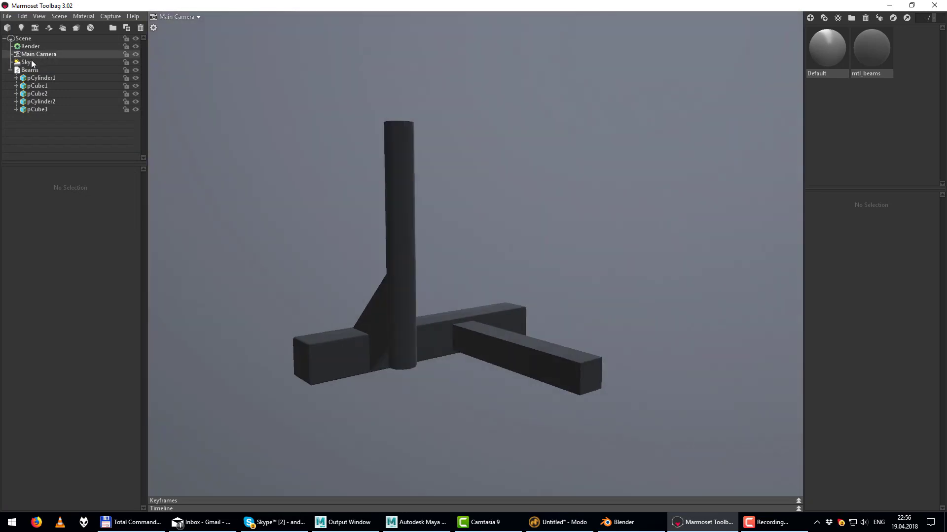
# Step: Apply the Garage sky preset and raise sky brightness to about 2.19
pyautogui.click(36, 44)
pyautogui.click(41, 62)
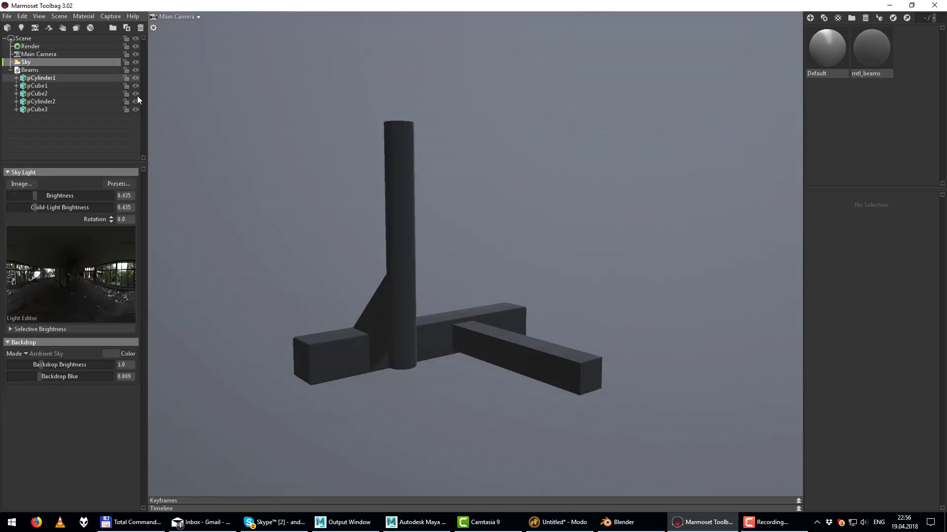
pyautogui.click(122, 184)
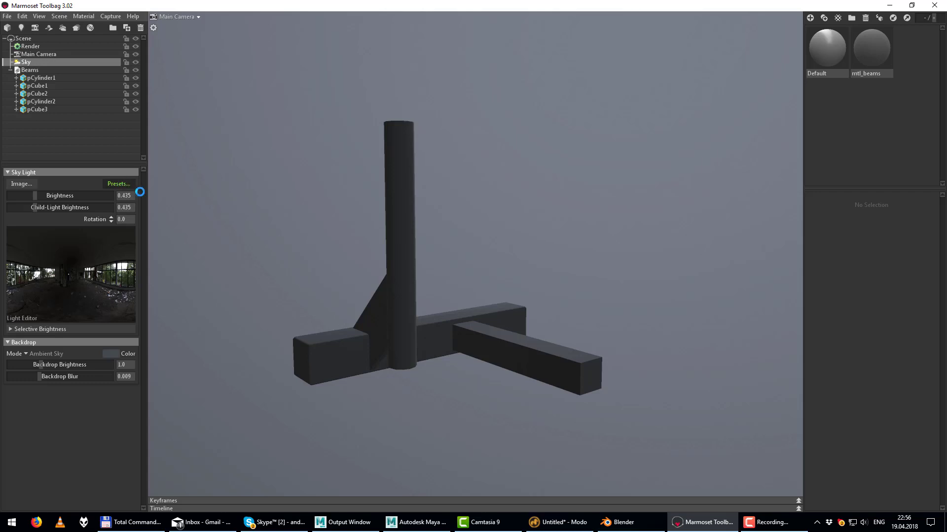
pyautogui.scroll(-1, 230, 404)
pyautogui.scroll(-2, 230, 404)
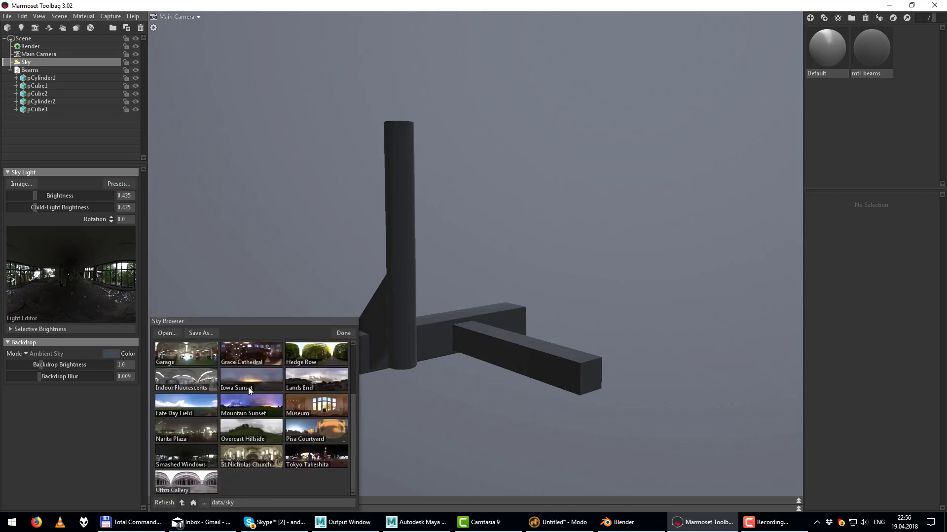
pyautogui.scroll(2, 245, 392)
pyautogui.click(204, 404)
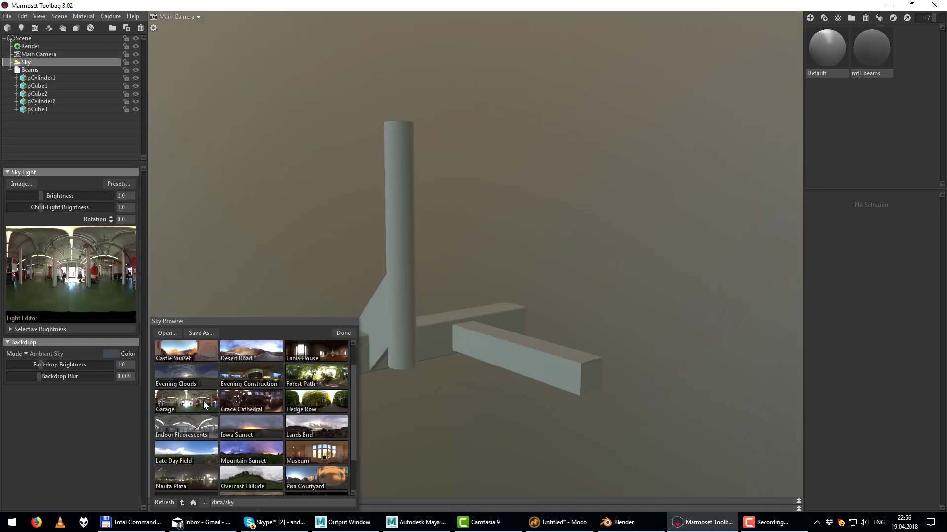
pyautogui.click(343, 333)
pyautogui.moveTo(42, 195); pyautogui.dragTo(48, 196)
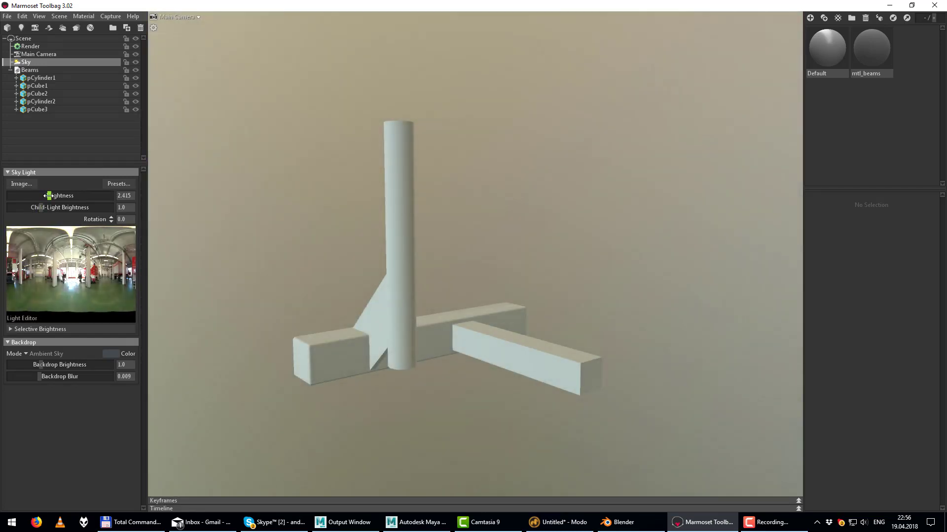
pyautogui.moveTo(598, 250); pyautogui.dragTo(595, 266)
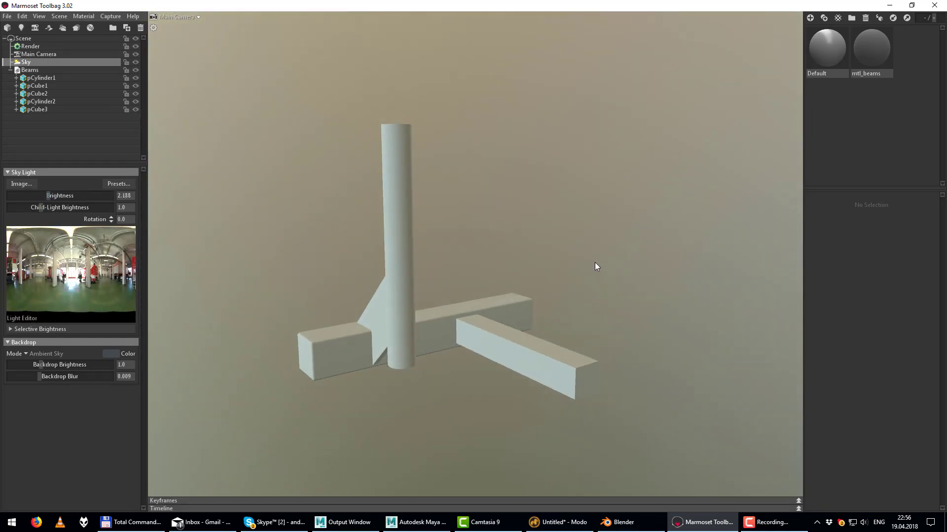
# Step: Create two new materials, delete mtl_beams, and assign NewMat01 to the beams
pyautogui.click(868, 48)
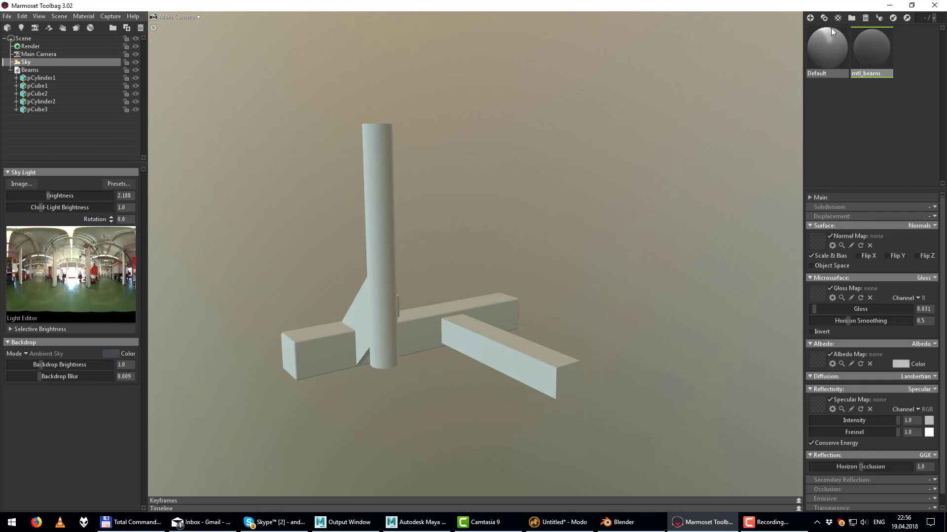
pyautogui.click(810, 17)
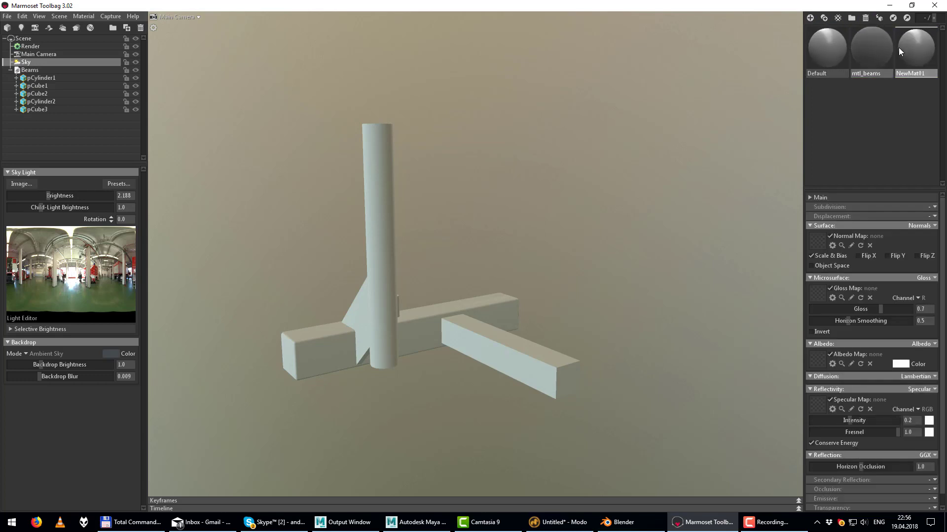
pyautogui.click(810, 18)
pyautogui.click(865, 49)
pyautogui.press('Delete')
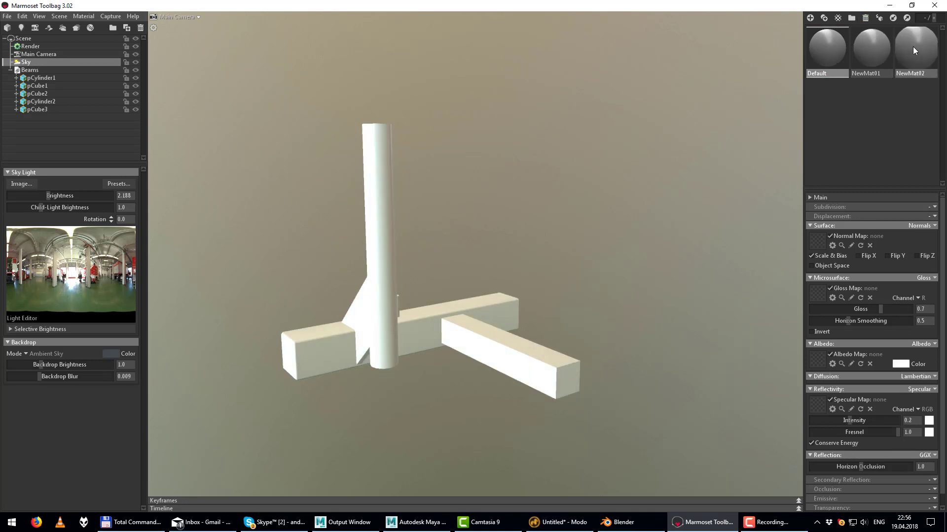
pyautogui.moveTo(874, 45)
pyautogui.mouseDown()
pyautogui.moveTo(776, 135)
pyautogui.moveTo(38, 67)
pyautogui.mouseUp()
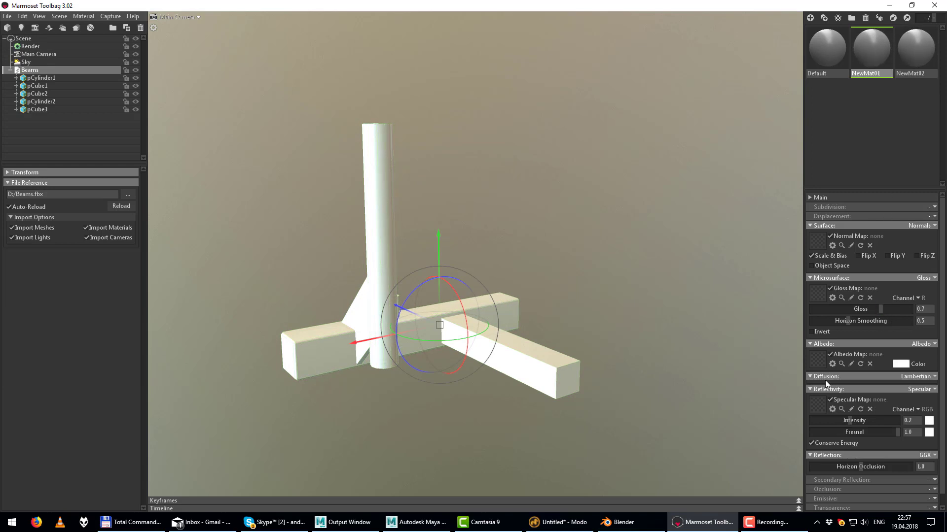
# Step: Give NewMat01 a pale green albedo colour
pyautogui.click(900, 366)
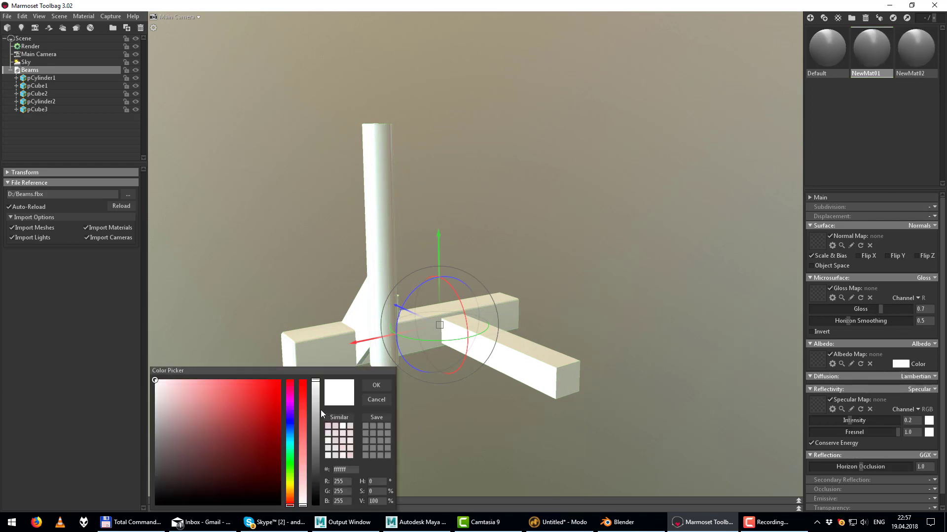
pyautogui.click(290, 468)
pyautogui.moveTo(178, 380); pyautogui.dragTo(188, 379)
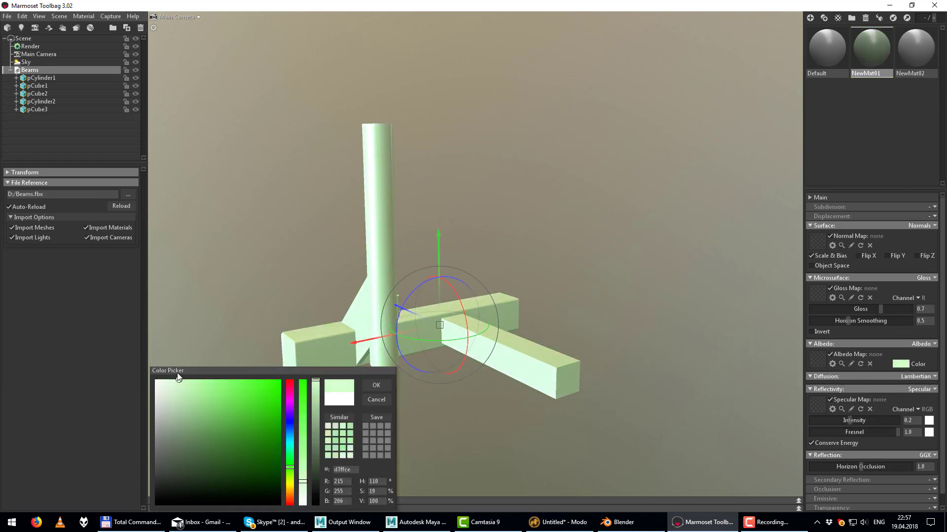
pyautogui.click(380, 385)
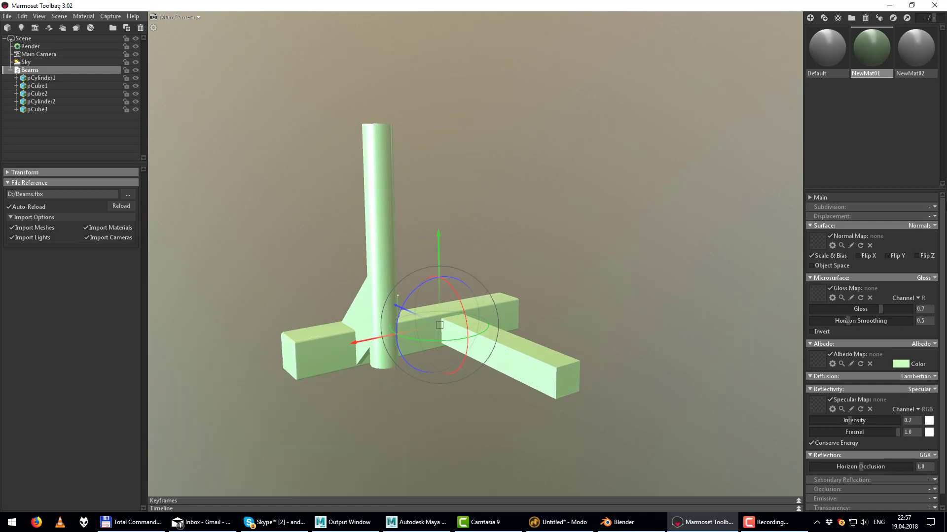
# Step: Give NewMat02 a pale blue albedo colour in the Color Picker
pyautogui.click(910, 53)
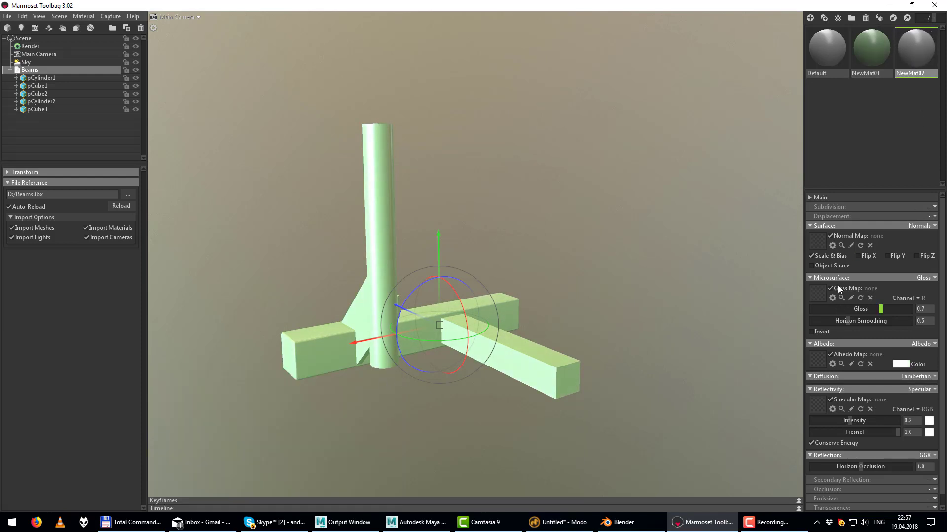
pyautogui.click(899, 364)
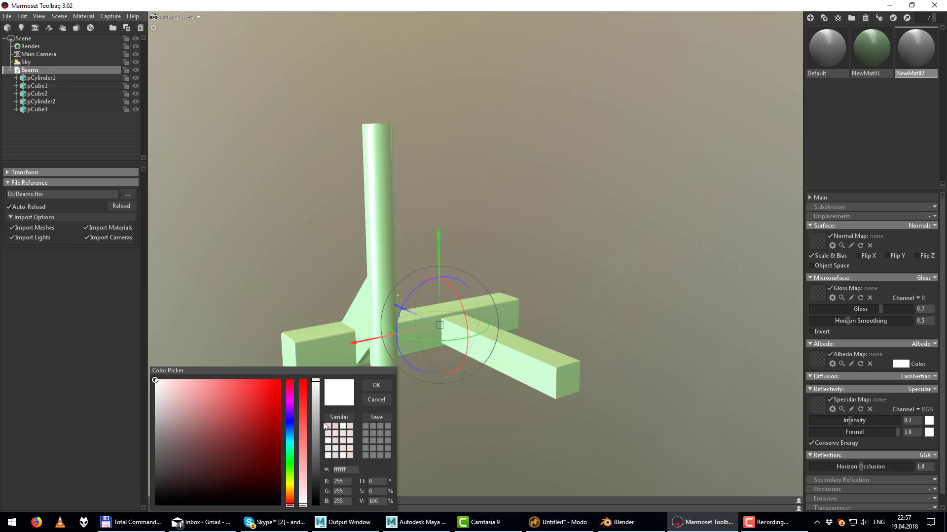
pyautogui.click(295, 426)
pyautogui.moveTo(172, 381); pyautogui.dragTo(187, 378)
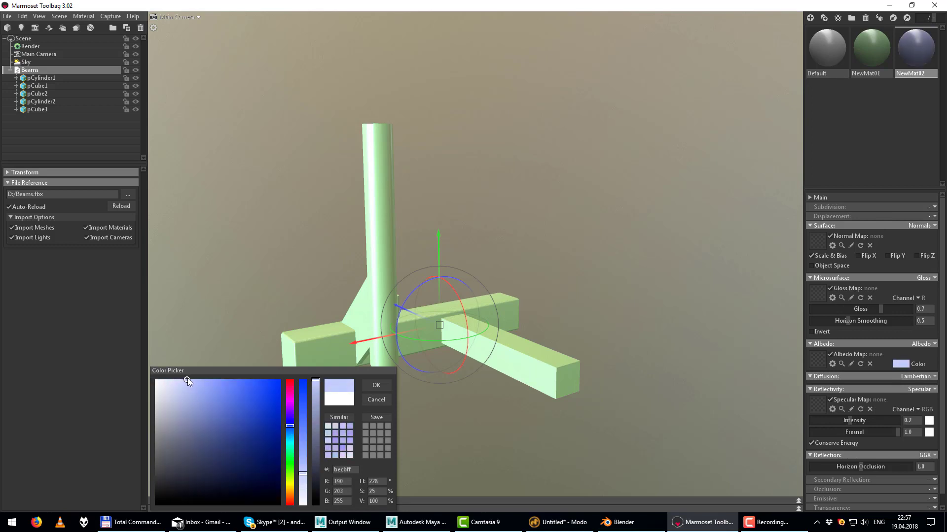
pyautogui.click(376, 385)
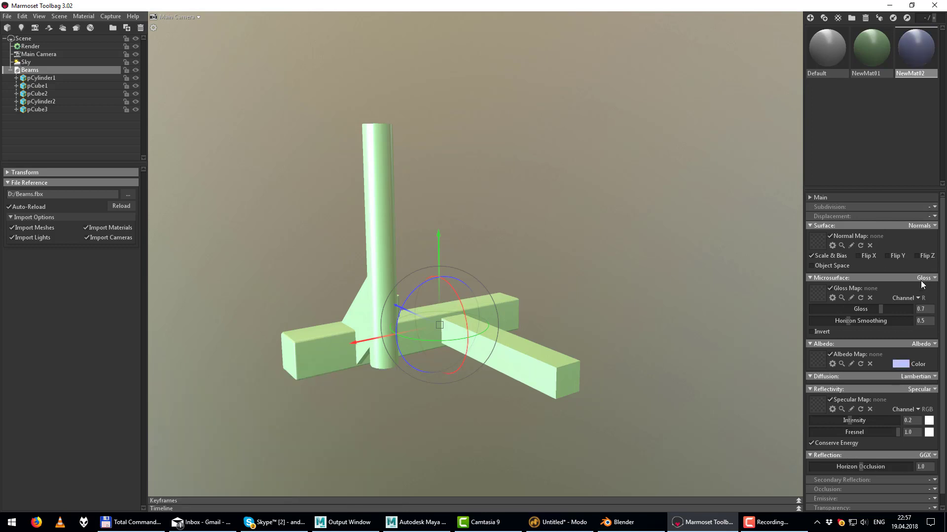
pyautogui.click(866, 61)
# Step: Duplicate the Beams group and move the copy to the right of the original
pyautogui.click(10, 70)
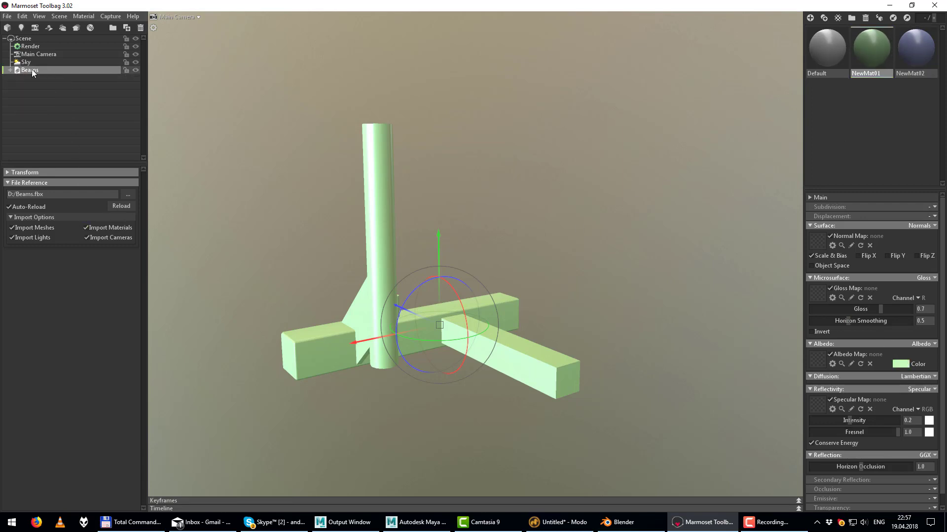
pyautogui.click(125, 28)
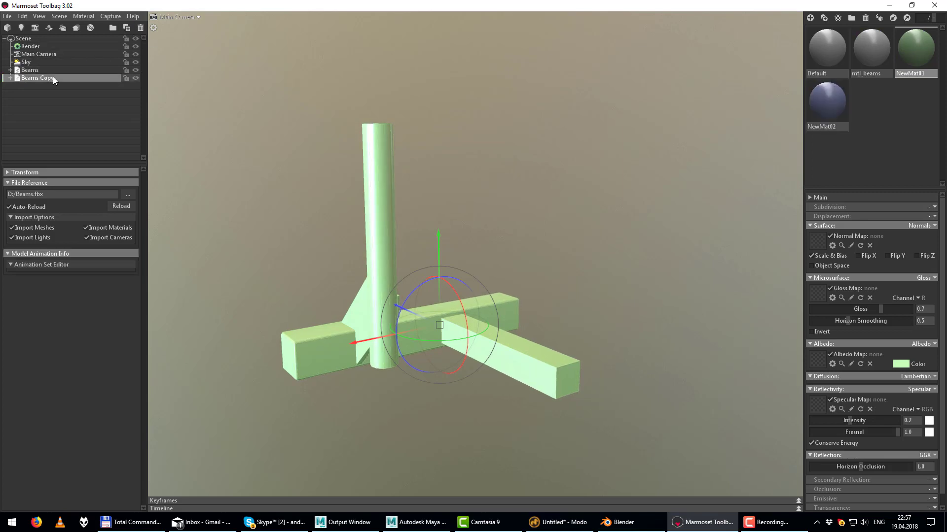
pyautogui.moveTo(354, 342); pyautogui.dragTo(573, 321)
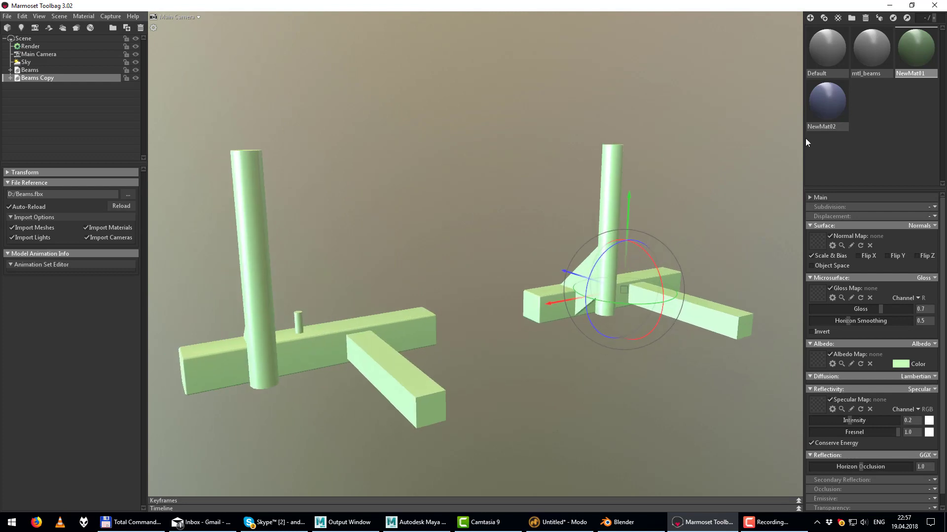
# Step: Apply NewMat02 to Beams Copy, then start picking NewMat01's normal map
pyautogui.click(827, 101)
pyautogui.moveTo(827, 101); pyautogui.dragTo(329, 177)
pyautogui.click(48, 77)
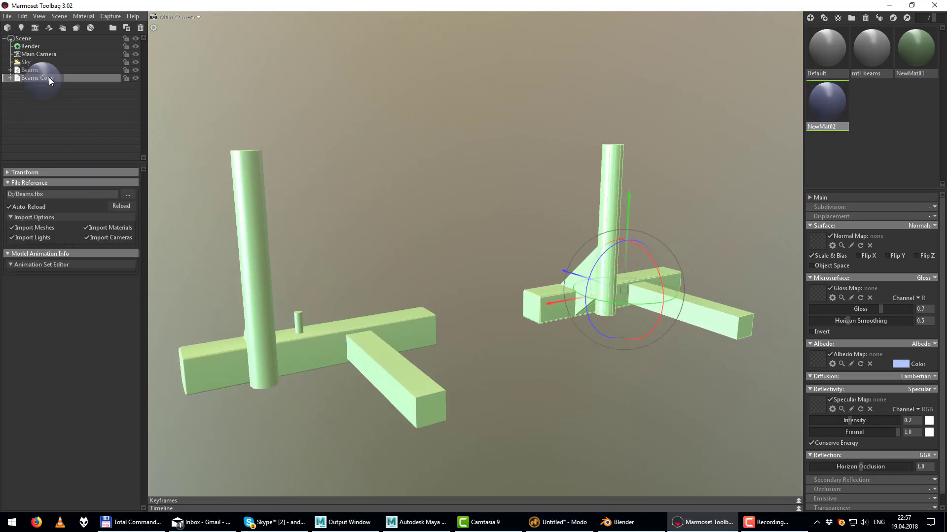
pyautogui.moveTo(291, 239); pyautogui.dragTo(452, 297)
pyautogui.click(917, 73)
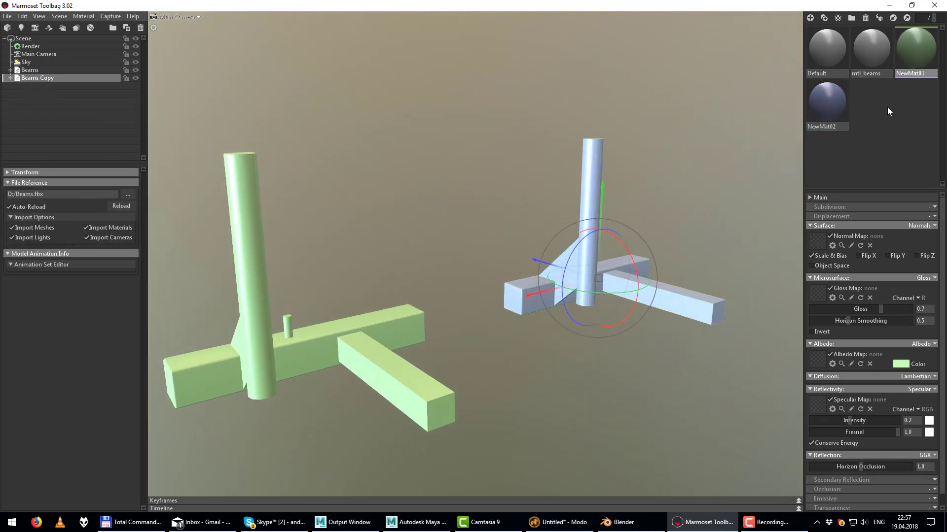
pyautogui.click(817, 242)
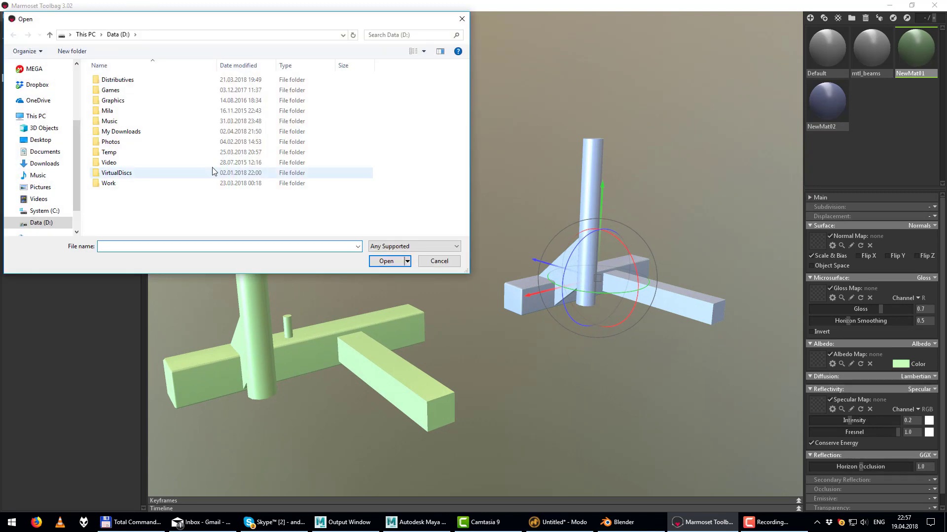
pyautogui.moveTo(37, 99)
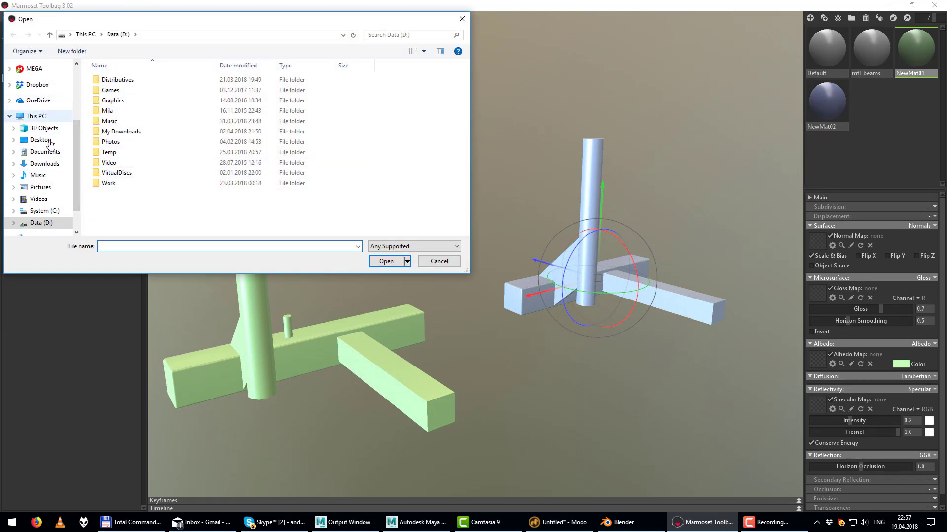
# Step: Load modo_normal_normal.tga from the Desktop as NewMat01's normal map
pyautogui.scroll(-1, 50, 146)
pyautogui.scroll(-1, 49, 185)
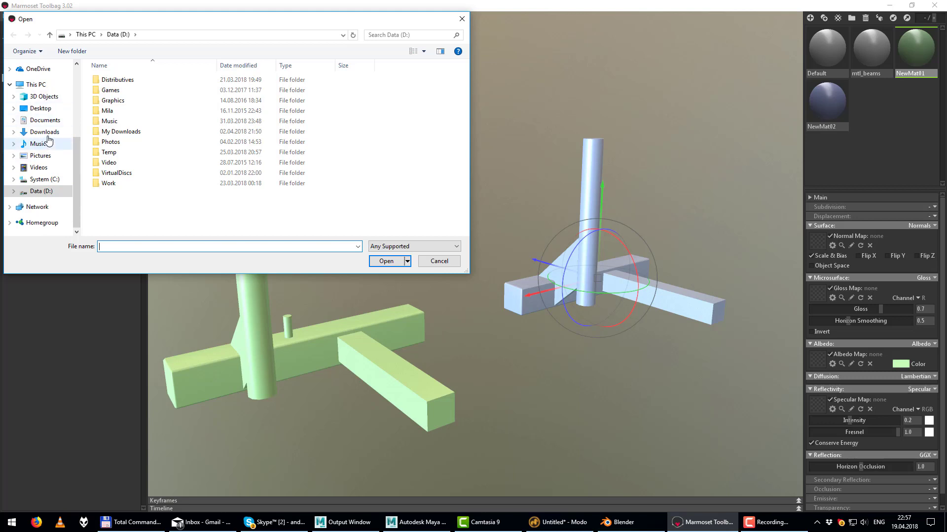
pyautogui.click(41, 108)
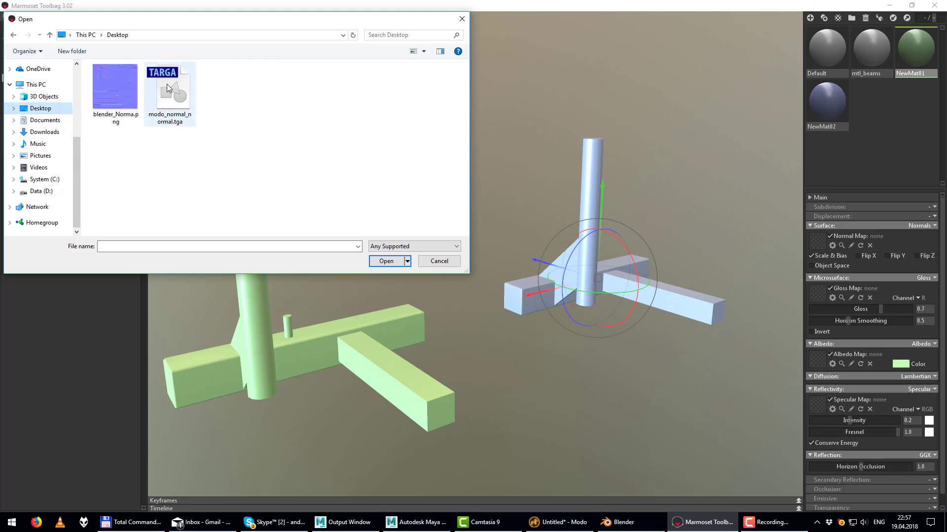
pyautogui.click(163, 85)
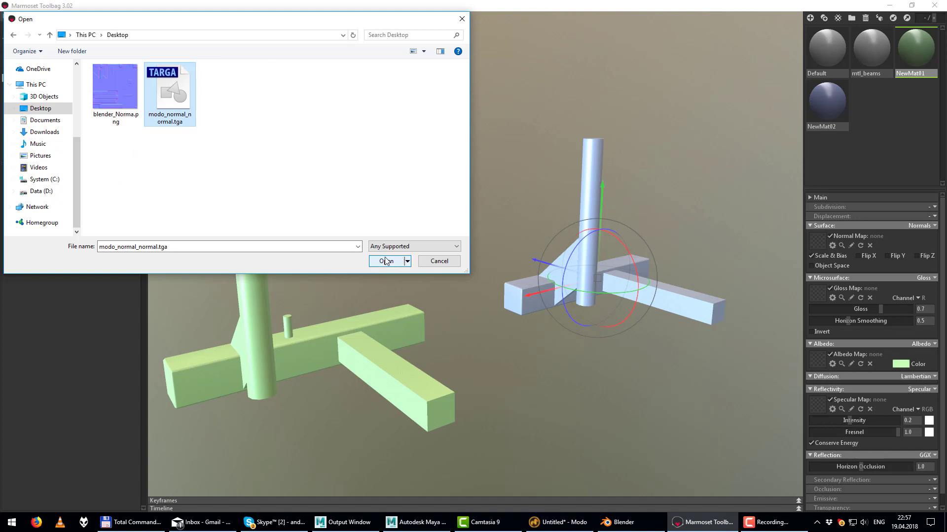
pyautogui.click(385, 261)
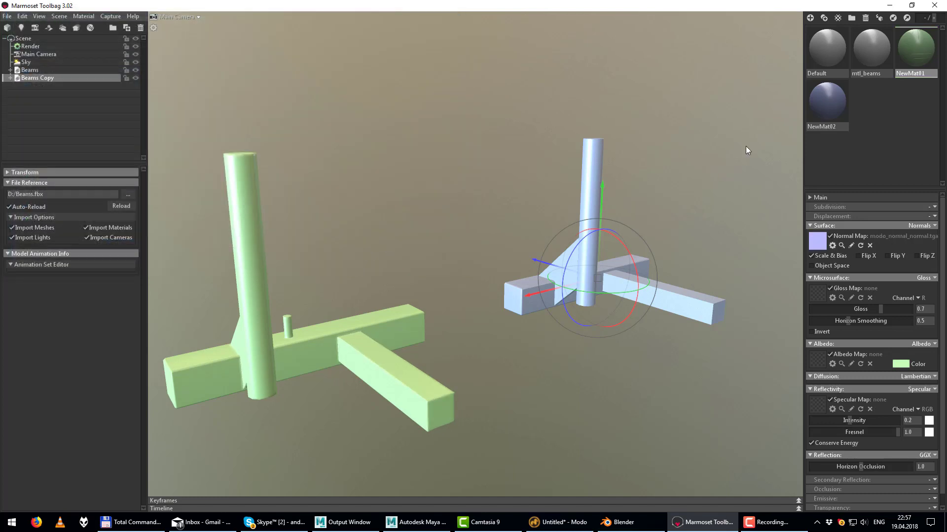
# Step: Load blender_Norma.png as NewMat02's normal map
pyautogui.click(828, 95)
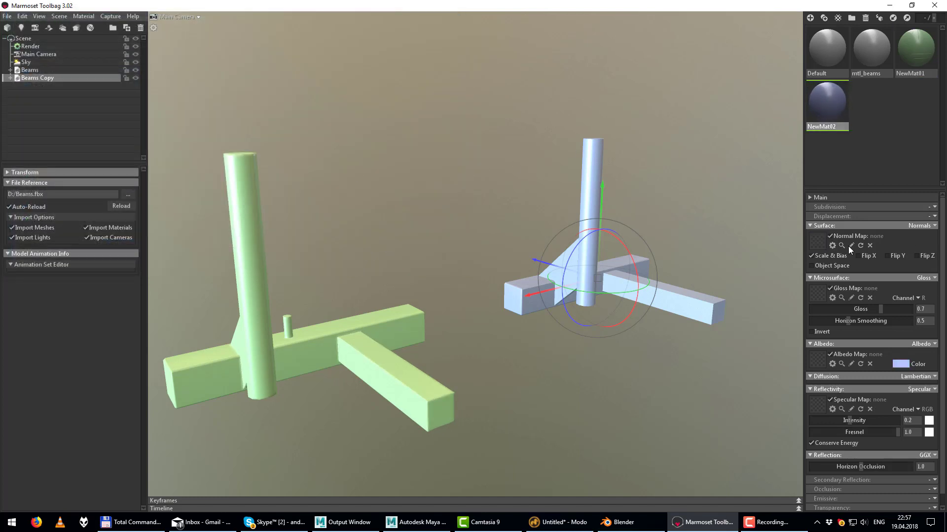
pyautogui.click(818, 240)
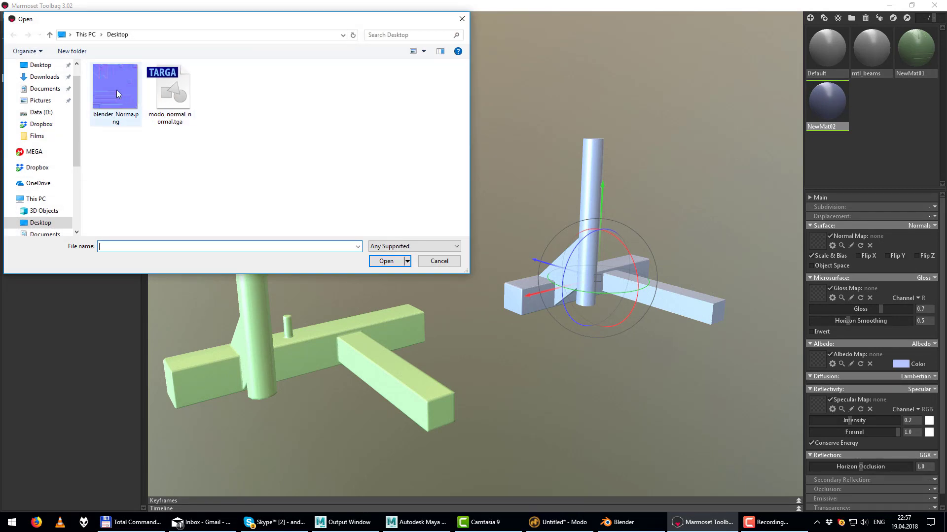
pyautogui.click(116, 92)
pyautogui.click(386, 261)
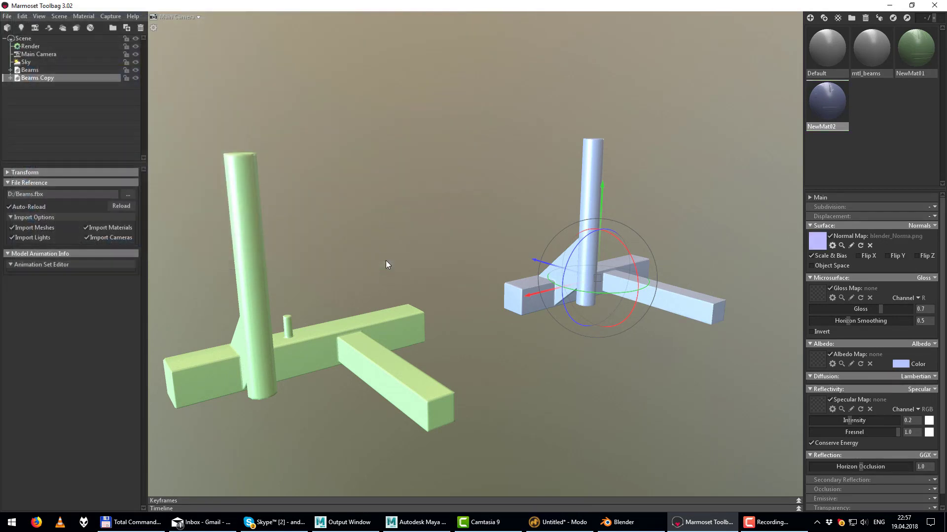
pyautogui.moveTo(391, 277)
pyautogui.mouseDown()
pyautogui.moveTo(455, 263)
pyautogui.moveTo(425, 301)
pyautogui.mouseUp()
pyautogui.scroll(2, 425, 301)
pyautogui.scroll(2, 440, 326)
pyautogui.scroll(3, 502, 282)
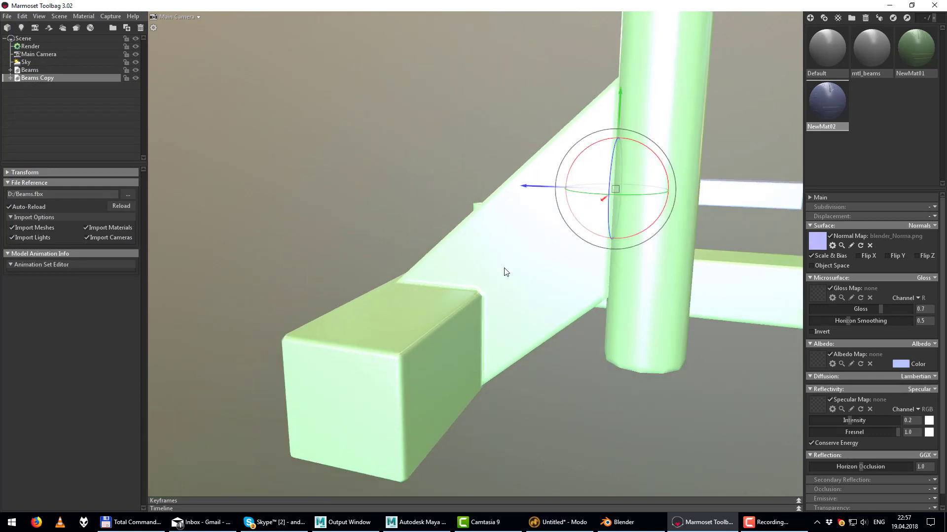
pyautogui.scroll(2, 502, 270)
pyautogui.scroll(-1, 529, 304)
pyautogui.moveTo(534, 313)
pyautogui.mouseDown()
pyautogui.moveTo(583, 345)
pyautogui.moveTo(566, 312)
pyautogui.moveTo(608, 336)
pyautogui.mouseUp()
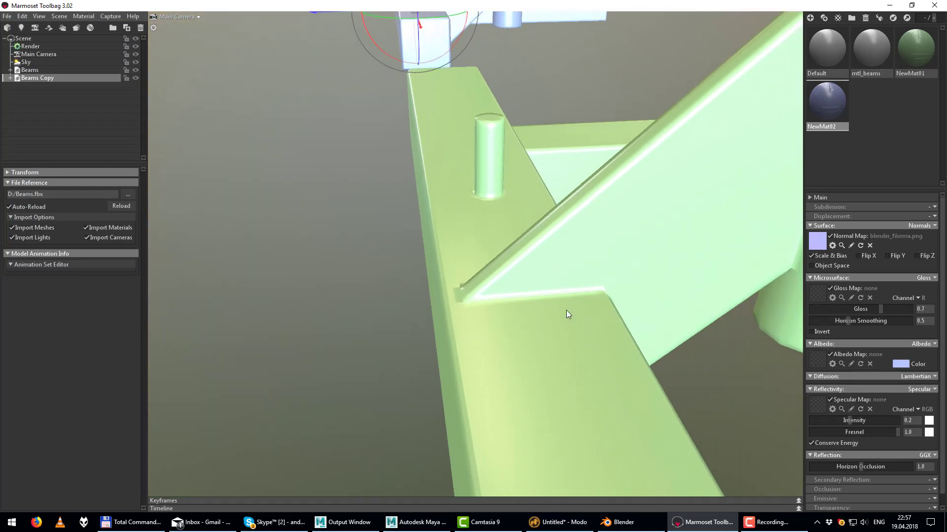
pyautogui.moveTo(619, 344)
pyautogui.mouseDown()
pyautogui.moveTo(614, 310)
pyautogui.moveTo(524, 339)
pyautogui.moveTo(408, 333)
pyautogui.moveTo(457, 312)
pyautogui.moveTo(416, 345)
pyautogui.moveTo(369, 305)
pyautogui.moveTo(581, 317)
pyautogui.moveTo(446, 332)
pyautogui.moveTo(521, 389)
pyautogui.moveTo(528, 343)
pyautogui.moveTo(572, 366)
pyautogui.moveTo(694, 268)
pyautogui.moveTo(585, 283)
pyautogui.moveTo(687, 281)
pyautogui.moveTo(694, 304)
pyautogui.moveTo(588, 271)
pyautogui.moveTo(621, 228)
pyautogui.moveTo(503, 323)
pyautogui.mouseUp()
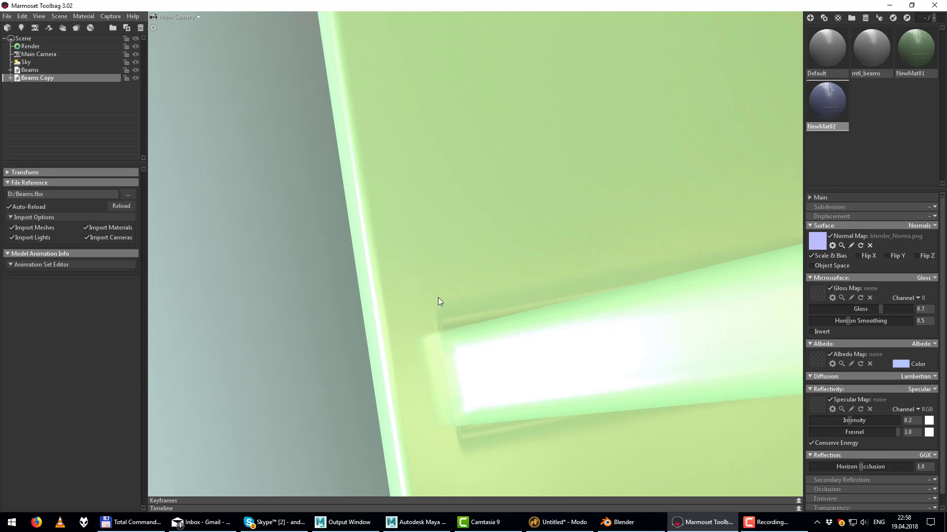
pyautogui.moveTo(437, 297)
pyautogui.mouseDown()
pyautogui.moveTo(517, 217)
pyautogui.moveTo(520, 251)
pyautogui.moveTo(534, 225)
pyautogui.moveTo(517, 168)
pyautogui.moveTo(493, 188)
pyautogui.moveTo(548, 130)
pyautogui.moveTo(518, 212)
pyautogui.moveTo(474, 268)
pyautogui.moveTo(492, 260)
pyautogui.moveTo(507, 302)
pyautogui.moveTo(516, 280)
pyautogui.mouseUp()
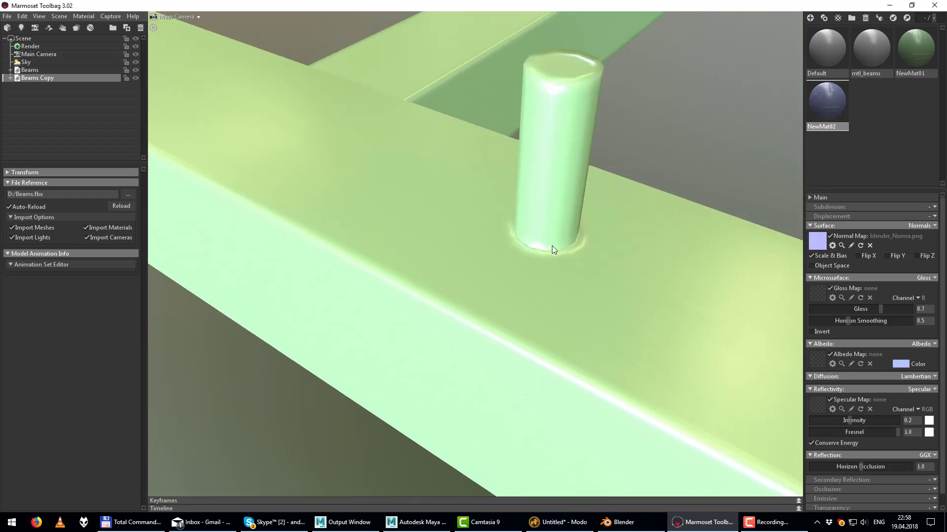
pyautogui.moveTo(531, 247)
pyautogui.mouseDown()
pyautogui.moveTo(362, 256)
pyautogui.moveTo(487, 260)
pyautogui.moveTo(433, 265)
pyautogui.moveTo(501, 249)
pyautogui.moveTo(372, 248)
pyautogui.mouseUp()
pyautogui.moveTo(490, 235)
pyautogui.mouseDown()
pyautogui.moveTo(469, 208)
pyautogui.moveTo(491, 230)
pyautogui.moveTo(428, 225)
pyautogui.moveTo(494, 226)
pyautogui.moveTo(466, 231)
pyautogui.mouseUp()
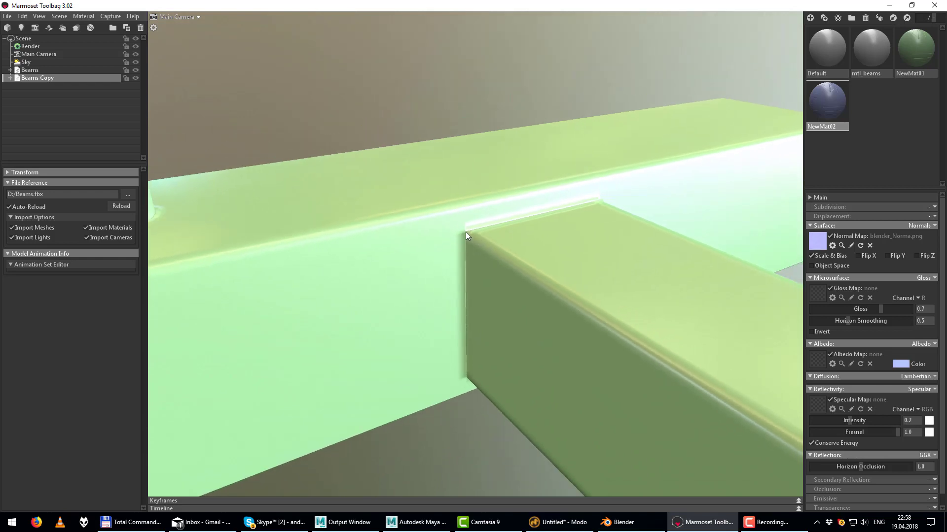
pyautogui.moveTo(510, 254)
pyautogui.mouseDown()
pyautogui.moveTo(662, 296)
pyautogui.moveTo(603, 282)
pyautogui.moveTo(552, 248)
pyautogui.moveTo(555, 274)
pyautogui.moveTo(541, 295)
pyautogui.moveTo(585, 318)
pyautogui.moveTo(445, 303)
pyautogui.moveTo(471, 284)
pyautogui.moveTo(514, 317)
pyautogui.moveTo(422, 307)
pyautogui.moveTo(511, 326)
pyautogui.moveTo(446, 300)
pyautogui.moveTo(535, 329)
pyautogui.moveTo(581, 301)
pyautogui.moveTo(442, 299)
pyautogui.moveTo(518, 293)
pyautogui.moveTo(443, 296)
pyautogui.moveTo(502, 294)
pyautogui.moveTo(525, 267)
pyautogui.moveTo(526, 306)
pyautogui.moveTo(501, 279)
pyautogui.moveTo(442, 287)
pyautogui.moveTo(499, 290)
pyautogui.moveTo(473, 225)
pyautogui.moveTo(529, 386)
pyautogui.mouseUp()
pyautogui.click(513, 316)
pyautogui.click(535, 329)
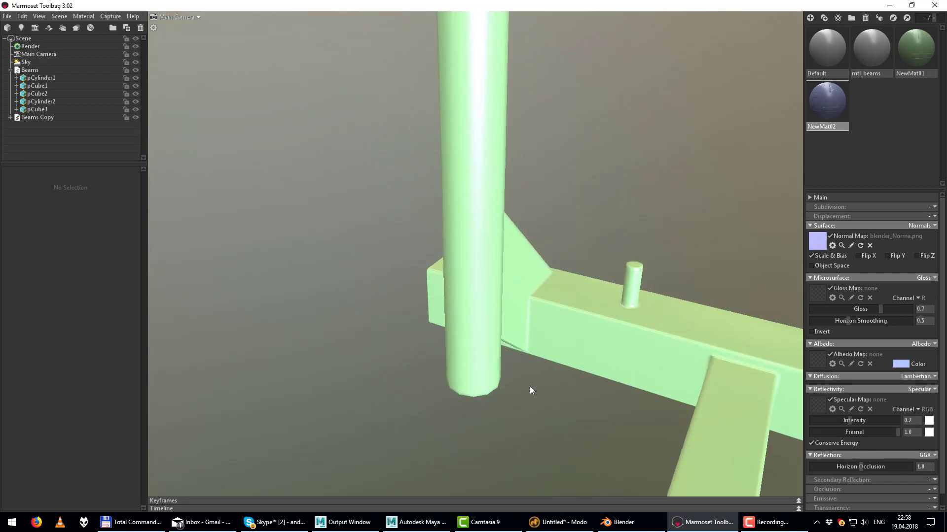
pyautogui.moveTo(492, 124)
pyautogui.mouseDown()
pyautogui.moveTo(557, 328)
pyautogui.moveTo(615, 321)
pyautogui.moveTo(598, 323)
pyautogui.moveTo(465, 260)
pyautogui.moveTo(507, 199)
pyautogui.moveTo(497, 355)
pyautogui.moveTo(507, 260)
pyautogui.moveTo(461, 273)
pyautogui.moveTo(555, 197)
pyautogui.moveTo(416, 195)
pyautogui.moveTo(458, 175)
pyautogui.moveTo(435, 216)
pyautogui.moveTo(502, 173)
pyautogui.moveTo(528, 190)
pyautogui.moveTo(410, 182)
pyautogui.moveTo(519, 276)
pyautogui.moveTo(510, 241)
pyautogui.moveTo(475, 276)
pyautogui.moveTo(484, 269)
pyautogui.moveTo(490, 285)
pyautogui.moveTo(485, 277)
pyautogui.moveTo(562, 293)
pyautogui.moveTo(522, 306)
pyautogui.moveTo(542, 301)
pyautogui.moveTo(537, 312)
pyautogui.moveTo(557, 321)
pyautogui.moveTo(584, 289)
pyautogui.moveTo(539, 280)
pyautogui.moveTo(551, 287)
pyautogui.moveTo(479, 344)
pyautogui.moveTo(433, 321)
pyautogui.moveTo(487, 378)
pyautogui.moveTo(482, 222)
pyautogui.moveTo(469, 188)
pyautogui.moveTo(509, 276)
pyautogui.moveTo(548, 289)
pyautogui.moveTo(454, 293)
pyautogui.moveTo(500, 365)
pyautogui.moveTo(514, 321)
pyautogui.moveTo(492, 353)
pyautogui.moveTo(440, 352)
pyautogui.moveTo(492, 306)
pyautogui.moveTo(525, 364)
pyautogui.moveTo(519, 354)
pyautogui.moveTo(638, 345)
pyautogui.moveTo(566, 342)
pyautogui.moveTo(586, 370)
pyautogui.mouseUp()
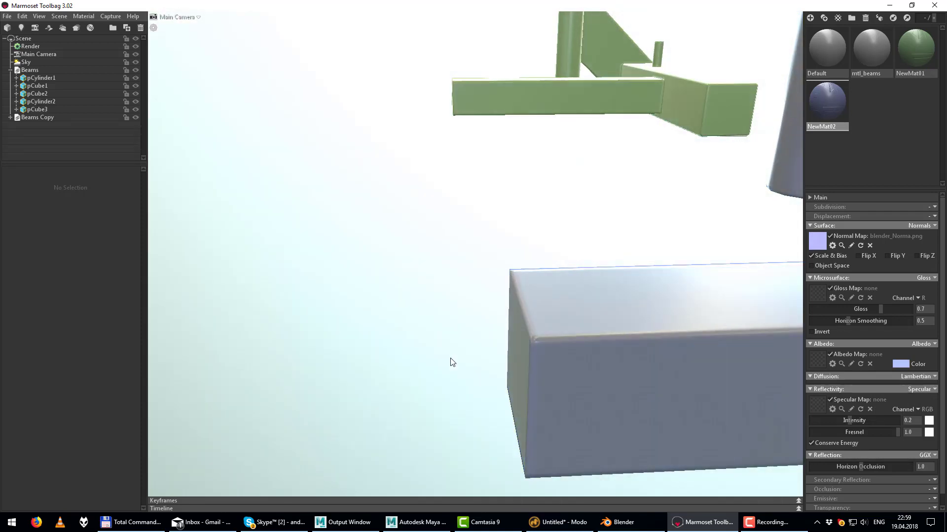
pyautogui.moveTo(452, 362)
pyautogui.mouseDown()
pyautogui.moveTo(578, 356)
pyautogui.moveTo(652, 338)
pyautogui.moveTo(528, 293)
pyautogui.moveTo(558, 326)
pyautogui.moveTo(554, 340)
pyautogui.moveTo(433, 344)
pyautogui.moveTo(486, 324)
pyautogui.moveTo(495, 348)
pyautogui.moveTo(368, 351)
pyautogui.moveTo(542, 359)
pyautogui.moveTo(507, 335)
pyautogui.moveTo(523, 321)
pyautogui.moveTo(487, 319)
pyautogui.moveTo(515, 338)
pyautogui.moveTo(380, 332)
pyautogui.moveTo(446, 316)
pyautogui.moveTo(434, 310)
pyautogui.mouseUp()
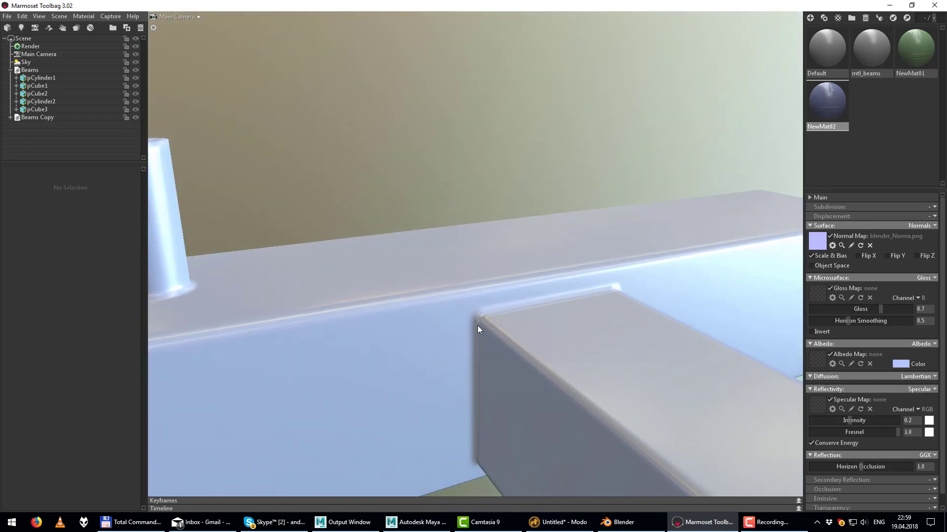
pyautogui.click(464, 318)
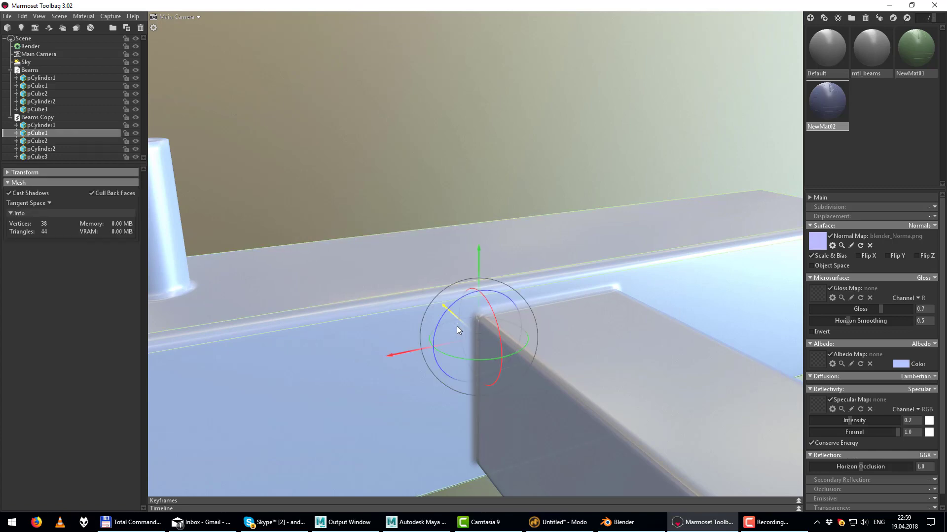
pyautogui.moveTo(457, 326)
pyautogui.mouseDown()
pyautogui.moveTo(410, 313)
pyautogui.moveTo(371, 321)
pyautogui.moveTo(524, 340)
pyautogui.moveTo(465, 337)
pyautogui.moveTo(441, 400)
pyautogui.moveTo(482, 342)
pyautogui.moveTo(406, 329)
pyautogui.moveTo(483, 301)
pyautogui.moveTo(544, 338)
pyautogui.moveTo(430, 338)
pyautogui.moveTo(600, 317)
pyautogui.moveTo(599, 285)
pyautogui.moveTo(537, 296)
pyautogui.moveTo(529, 314)
pyautogui.moveTo(586, 289)
pyautogui.moveTo(552, 270)
pyautogui.moveTo(346, 283)
pyautogui.moveTo(627, 275)
pyautogui.moveTo(466, 279)
pyautogui.moveTo(587, 252)
pyautogui.moveTo(525, 247)
pyautogui.moveTo(534, 297)
pyautogui.moveTo(360, 317)
pyautogui.moveTo(424, 330)
pyautogui.moveTo(498, 321)
pyautogui.moveTo(348, 327)
pyautogui.moveTo(507, 328)
pyautogui.moveTo(374, 322)
pyautogui.moveTo(557, 285)
pyautogui.moveTo(548, 313)
pyautogui.moveTo(638, 316)
pyautogui.moveTo(554, 310)
pyautogui.moveTo(578, 277)
pyautogui.moveTo(590, 304)
pyautogui.moveTo(467, 302)
pyautogui.moveTo(676, 302)
pyautogui.moveTo(616, 309)
pyautogui.moveTo(517, 264)
pyautogui.moveTo(576, 324)
pyautogui.moveTo(518, 297)
pyautogui.moveTo(567, 295)
pyautogui.moveTo(487, 304)
pyautogui.moveTo(485, 319)
pyautogui.moveTo(563, 312)
pyautogui.moveTo(474, 310)
pyautogui.mouseUp()
pyautogui.scroll(-3, 586, 289)
pyautogui.click(346, 284)
pyautogui.moveTo(549, 302)
pyautogui.mouseDown()
pyautogui.moveTo(575, 301)
pyautogui.moveTo(563, 288)
pyautogui.moveTo(529, 284)
pyautogui.moveTo(539, 281)
pyautogui.mouseUp()
pyautogui.moveTo(538, 281)
pyautogui.mouseDown(button='right')
pyautogui.moveTo(417, 295)
pyautogui.moveTo(495, 290)
pyautogui.mouseUp(button='right')
pyautogui.moveTo(494, 289)
pyautogui.mouseDown()
pyautogui.moveTo(486, 274)
pyautogui.moveTo(598, 265)
pyautogui.mouseUp()
pyautogui.moveTo(598, 264); pyautogui.dragTo(594, 315, button='right')
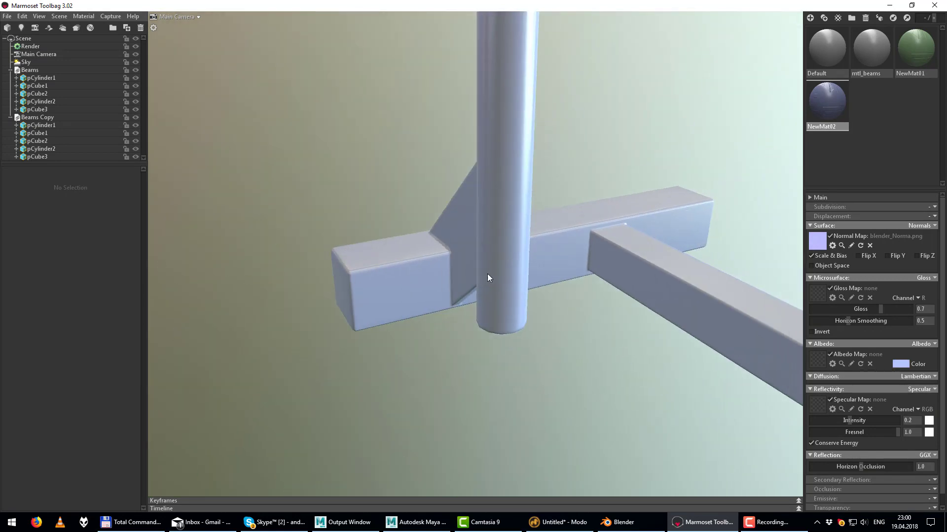
pyautogui.moveTo(594, 312)
pyautogui.mouseDown()
pyautogui.moveTo(540, 293)
pyautogui.moveTo(390, 294)
pyautogui.moveTo(537, 295)
pyautogui.moveTo(423, 299)
pyautogui.moveTo(463, 296)
pyautogui.moveTo(390, 281)
pyautogui.moveTo(572, 281)
pyautogui.mouseUp()
pyautogui.scroll(-3, 445, 291)
pyautogui.scroll(-3, 448, 287)
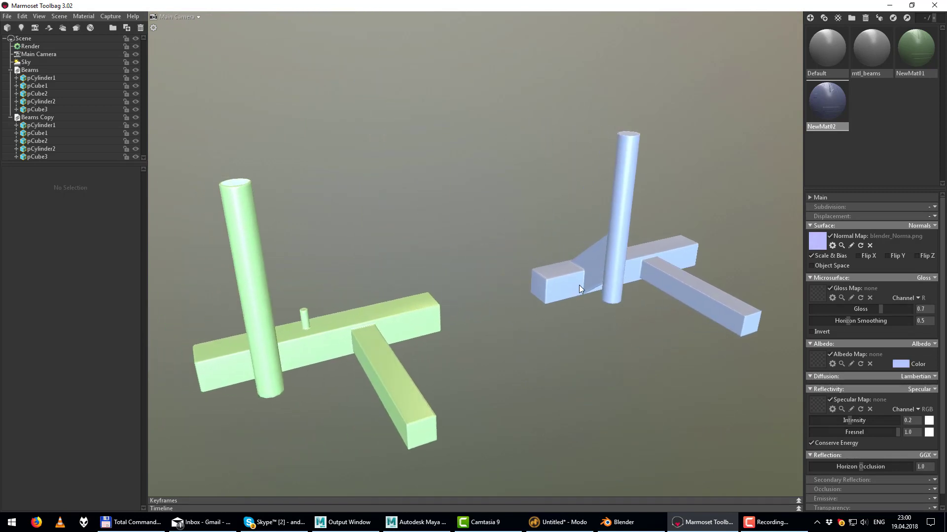
pyautogui.moveTo(552, 264); pyautogui.dragTo(549, 267)
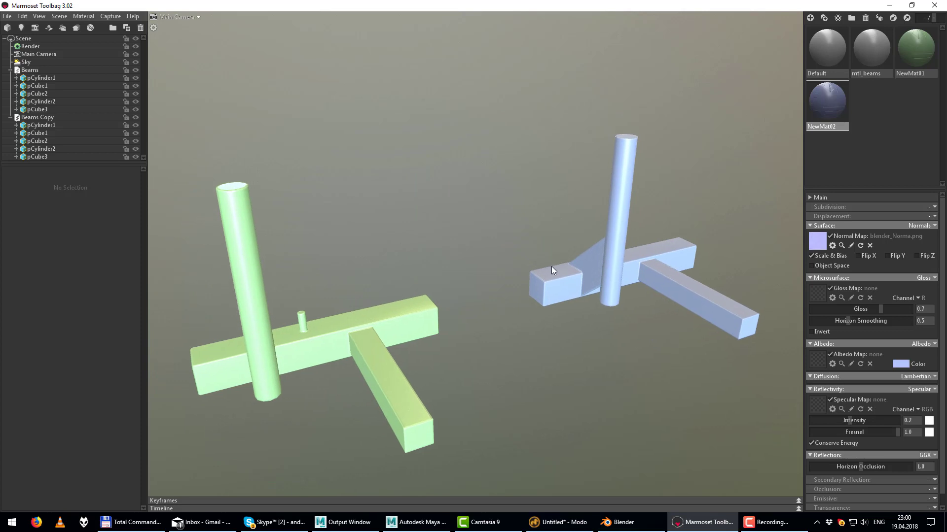
# Step: Launch Photoshop and open the Modo normal map from the desktop
pyautogui.press('super')
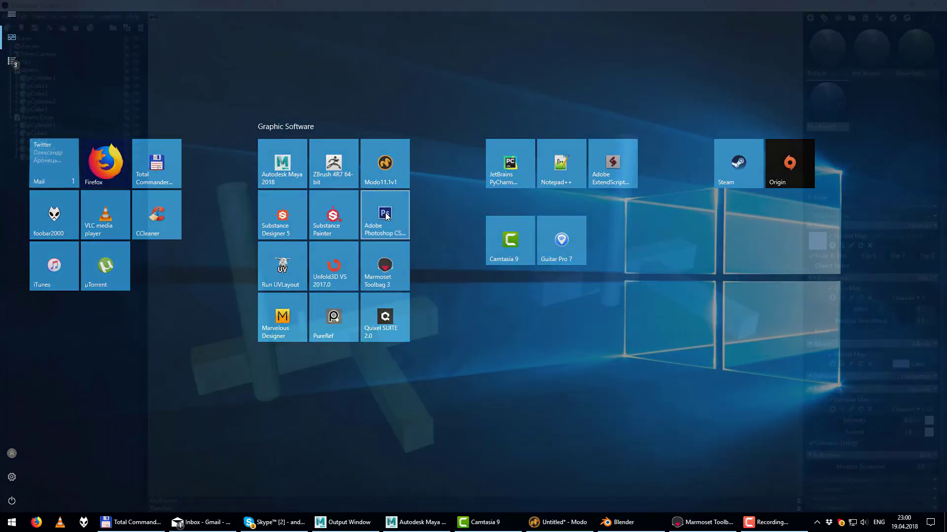
pyautogui.click(385, 214)
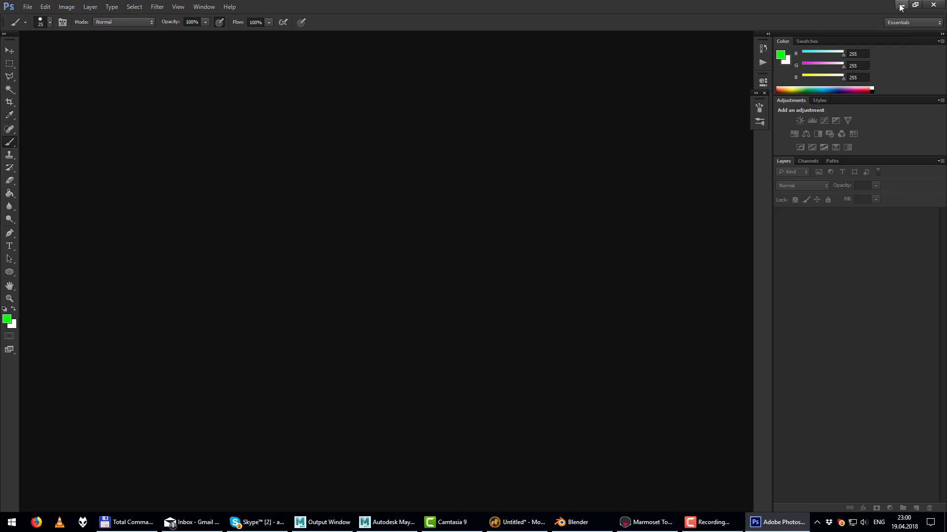
pyautogui.press('super+d')
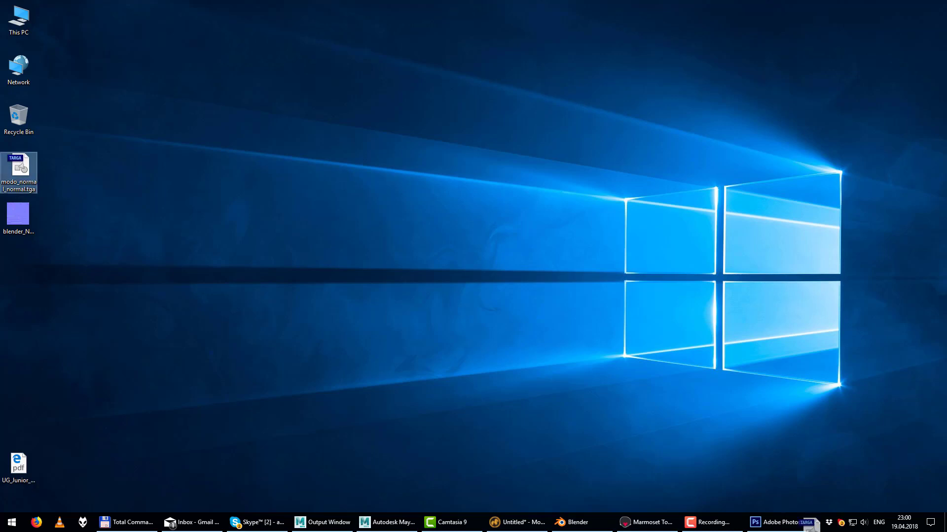
pyautogui.moveTo(773, 524); pyautogui.dragTo(774, 524)
pyautogui.moveTo(320, 267); pyautogui.dragTo(319, 268)
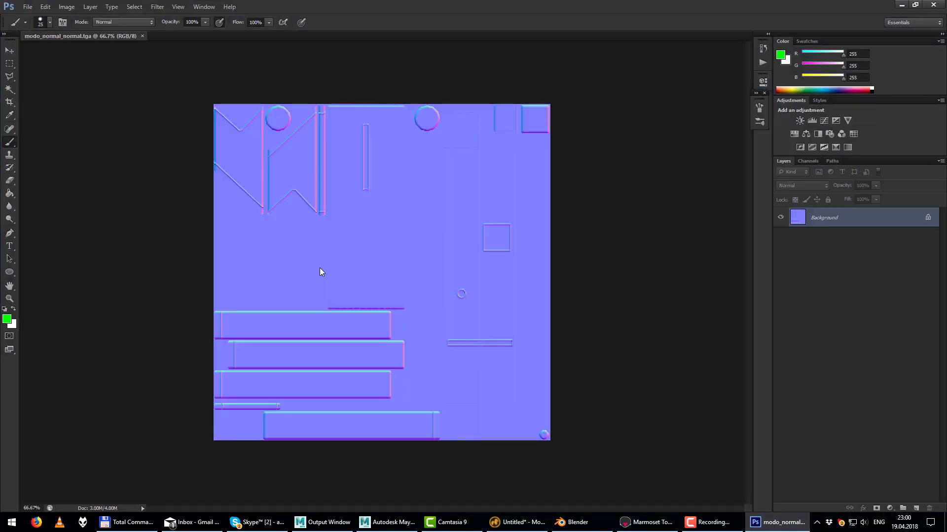
# Step: Place the Blender normal map onto the canvas as a new layer
pyautogui.press('super+d')
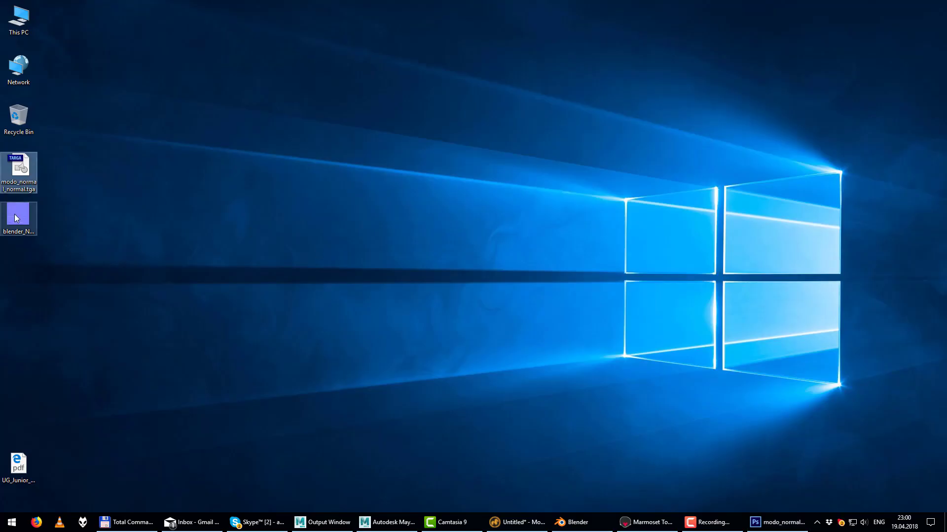
pyautogui.moveTo(780, 521); pyautogui.dragTo(781, 521)
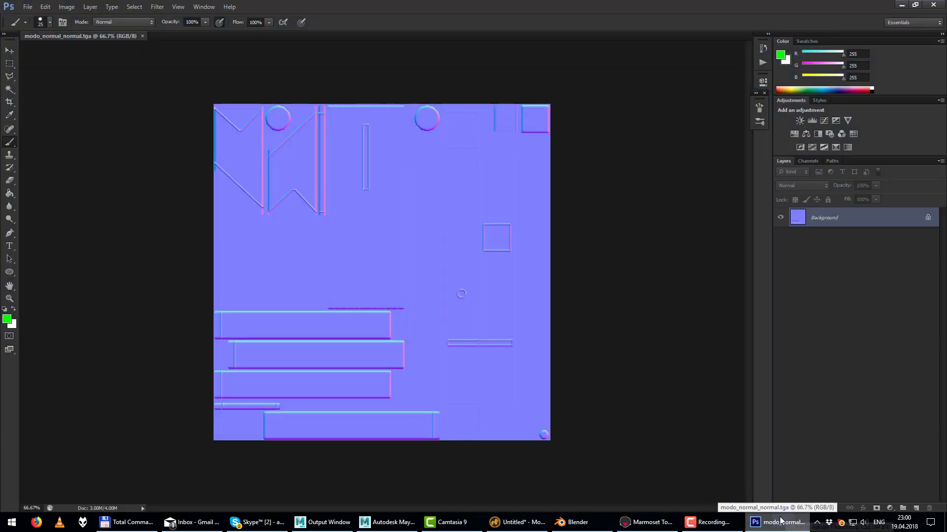
pyautogui.moveTo(778, 248); pyautogui.dragTo(494, 237)
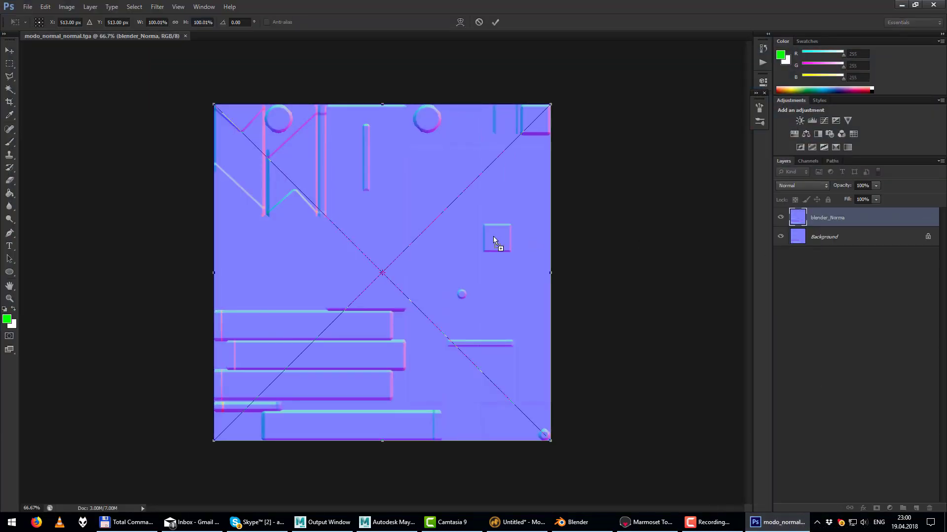
pyautogui.press('Return')
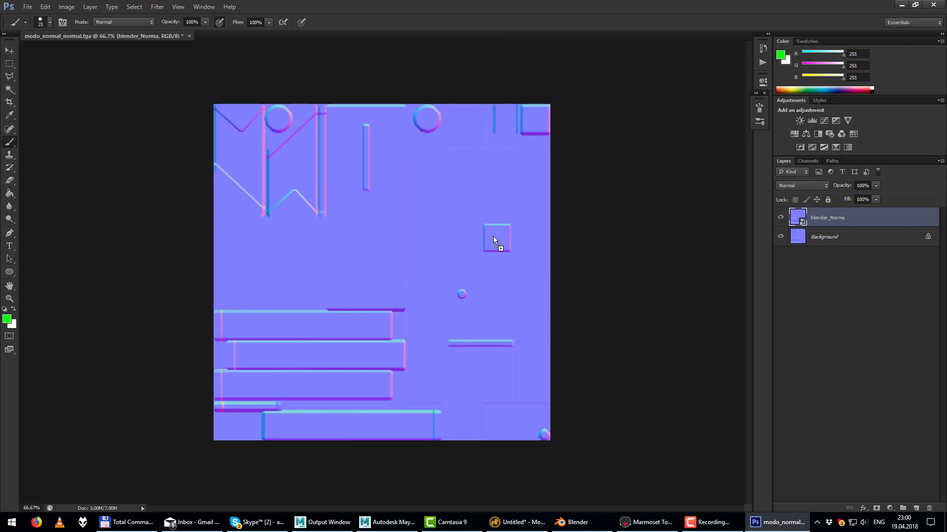
# Step: Hide blender_Norma, convert Background to a layer named modo_normal, and zoom in
pyautogui.click(780, 218)
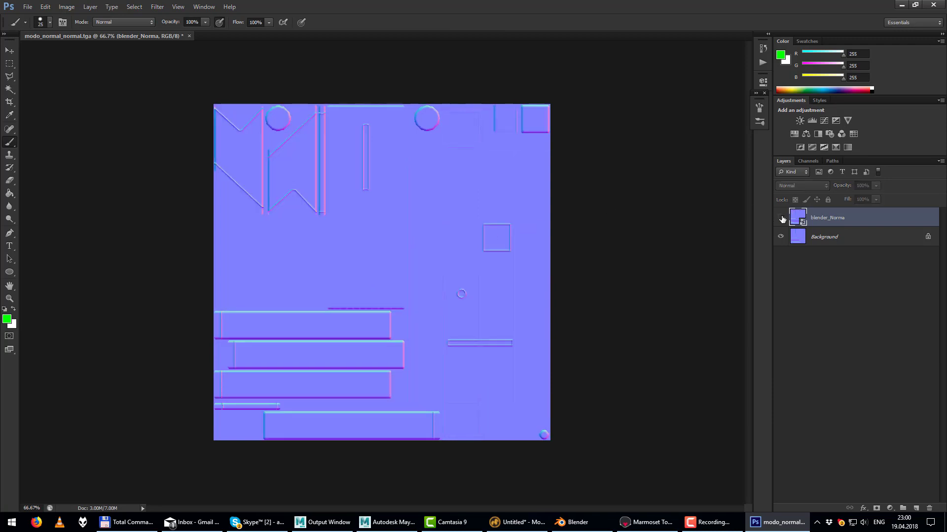
pyautogui.click(799, 237)
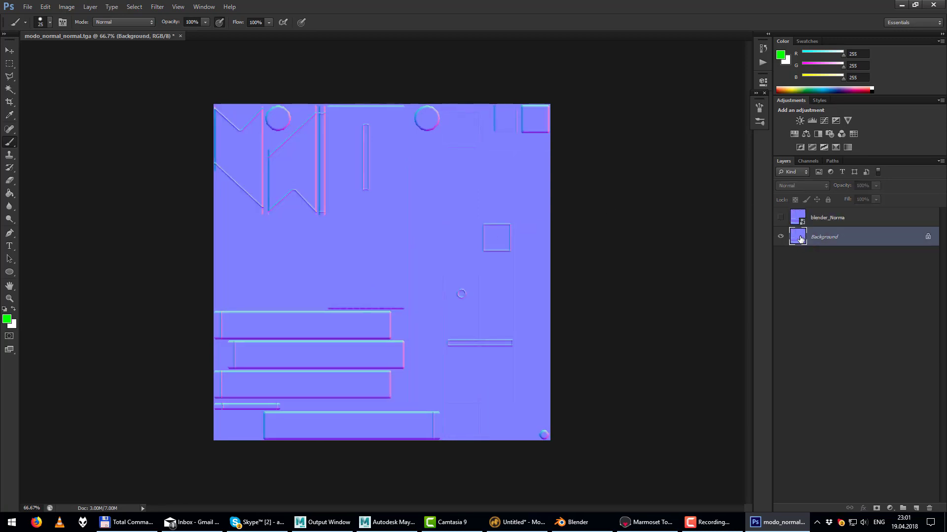
pyautogui.doubleClick(799, 237)
pyautogui.click(555, 168)
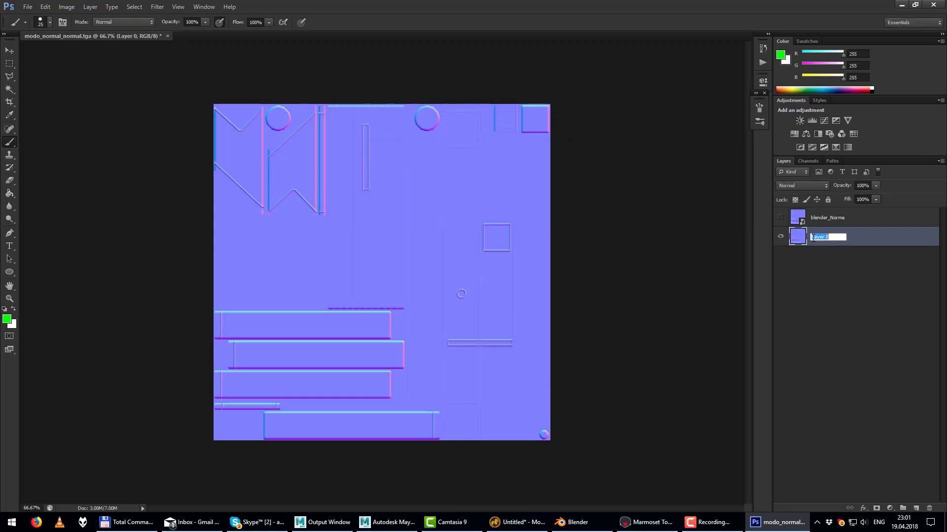
pyautogui.write('modo_norma')
pyautogui.write('l')
pyautogui.press('Return')
pyautogui.keyDown('alt'); pyautogui.scroll(3, 521, 238); pyautogui.keyUp('alt')
pyautogui.keyDown('alt'); pyautogui.scroll(3, 522, 212); pyautogui.keyUp('alt')
pyautogui.keyDown('alt'); pyautogui.scroll(2, 578, 194); pyautogui.keyUp('alt')
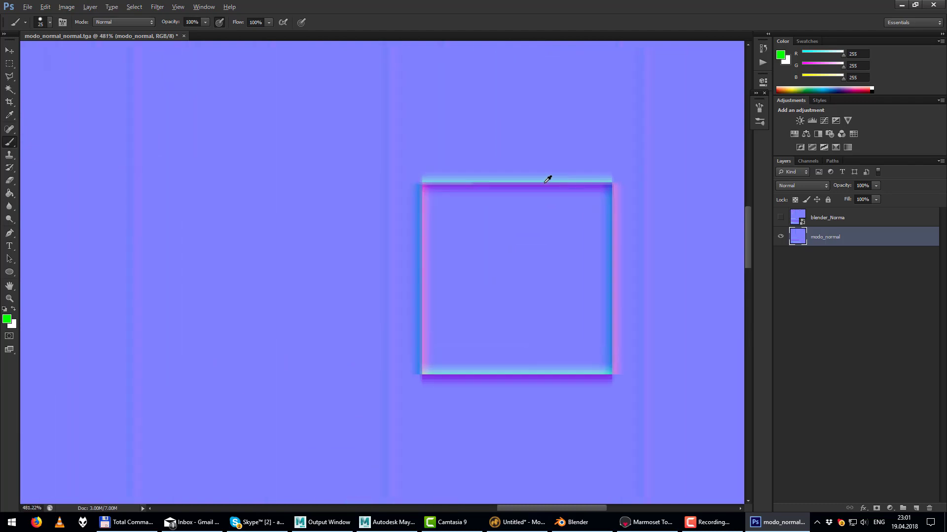
pyautogui.keyDown('alt'); pyautogui.scroll(2, 549, 177); pyautogui.keyUp('alt')
pyautogui.keyDown('alt'); pyautogui.scroll(2, 359, 177); pyautogui.keyUp('alt')
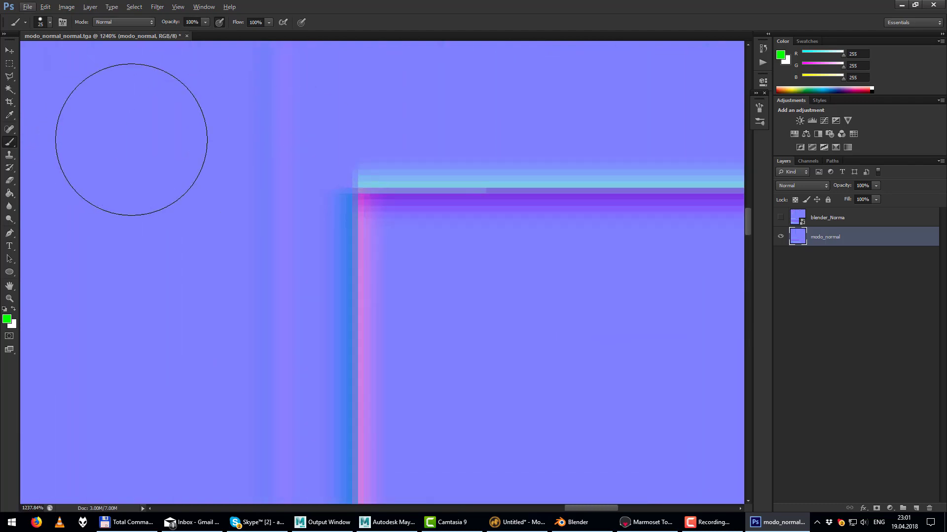
# Step: Shrink the brush to 1 px and paint, then clear, green test marks near the square's corner
pyautogui.click(801, 220)
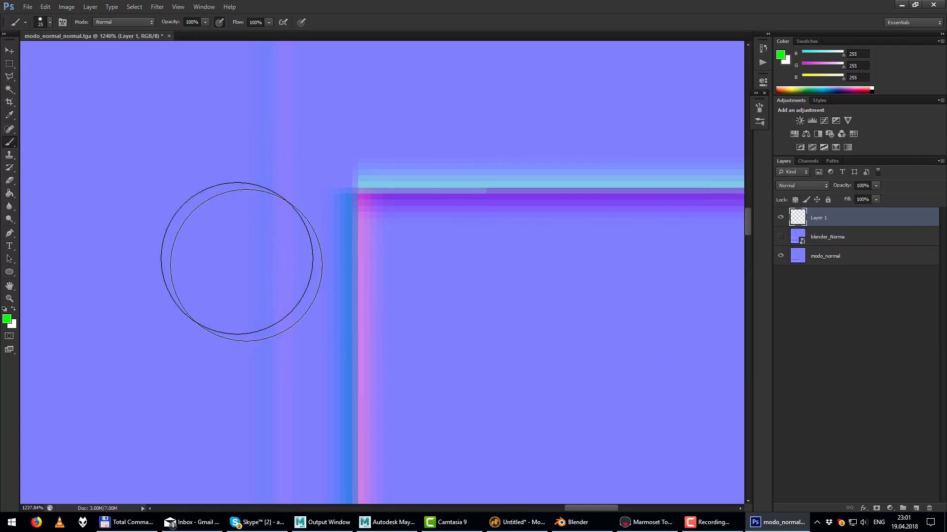
pyautogui.press('[')
pyautogui.press('[')
pyautogui.press('[')
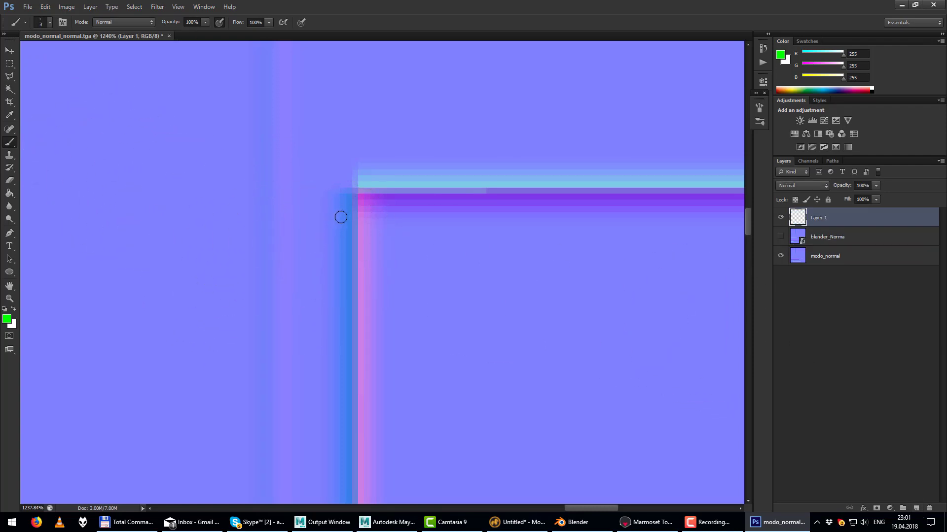
pyautogui.moveTo(369, 146); pyautogui.dragTo(367, 142)
pyautogui.keyDown('alt'); pyautogui.scroll(-3, 401, 200); pyautogui.keyUp('alt')
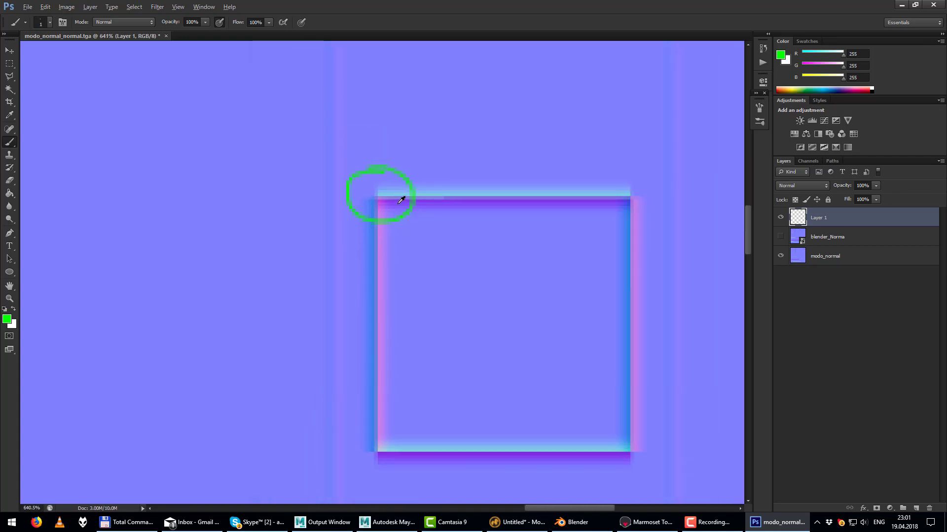
pyautogui.keyDown('alt'); pyautogui.scroll(-1, 402, 197); pyautogui.keyUp('alt')
pyautogui.keyDown('alt'); pyautogui.scroll(4, 399, 169); pyautogui.keyUp('alt')
pyautogui.keyDown('alt'); pyautogui.scroll(2, 369, 193); pyautogui.keyUp('alt')
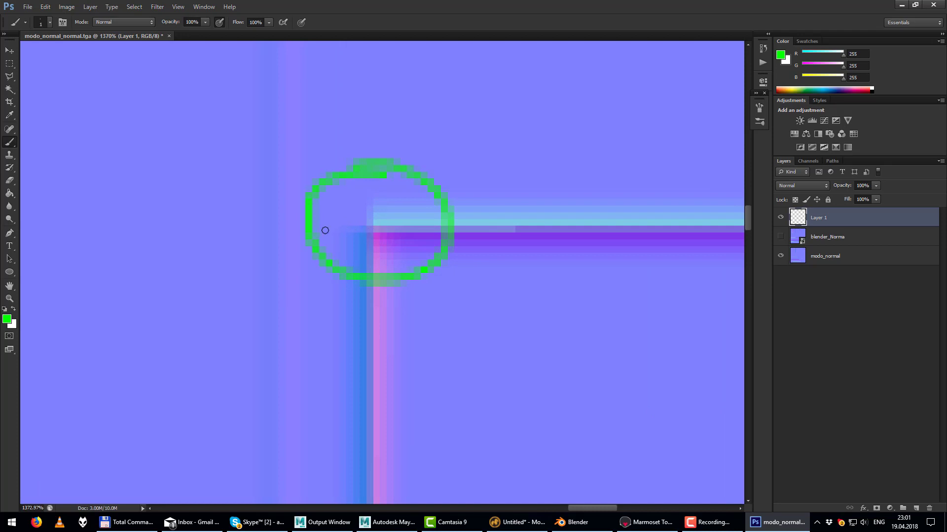
pyautogui.moveTo(370, 182)
pyautogui.mouseDown()
pyautogui.moveTo(372, 229)
pyautogui.moveTo(295, 224)
pyautogui.mouseUp()
pyautogui.press('Delete')
# Step: Paint a green stroke along the square's left edge, then undo it
pyautogui.keyDown('alt'); pyautogui.scroll(-4, 450, 234); pyautogui.keyUp('alt')
pyautogui.keyDown('alt'); pyautogui.scroll(-3, 486, 253); pyautogui.keyUp('alt')
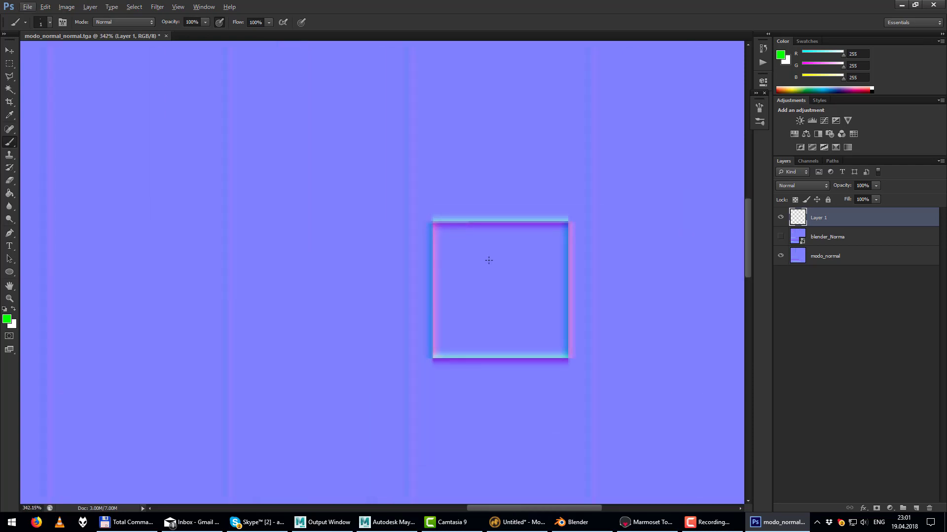
pyautogui.keyDown('alt'); pyautogui.scroll(2, 489, 259); pyautogui.keyUp('alt')
pyautogui.keyDown('alt'); pyautogui.scroll(3, 490, 264); pyautogui.keyUp('alt')
pyautogui.keyDown('alt'); pyautogui.scroll(-2, 473, 261); pyautogui.keyUp('alt')
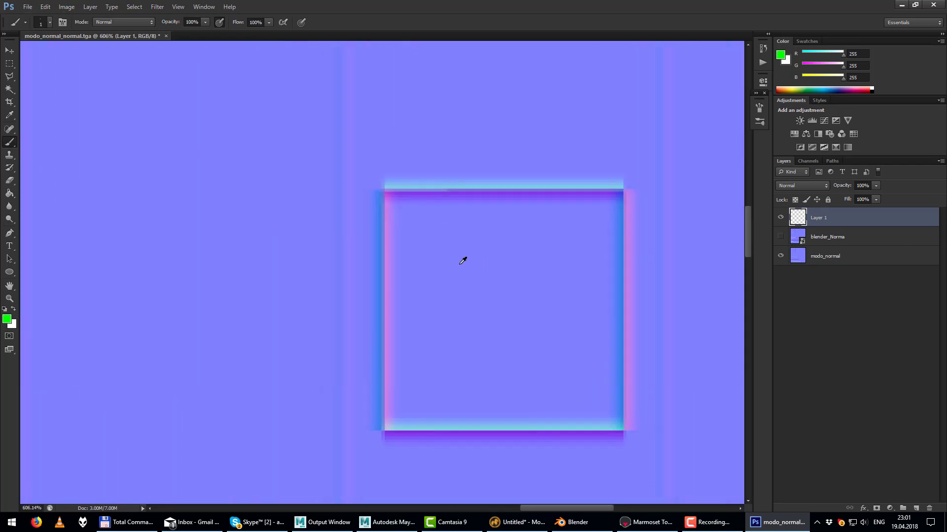
pyautogui.keyDown('alt'); pyautogui.scroll(-2, 454, 257); pyautogui.keyUp('alt')
pyautogui.keyDown('alt'); pyautogui.scroll(1, 450, 255); pyautogui.keyUp('alt')
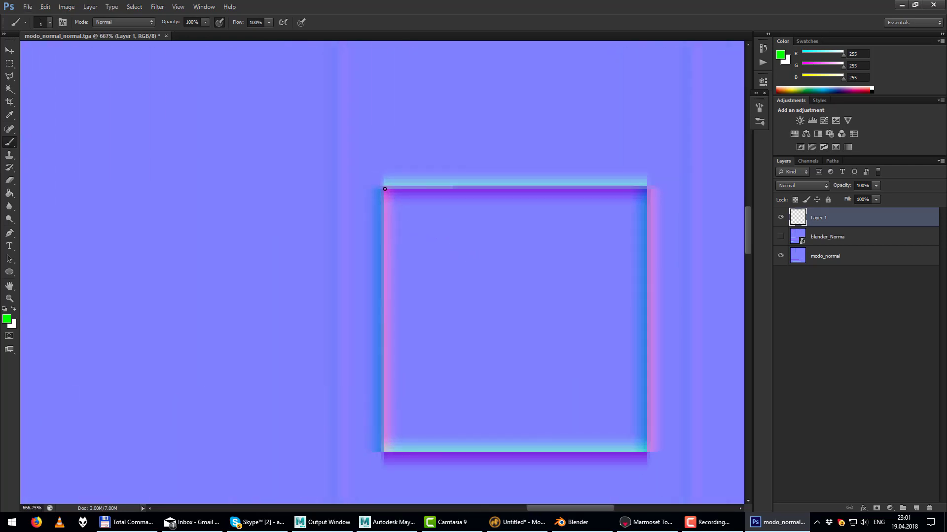
pyautogui.scroll(-2, 434, 227)
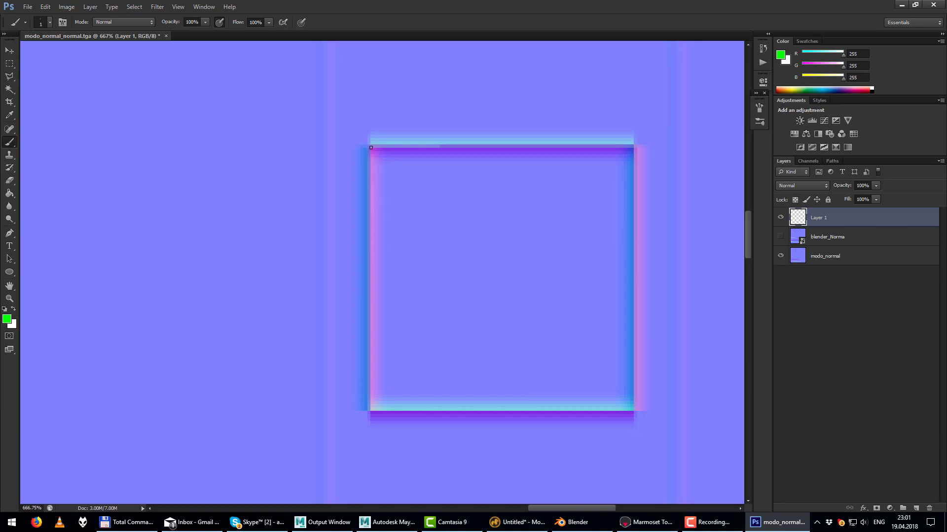
pyautogui.moveTo(371, 147); pyautogui.dragTo(371, 237)
pyautogui.hotkey('ctrl', 'z')
pyautogui.scroll(-1, 400, 381)
pyautogui.scroll(-1, 387, 364)
pyautogui.scroll(1, 391, 355)
pyautogui.keyDown('alt'); pyautogui.scroll(-8, 411, 300); pyautogui.keyUp('alt')
pyautogui.keyDown('alt'); pyautogui.scroll(4, 336, 265); pyautogui.keyUp('alt')
pyautogui.keyDown('alt'); pyautogui.scroll(1, 327, 267); pyautogui.keyUp('alt')
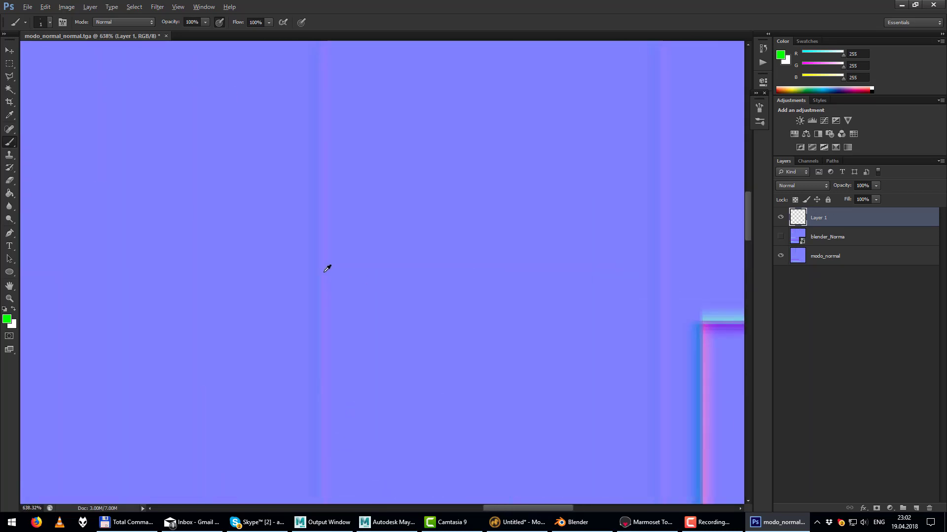
pyautogui.keyDown('alt'); pyautogui.scroll(-3, 352, 224); pyautogui.keyUp('alt')
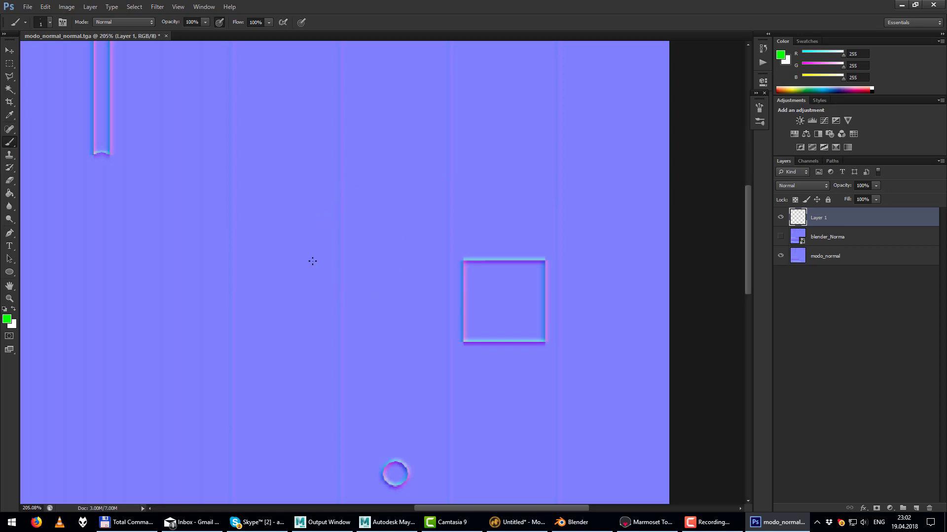
# Step: Pan to the small square and toggle blender_Norma on and off to compare with Modo
pyautogui.keyDown('alt'); pyautogui.scroll(2, 313, 260); pyautogui.keyUp('alt')
pyautogui.keyDown('alt'); pyautogui.scroll(-3, 316, 257); pyautogui.keyUp('alt')
pyautogui.moveTo(271, 248)
pyautogui.mouseDown()
pyautogui.moveTo(358, 286)
pyautogui.moveTo(387, 319)
pyautogui.moveTo(494, 364)
pyautogui.moveTo(387, 370)
pyautogui.mouseUp()
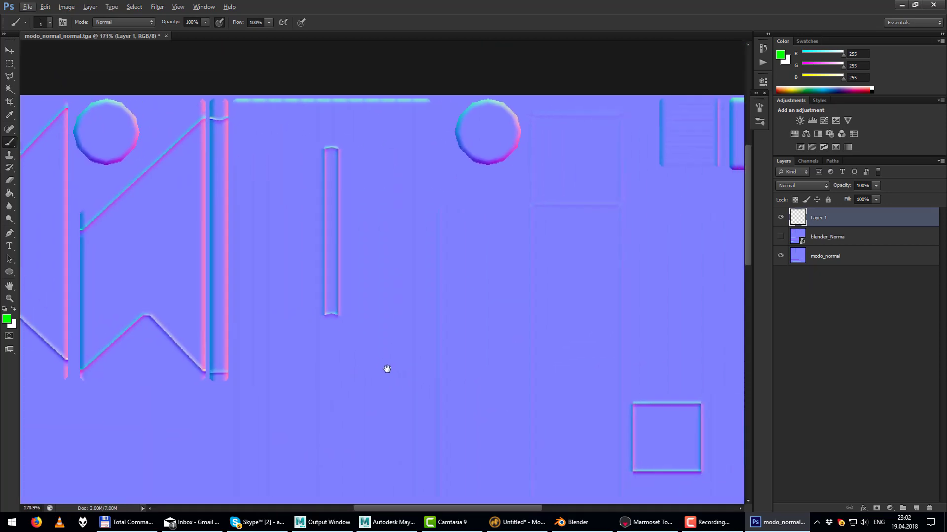
pyautogui.click(780, 237)
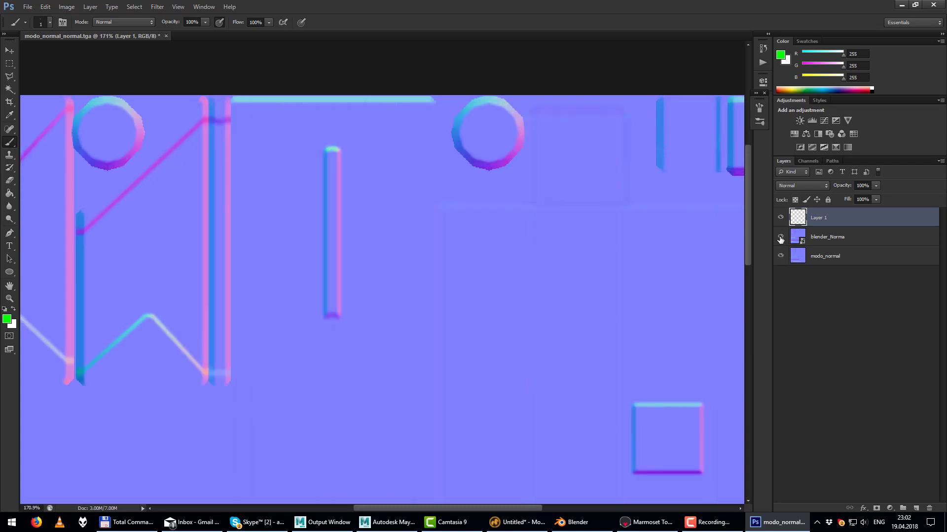
pyautogui.moveTo(484, 301); pyautogui.dragTo(314, 189)
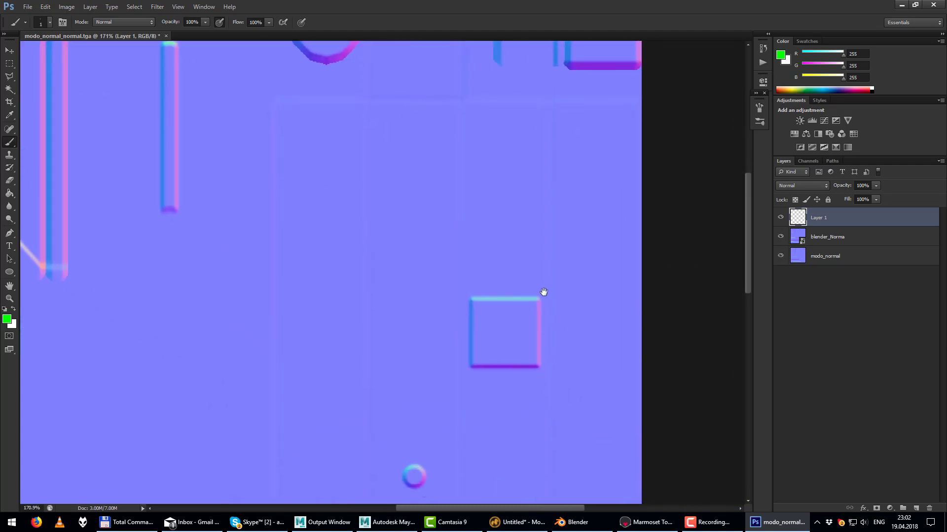
pyautogui.moveTo(543, 293); pyautogui.dragTo(536, 178)
pyautogui.click(780, 238)
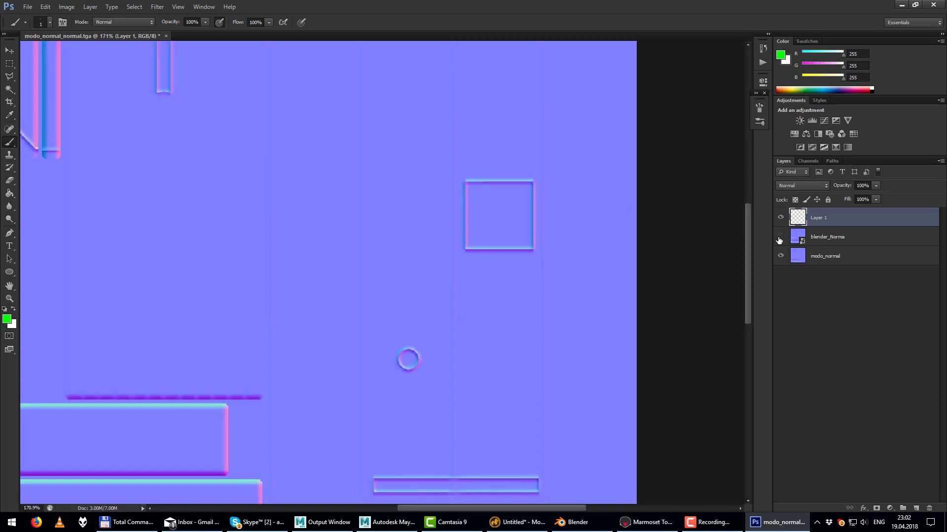
pyautogui.click(780, 238)
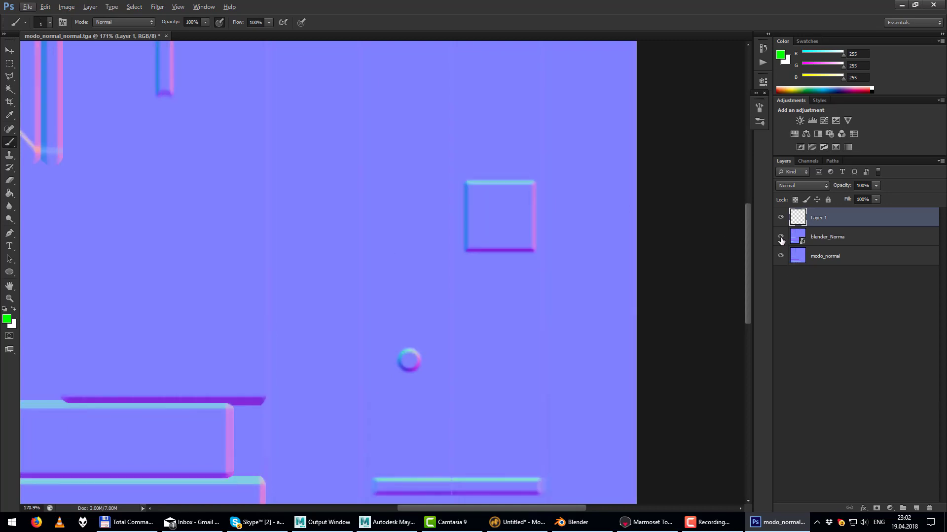
pyautogui.click(780, 238)
# Step: Sketch green marks near the dot and square corner, undoing the corner circle
pyautogui.keyDown('alt'); pyautogui.scroll(2, 380, 332); pyautogui.keyUp('alt')
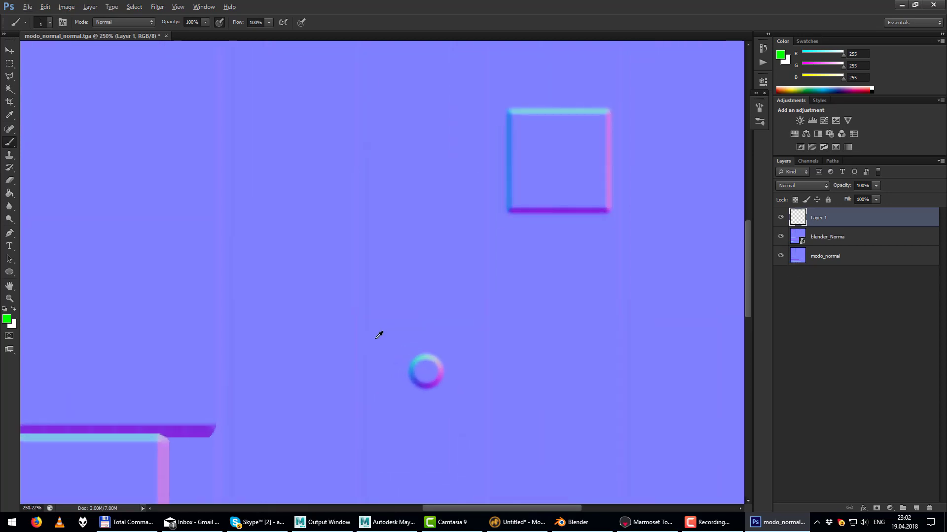
pyautogui.keyDown('alt'); pyautogui.scroll(2, 384, 331); pyautogui.keyUp('alt')
pyautogui.press('alt')
pyautogui.moveTo(328, 240)
pyautogui.mouseDown()
pyautogui.moveTo(425, 262)
pyautogui.moveTo(302, 238)
pyautogui.mouseUp()
pyautogui.keyDown('alt'); pyautogui.scroll(-4, 379, 248); pyautogui.keyUp('alt')
pyautogui.keyDown('alt'); pyautogui.scroll(-3, 380, 249); pyautogui.keyUp('alt')
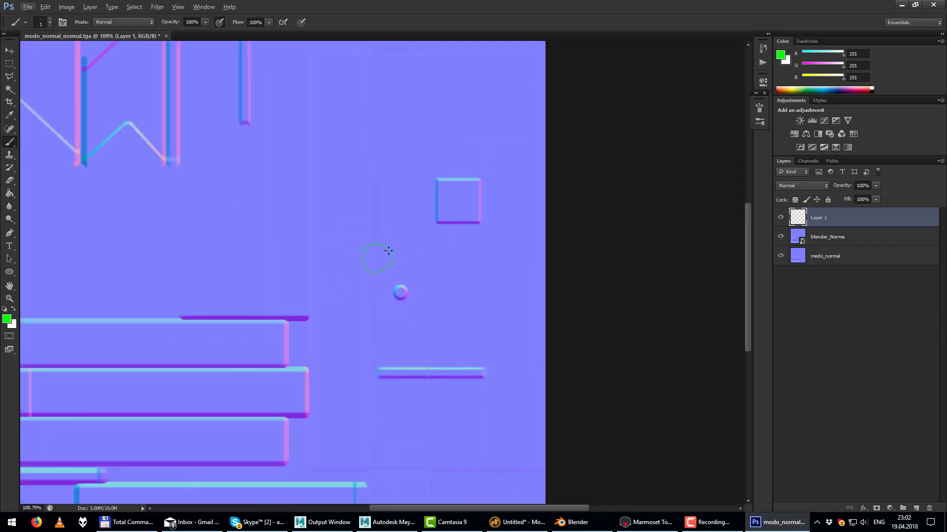
pyautogui.keyDown('alt'); pyautogui.scroll(5, 451, 180); pyautogui.keyUp('alt')
pyautogui.keyDown('alt'); pyautogui.scroll(3, 434, 179); pyautogui.keyUp('alt')
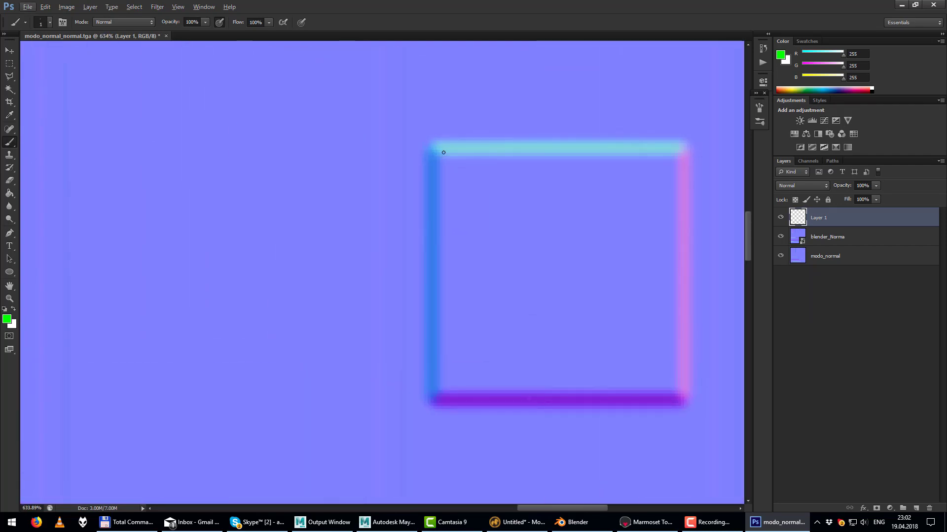
pyautogui.moveTo(423, 169); pyautogui.dragTo(417, 133)
pyautogui.hotkey('ctrl', 'z')
pyautogui.press('alt')
# Step: Pan across the map and zoom back out to see the whole normal map
pyautogui.keyDown('alt'); pyautogui.scroll(-2, 506, 203); pyautogui.keyUp('alt')
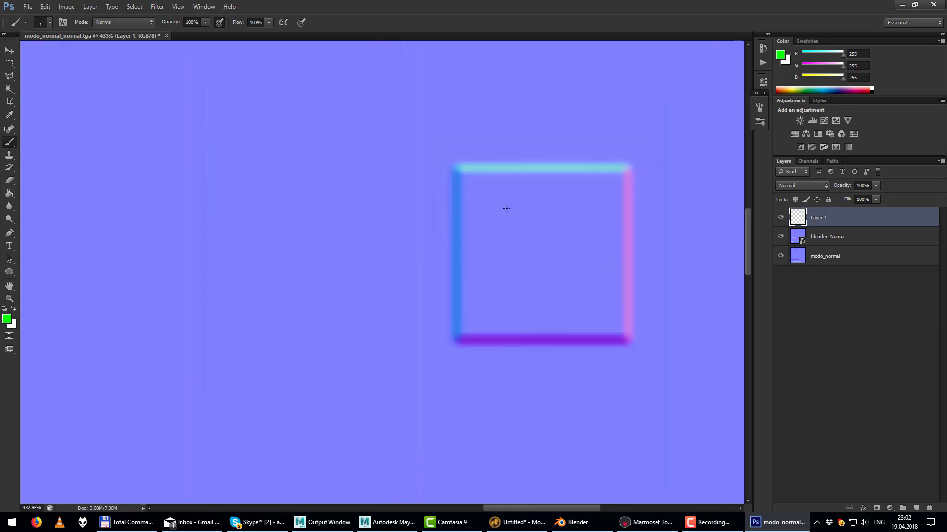
pyautogui.moveTo(543, 211)
pyautogui.mouseDown()
pyautogui.moveTo(484, 218)
pyautogui.moveTo(465, 241)
pyautogui.moveTo(471, 255)
pyautogui.mouseUp()
pyautogui.keyDown('alt'); pyautogui.scroll(-3, 471, 254); pyautogui.keyUp('alt')
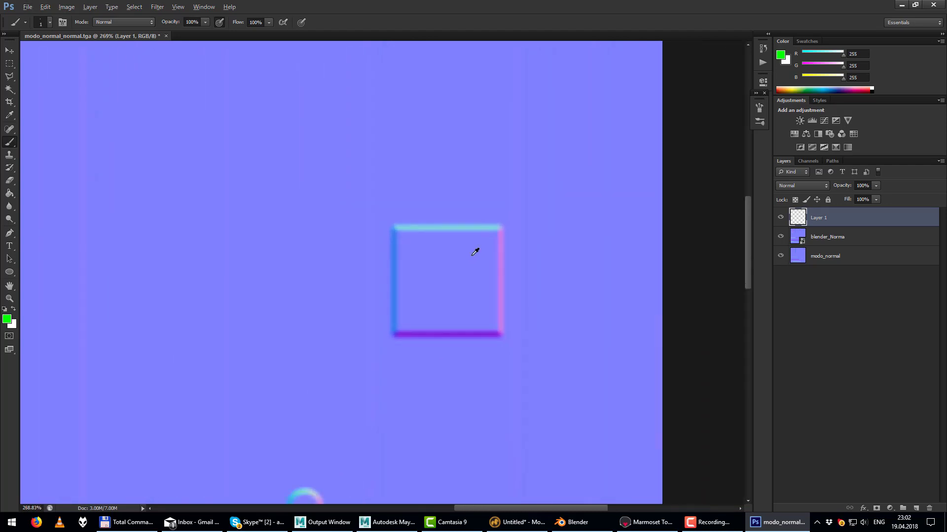
pyautogui.keyDown('alt'); pyautogui.scroll(-1, 471, 254); pyautogui.keyUp('alt')
pyautogui.keyDown('alt'); pyautogui.scroll(-2, 472, 254); pyautogui.keyUp('alt')
pyautogui.moveTo(226, 247); pyautogui.dragTo(402, 264)
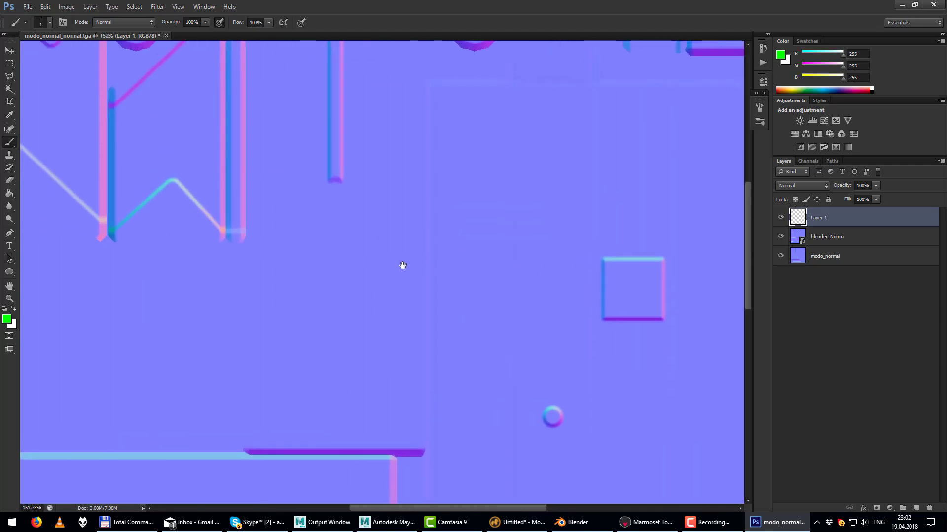
pyautogui.keyDown('alt'); pyautogui.scroll(-2, 421, 252); pyautogui.keyUp('alt')
pyautogui.keyDown('alt'); pyautogui.scroll(-1, 388, 299); pyautogui.keyUp('alt')
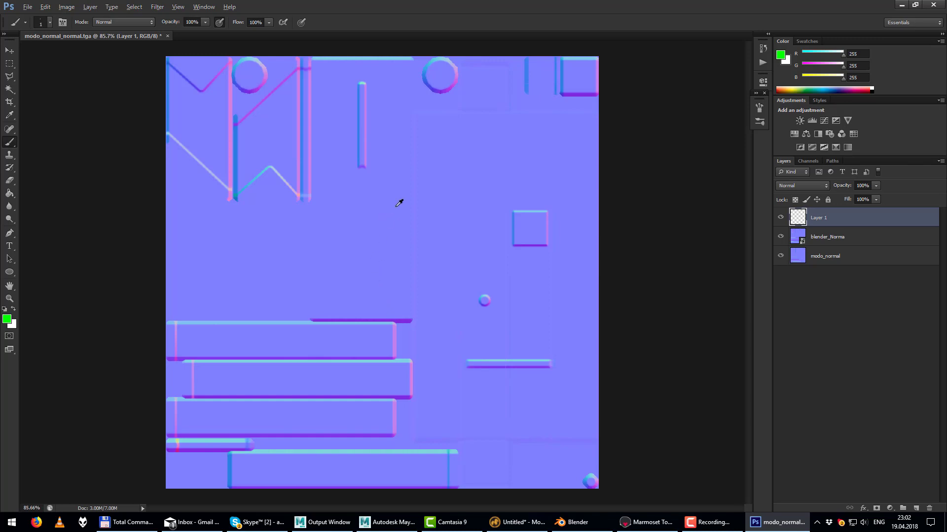
pyautogui.keyDown('alt'); pyautogui.scroll(1, 393, 232); pyautogui.keyUp('alt')
pyautogui.keyDown('alt'); pyautogui.scroll(1, 393, 232); pyautogui.keyUp('alt')
pyautogui.keyDown('alt'); pyautogui.scroll(-1, 393, 232); pyautogui.keyUp('alt')
pyautogui.keyDown('alt'); pyautogui.scroll(-1, 393, 231); pyautogui.keyUp('alt')
pyautogui.press('alt')
pyautogui.press('alt')
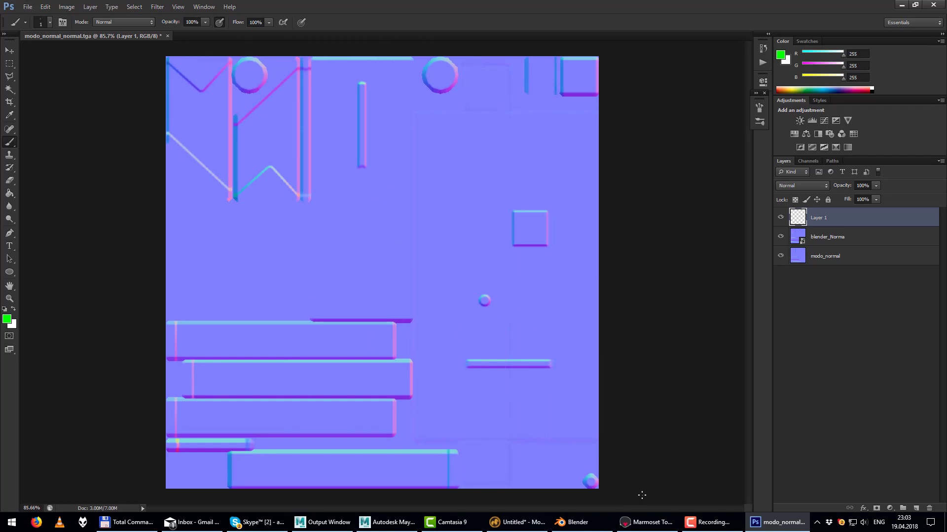